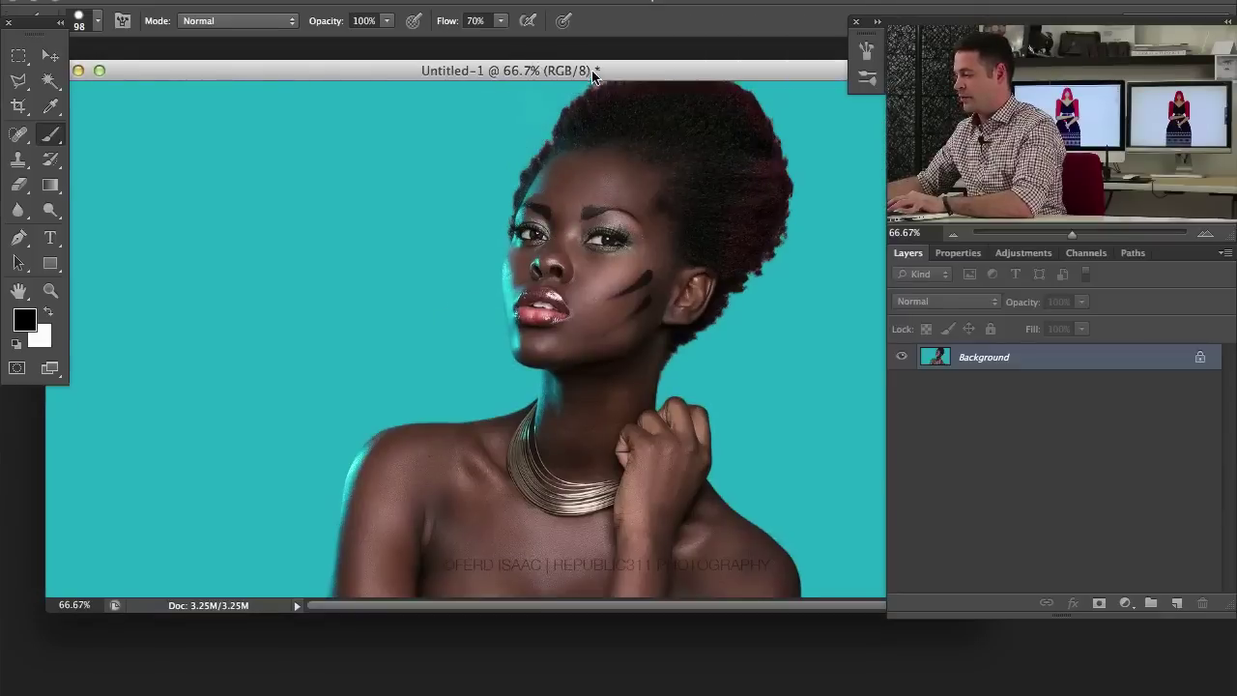
{"action": "left_click_drag", "start_coordinate": [593, 77], "coordinate": [541, 96]}
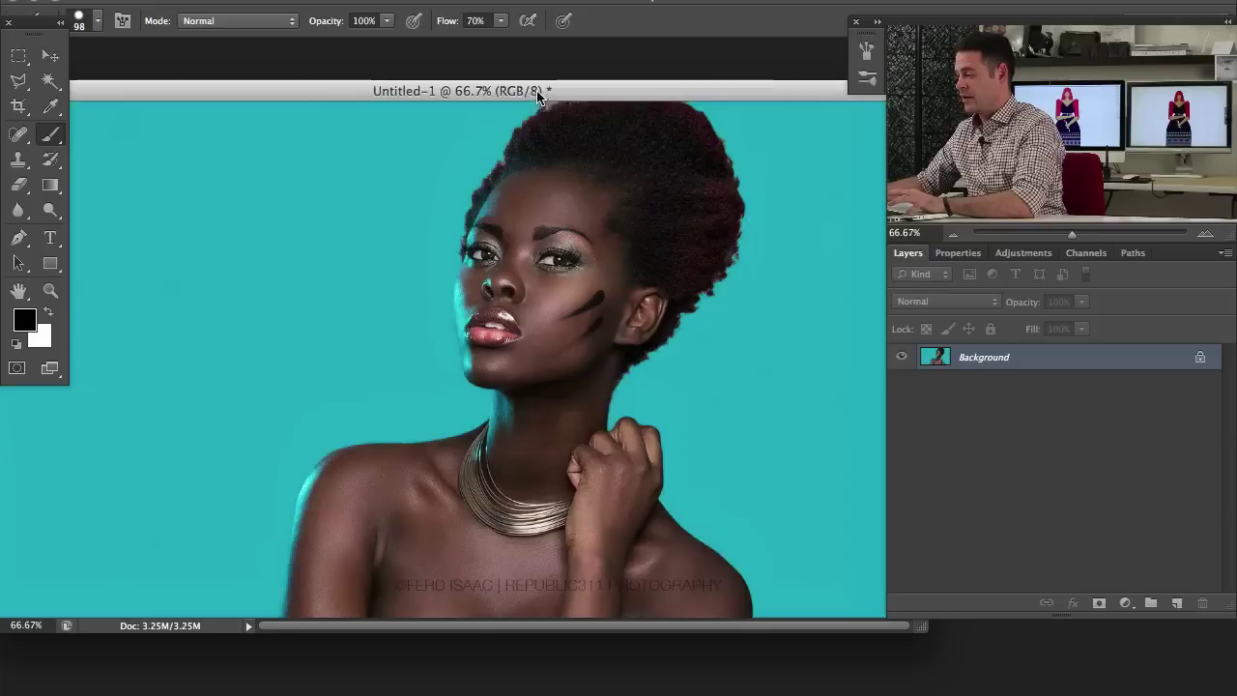
{"action": "left_click_drag", "start_coordinate": [525, 90], "coordinate": [522, 88]}
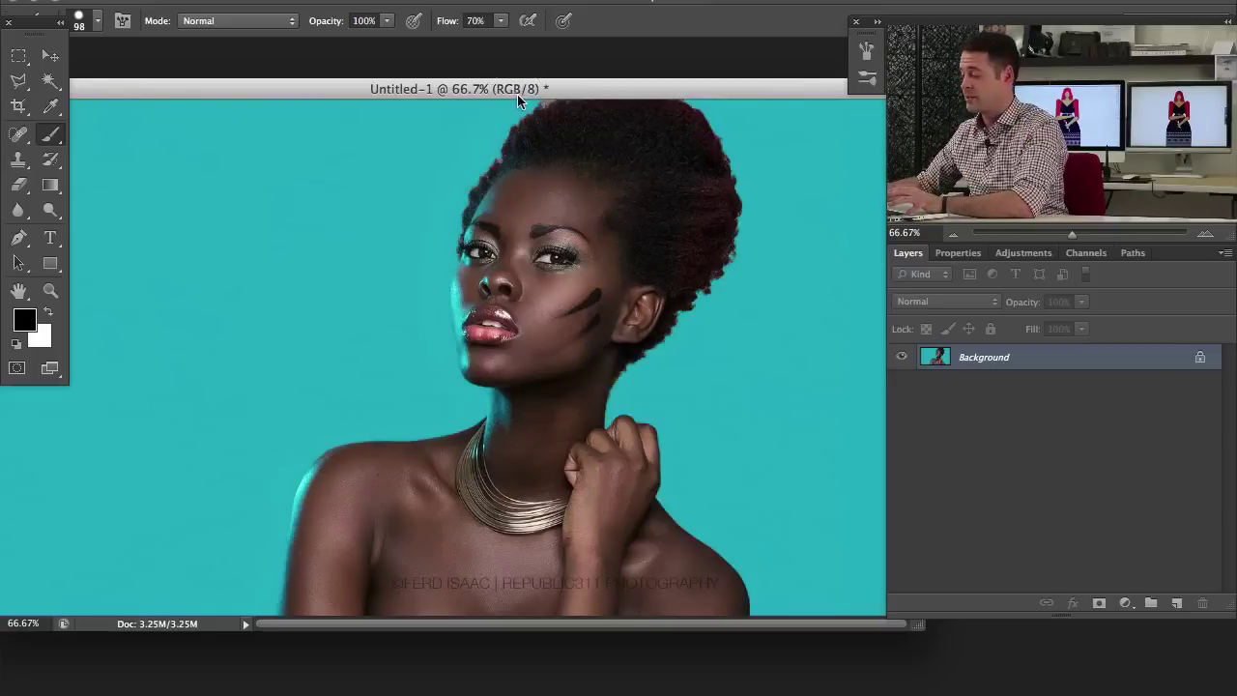
{"action": "left_click_drag", "start_coordinate": [523, 90], "coordinate": [527, 89]}
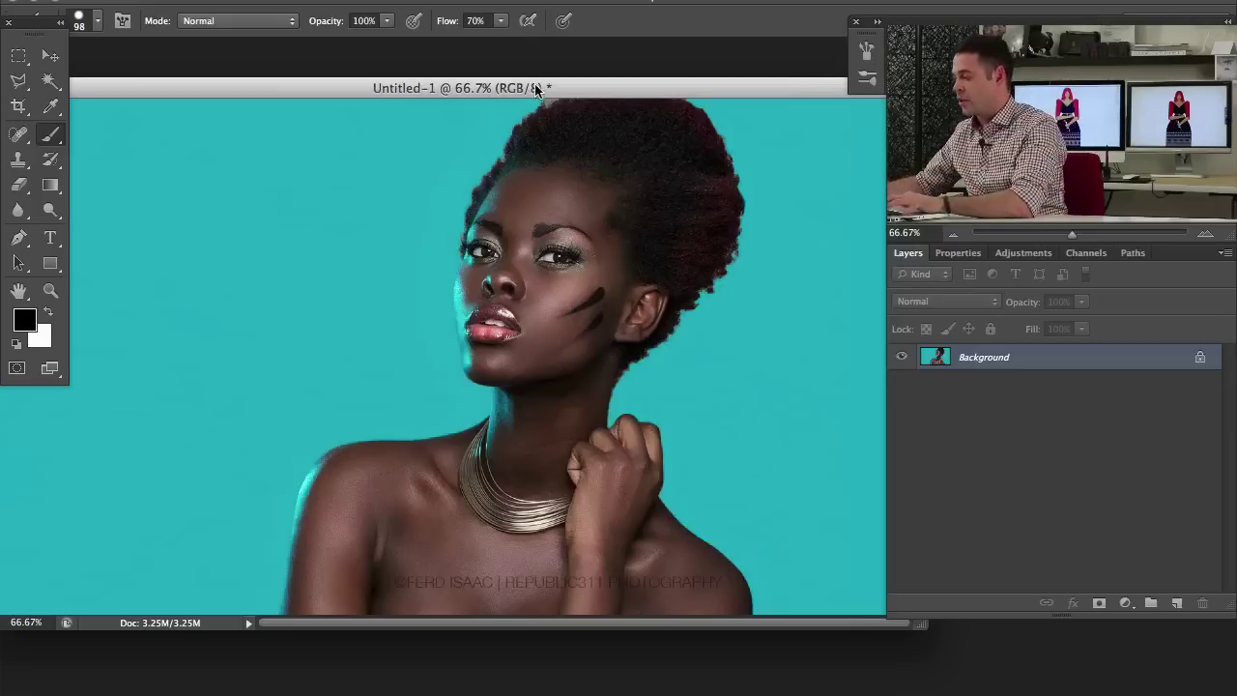
{"action": "left_click_drag", "start_coordinate": [552, 88], "coordinate": [496, 68]}
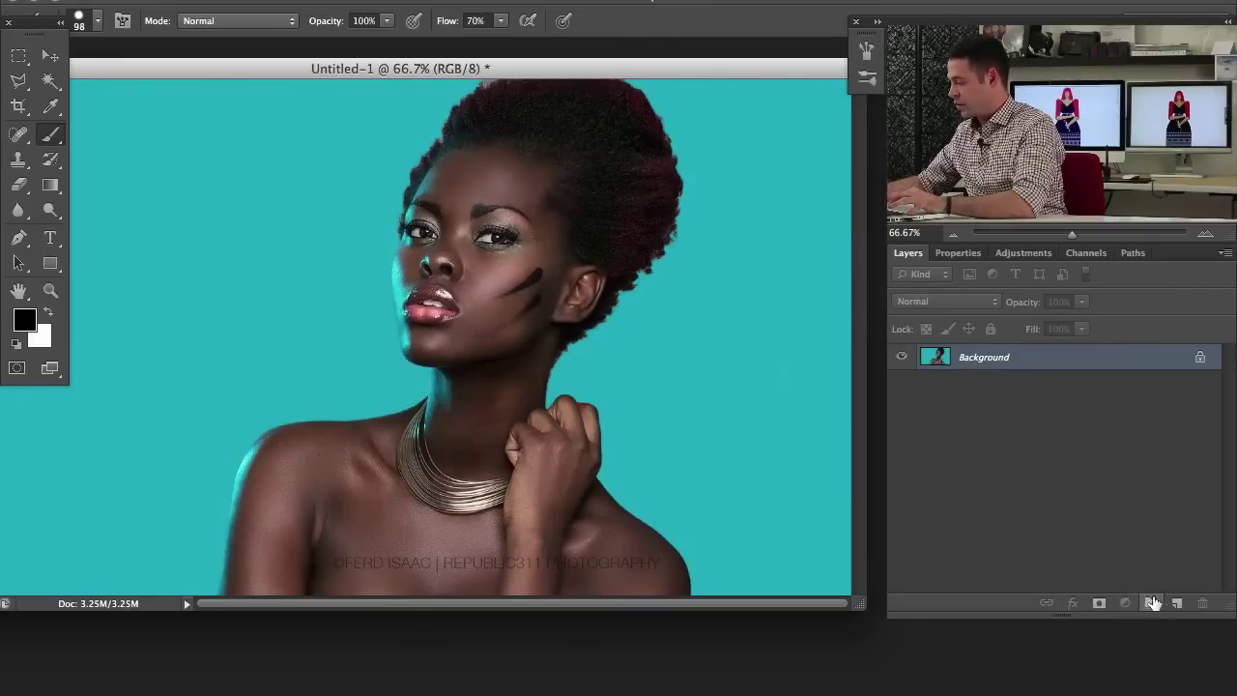
- Add a Curves adjustment layer above the Background and show the portrait in full-screen mode
{"action": "left_click", "coordinate": [1125, 603]}
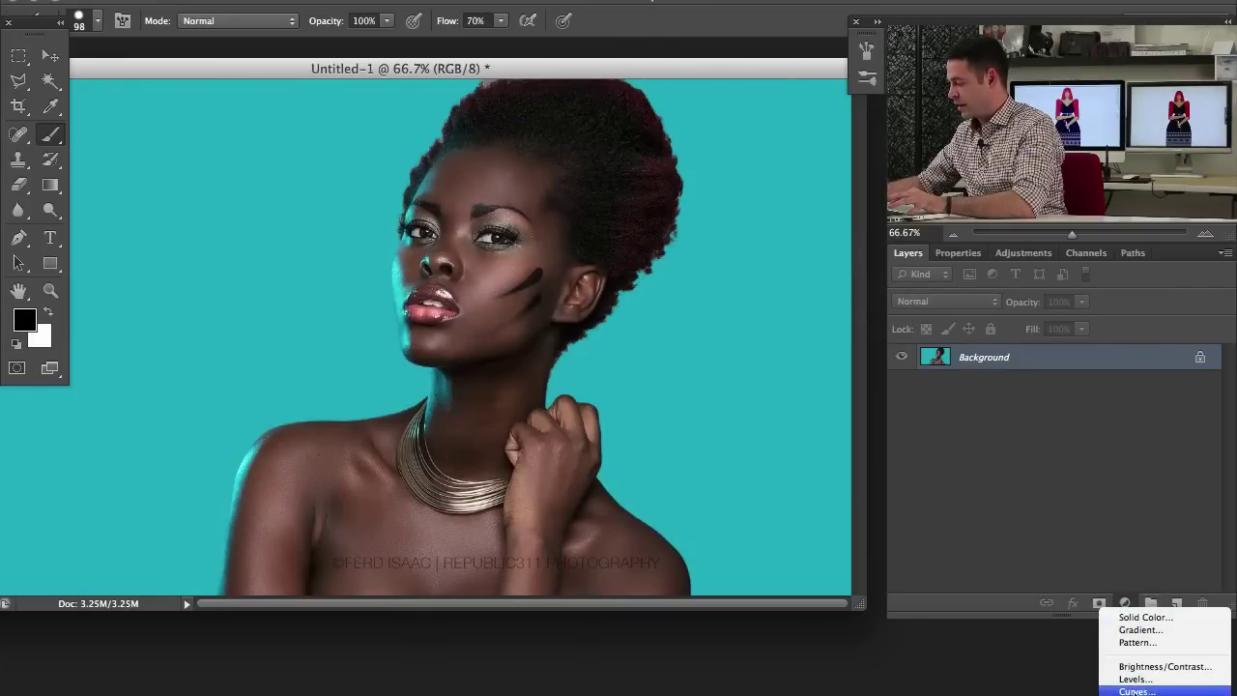
{"action": "left_click", "coordinate": [1136, 691]}
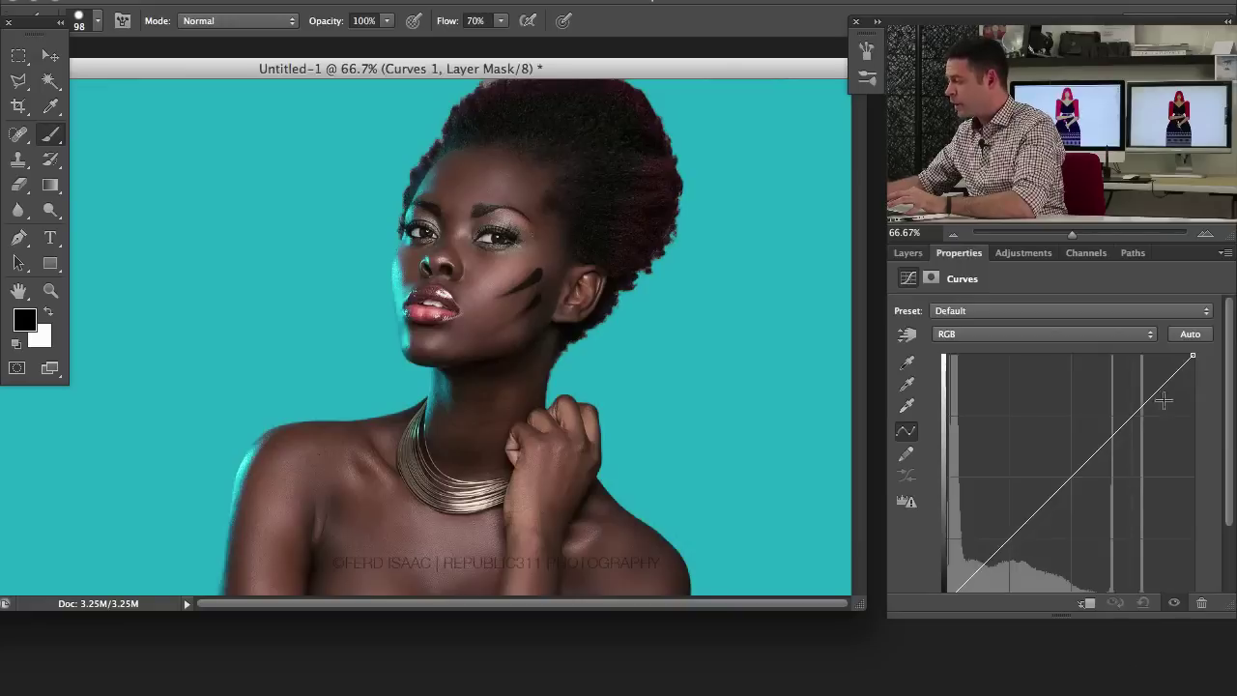
{"action": "left_click_drag", "start_coordinate": [1230, 354], "coordinate": [1224, 382]}
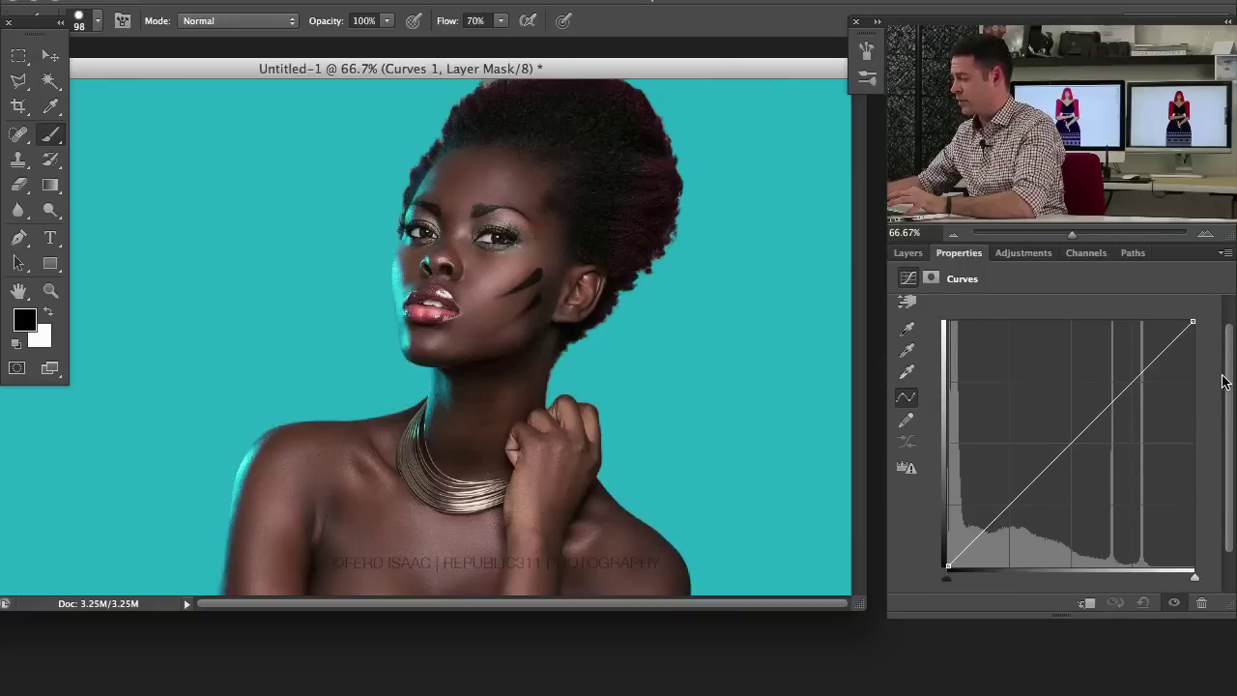
{"action": "key", "text": "f"}
{"action": "left_click_drag", "start_coordinate": [793, 397], "coordinate": [648, 334]}
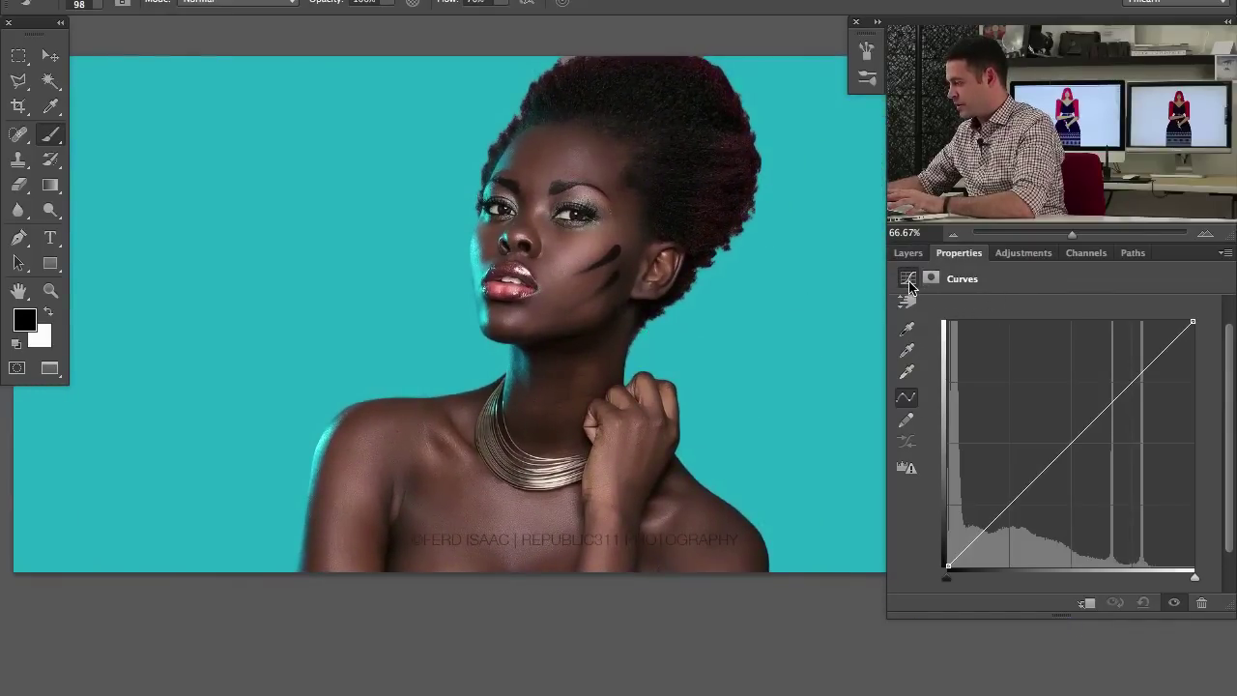
{"action": "left_click_drag", "start_coordinate": [1230, 343], "coordinate": [1232, 305]}
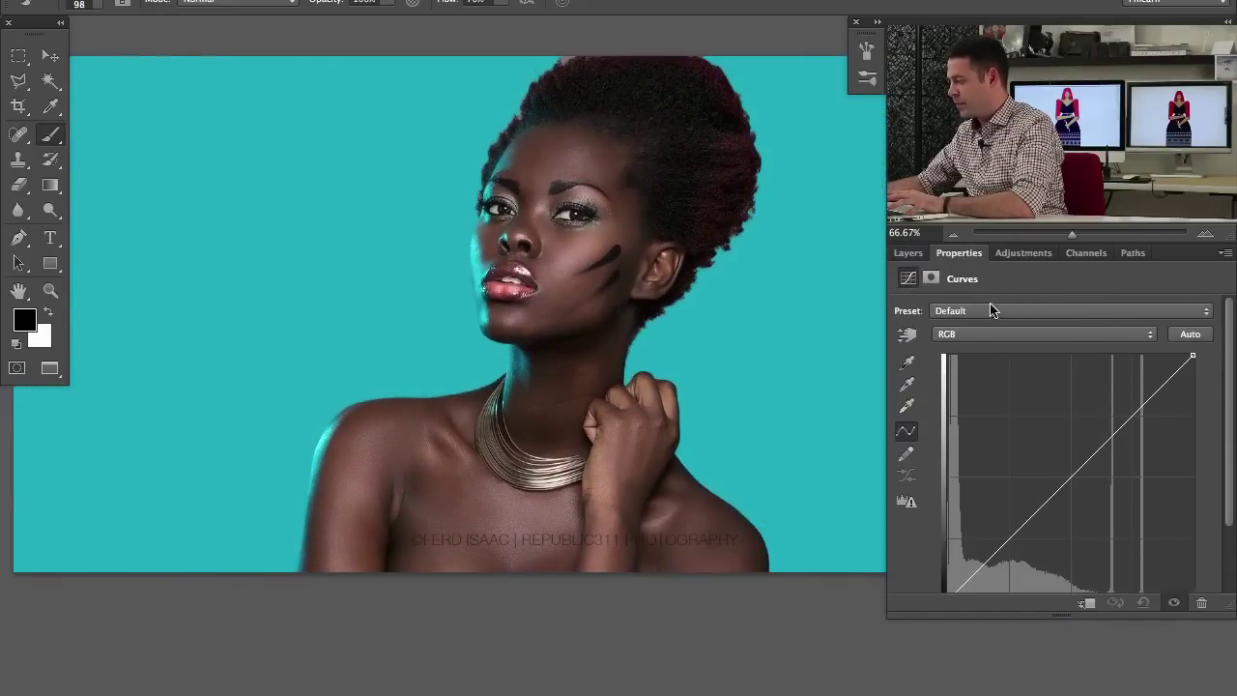
- Try reshaping the Green channel curve by lifting its darker tones and pulling down its highlights, and reset the Curves adjustment
{"action": "left_click", "coordinate": [978, 336]}
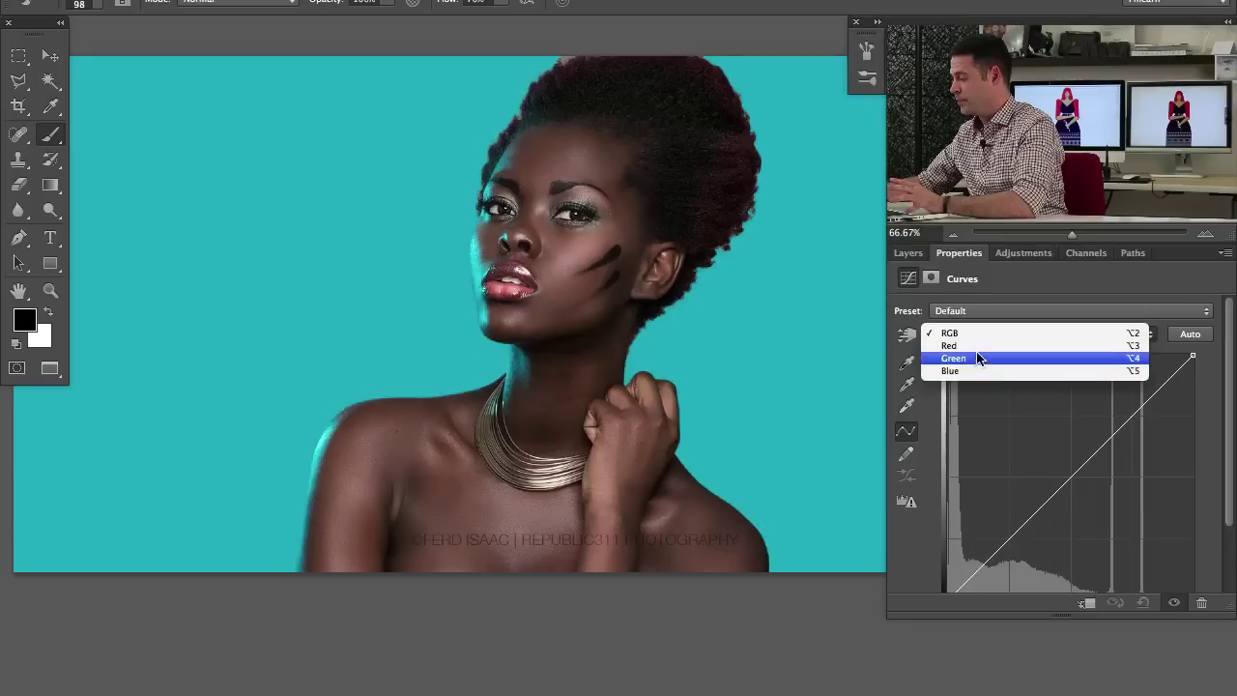
{"action": "left_click", "coordinate": [978, 359]}
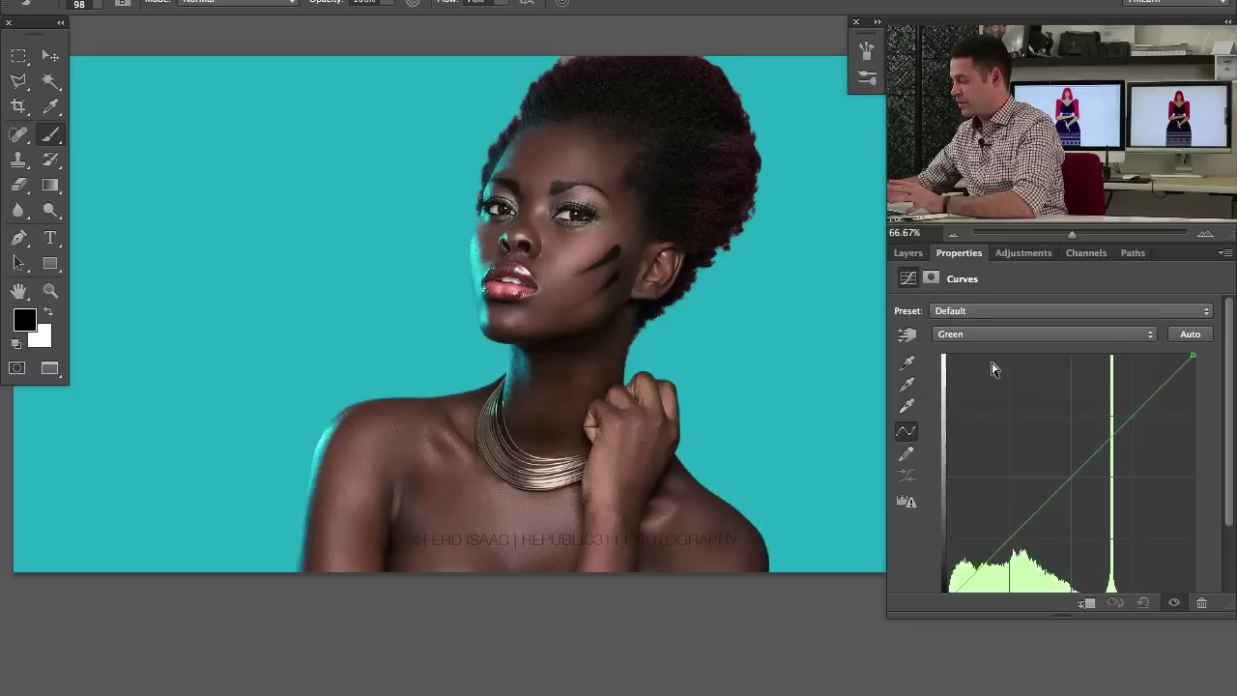
{"action": "scroll", "coordinate": [1224, 370], "scroll_direction": "down", "scroll_amount": 2}
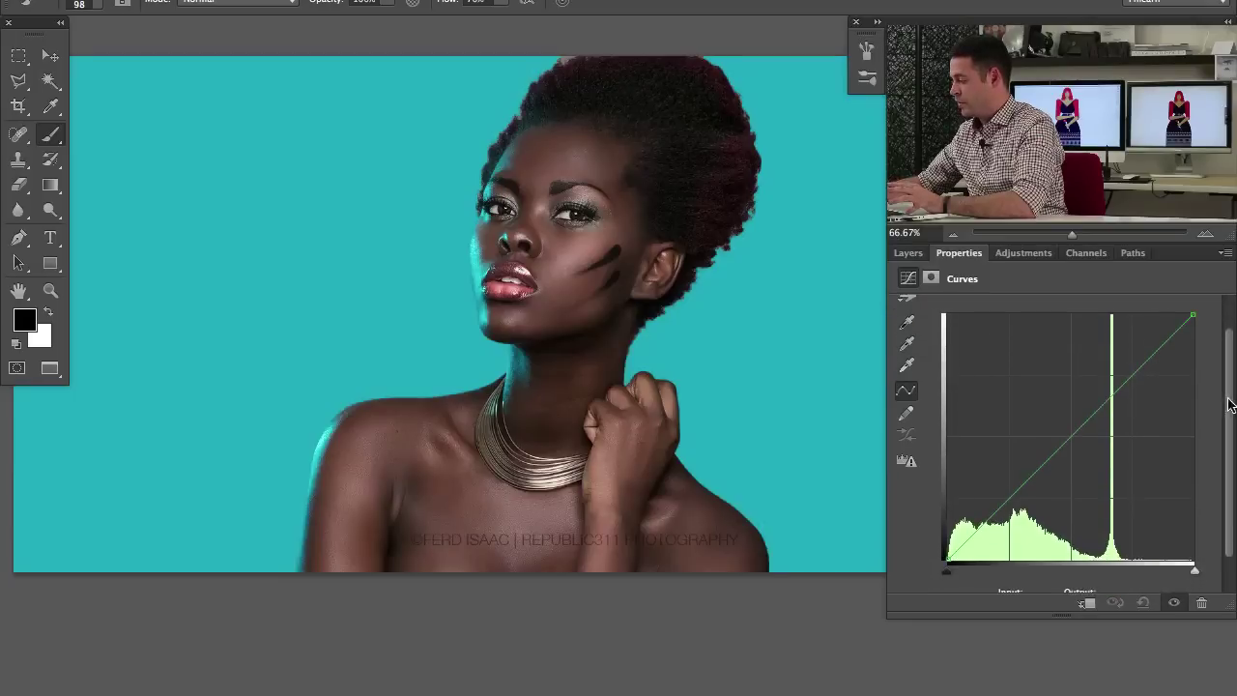
{"action": "left_click_drag", "start_coordinate": [1026, 480], "coordinate": [1025, 450]}
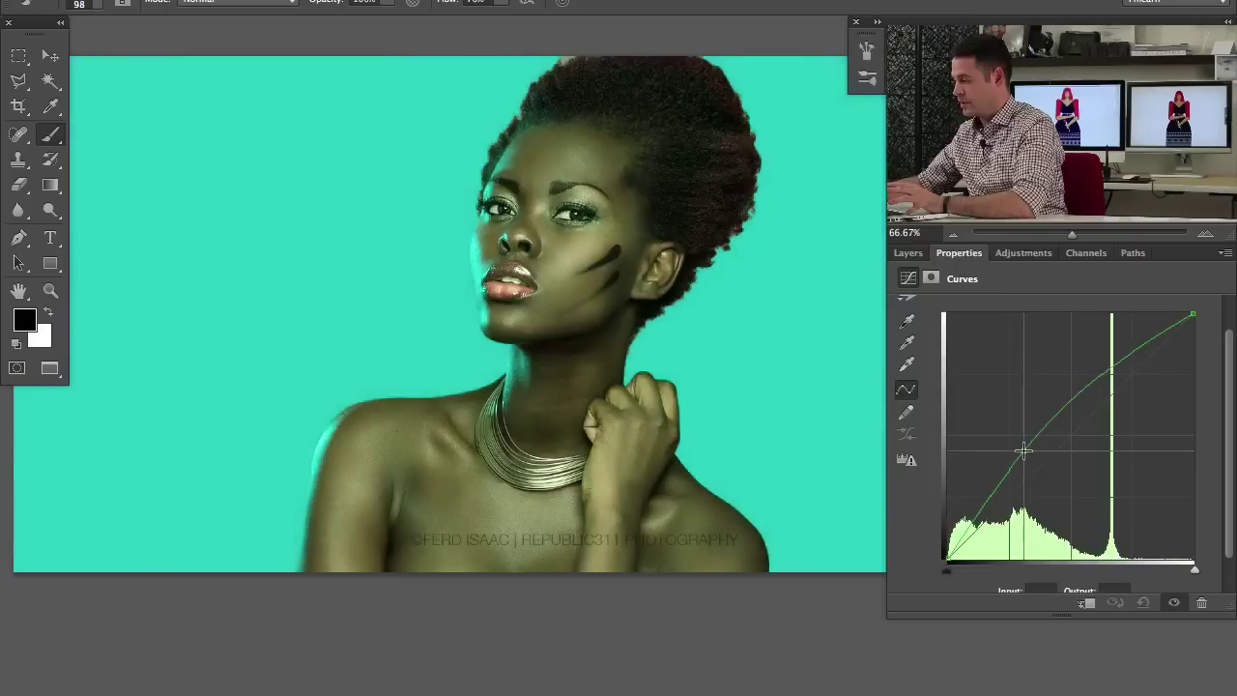
{"action": "left_click_drag", "start_coordinate": [1119, 369], "coordinate": [1116, 558]}
{"action": "left_click_drag", "start_coordinate": [1025, 450], "coordinate": [1200, 522]}
{"action": "scroll", "coordinate": [1230, 492], "scroll_direction": "down", "scroll_amount": 2}
{"action": "left_click", "coordinate": [1143, 602]}
{"action": "scroll", "coordinate": [1225, 462], "scroll_direction": "up", "scroll_amount": 2}
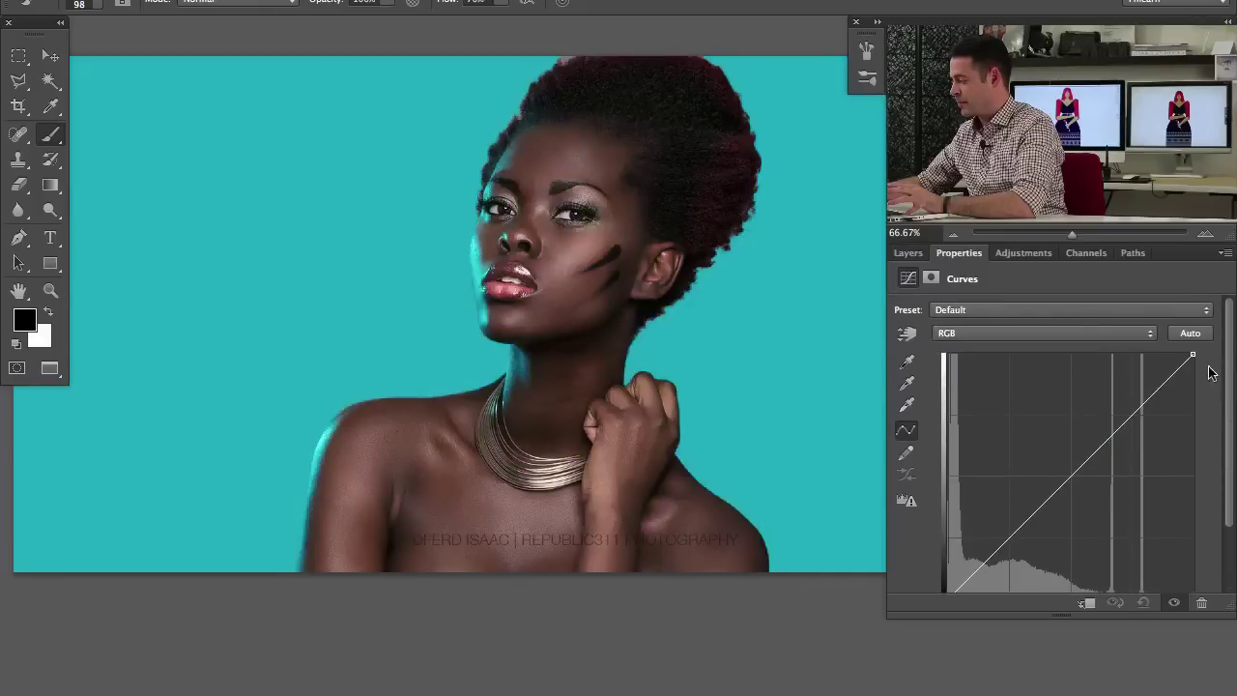
- Bend the Red channel curve into a strong wave, raising the darker tones and lowering the brighter tones
{"action": "left_click", "coordinate": [1041, 337]}
{"action": "left_click", "coordinate": [1033, 345]}
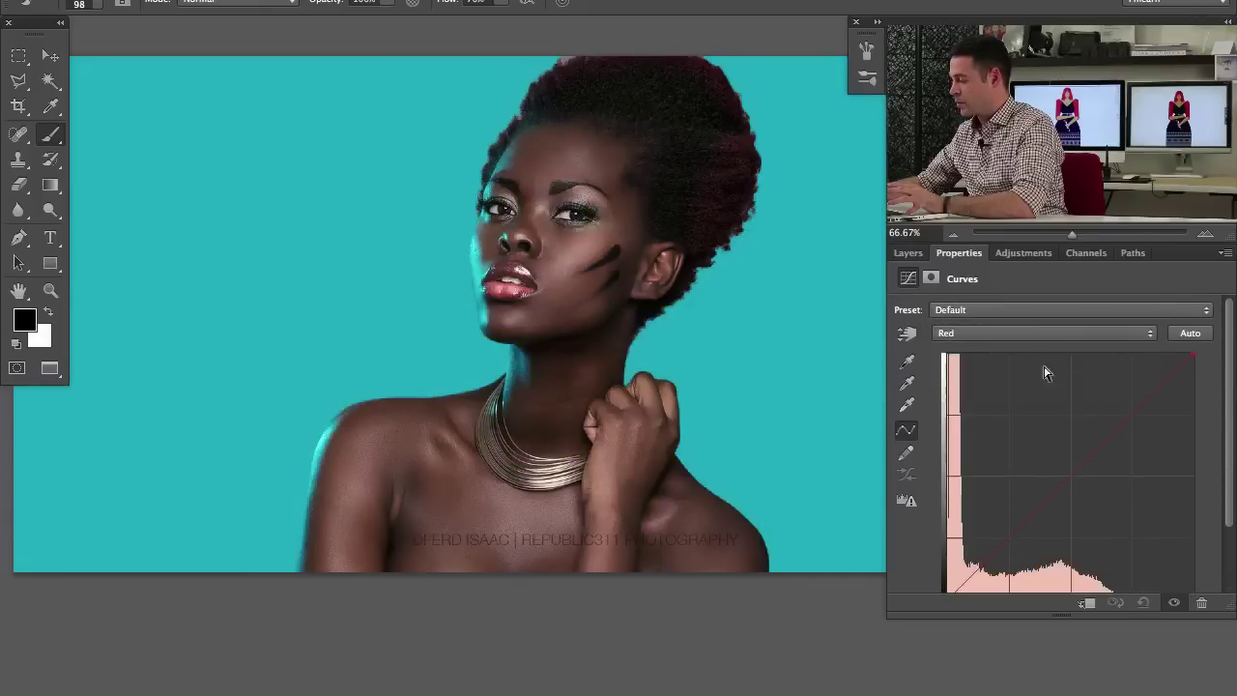
{"action": "scroll", "coordinate": [1225, 378], "scroll_direction": "down", "scroll_amount": 2}
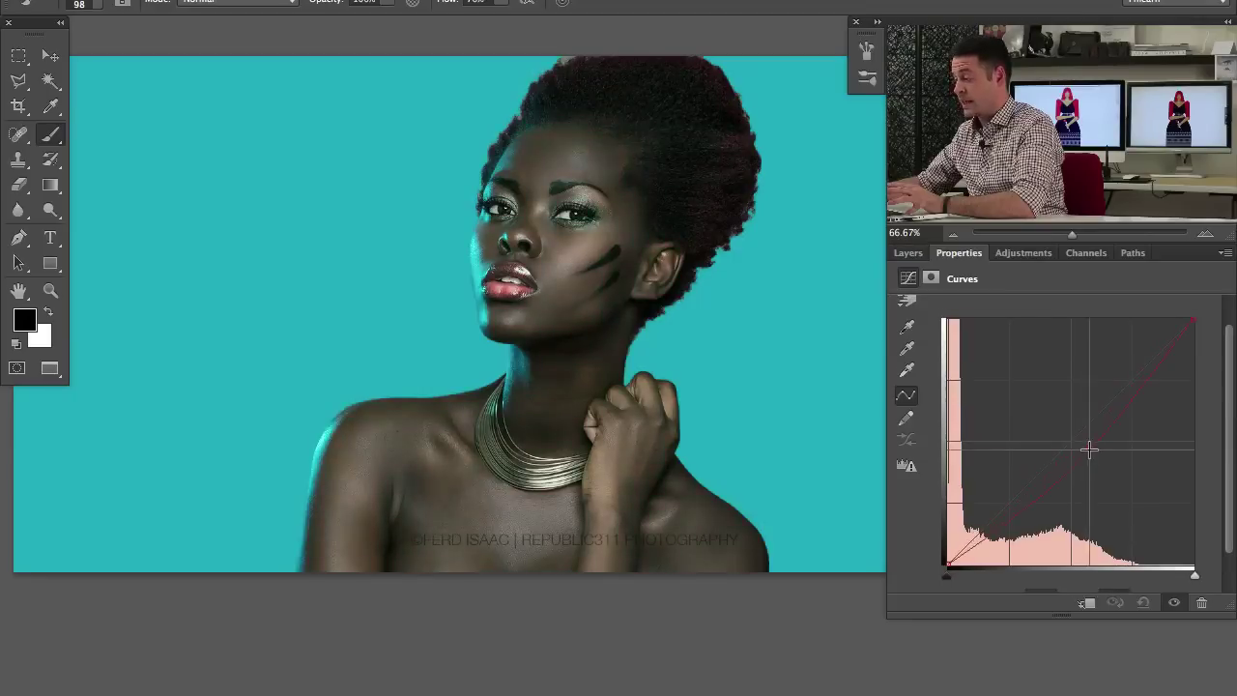
{"action": "left_click_drag", "start_coordinate": [1090, 448], "coordinate": [1135, 439]}
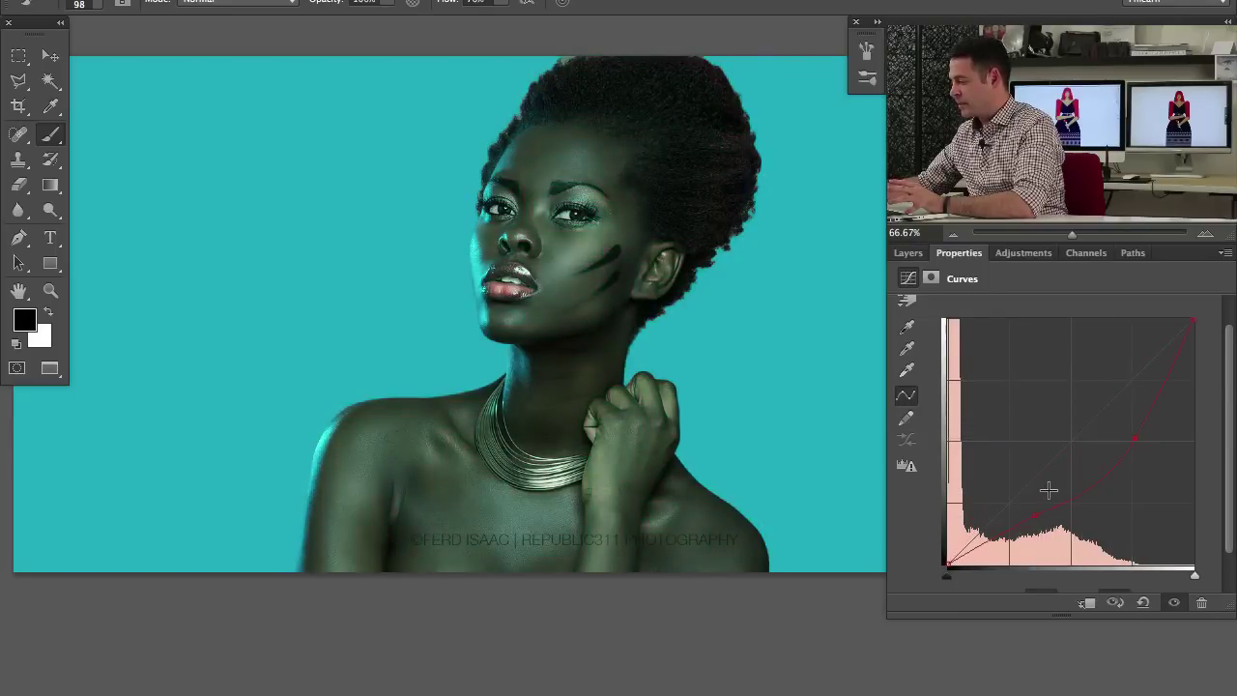
{"action": "left_click_drag", "start_coordinate": [1036, 516], "coordinate": [1020, 460]}
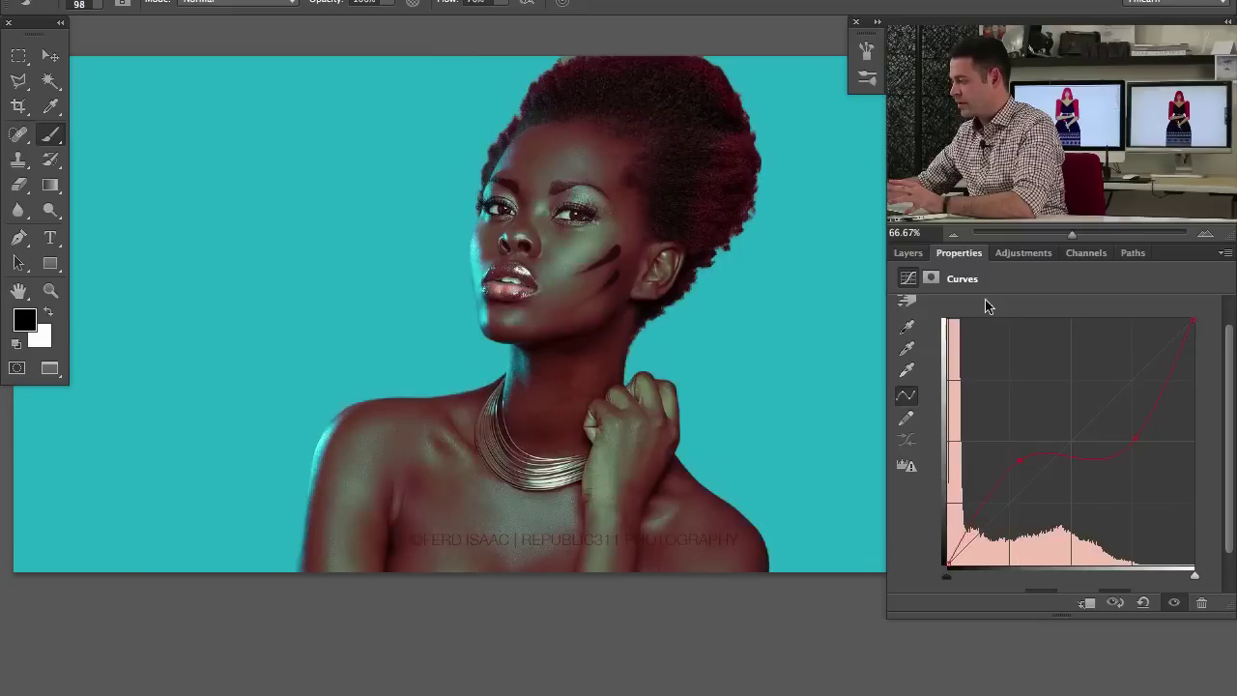
- Bend the Green channel curve the same way, raising the shadows and lowering the highlights around the tall histogram peak
{"action": "scroll", "coordinate": [1227, 364], "scroll_direction": "up", "scroll_amount": 2}
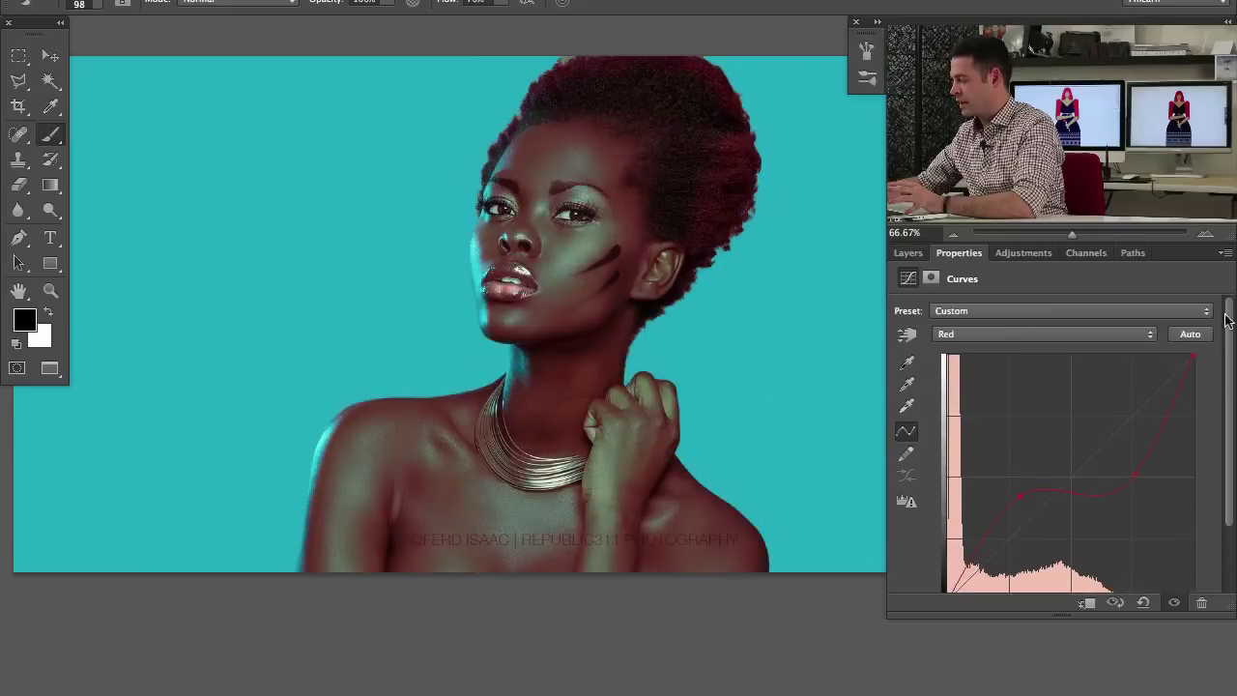
{"action": "left_click", "coordinate": [1080, 335]}
{"action": "left_click", "coordinate": [1080, 346]}
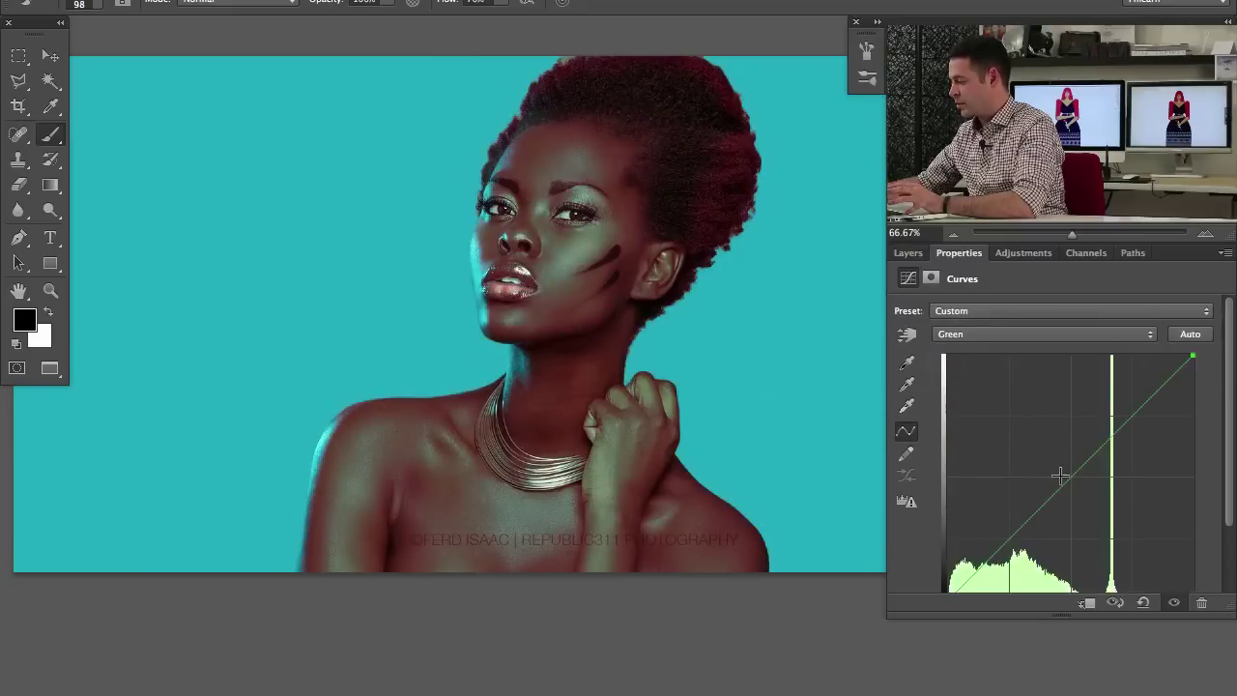
{"action": "left_click_drag", "start_coordinate": [1021, 531], "coordinate": [1017, 509]}
{"action": "left_click_drag", "start_coordinate": [1111, 418], "coordinate": [1130, 480]}
{"action": "left_click_drag", "start_coordinate": [1017, 509], "coordinate": [1011, 478]}
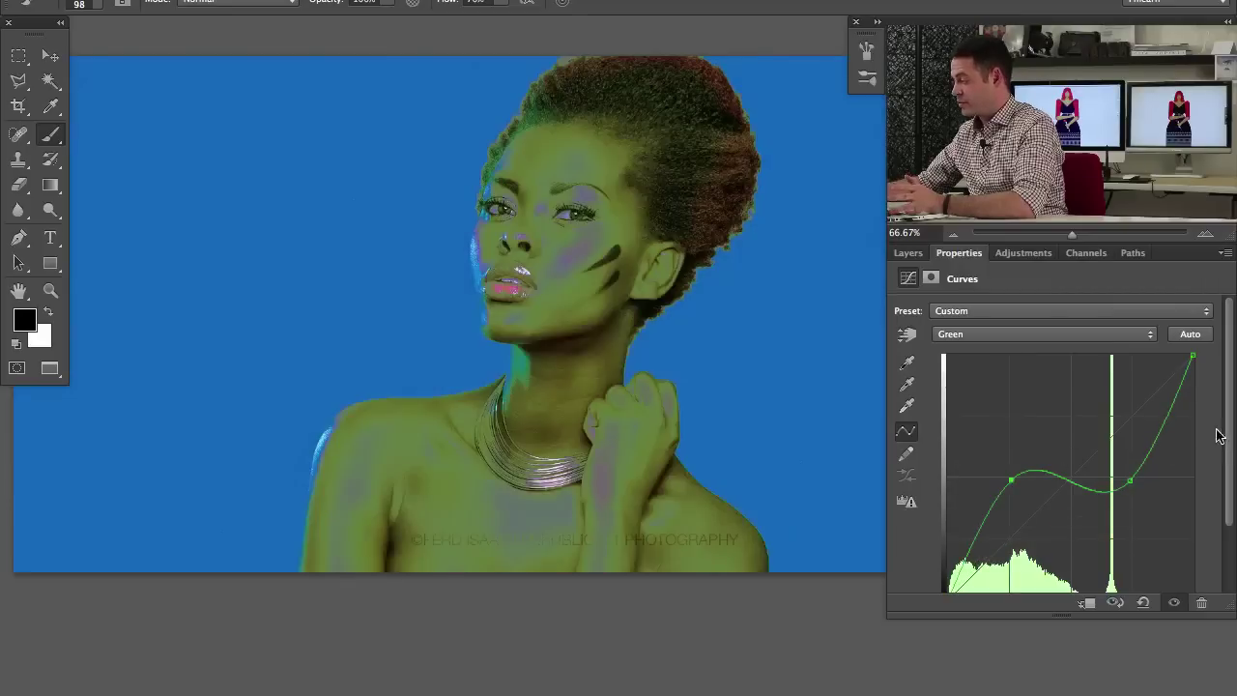
{"action": "scroll", "coordinate": [1231, 421], "scroll_direction": "down", "scroll_amount": 2}
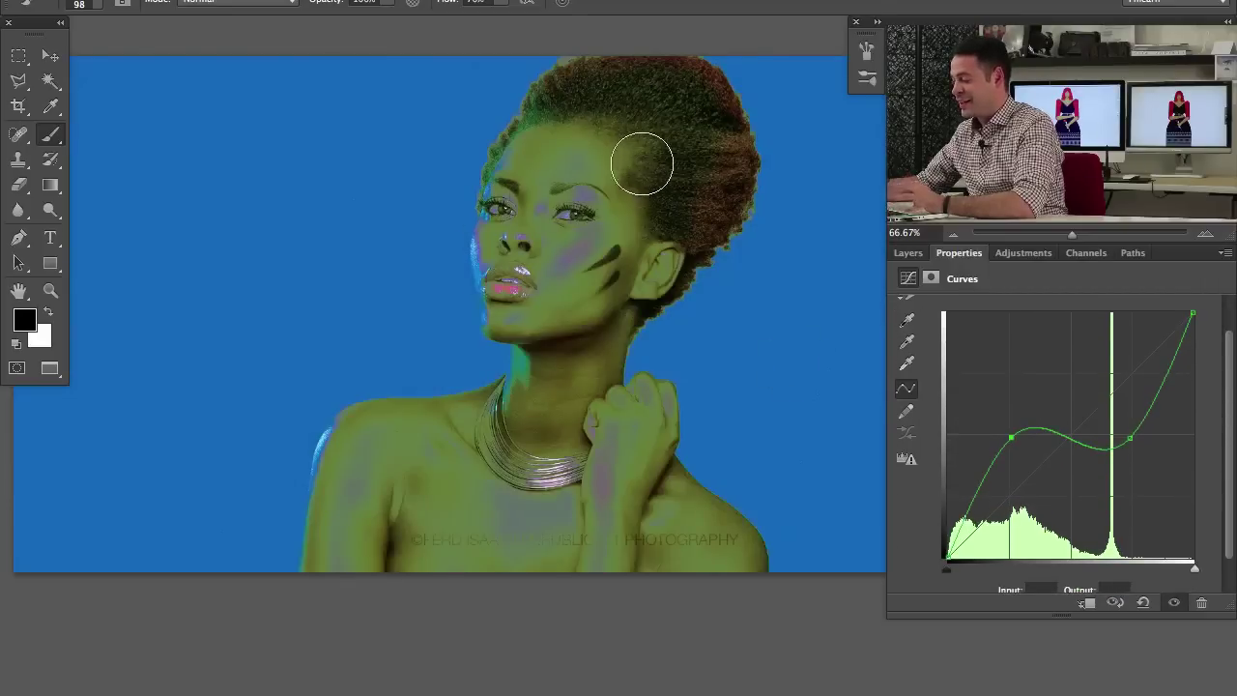
- Compare the portrait with and without the Curves adjustment by toggling the layer's visibility
{"action": "left_click", "coordinate": [909, 253]}
{"action": "left_click", "coordinate": [903, 357]}
{"action": "left_click", "coordinate": [906, 358]}
{"action": "left_click", "coordinate": [907, 358]}
{"action": "left_click", "coordinate": [906, 357]}
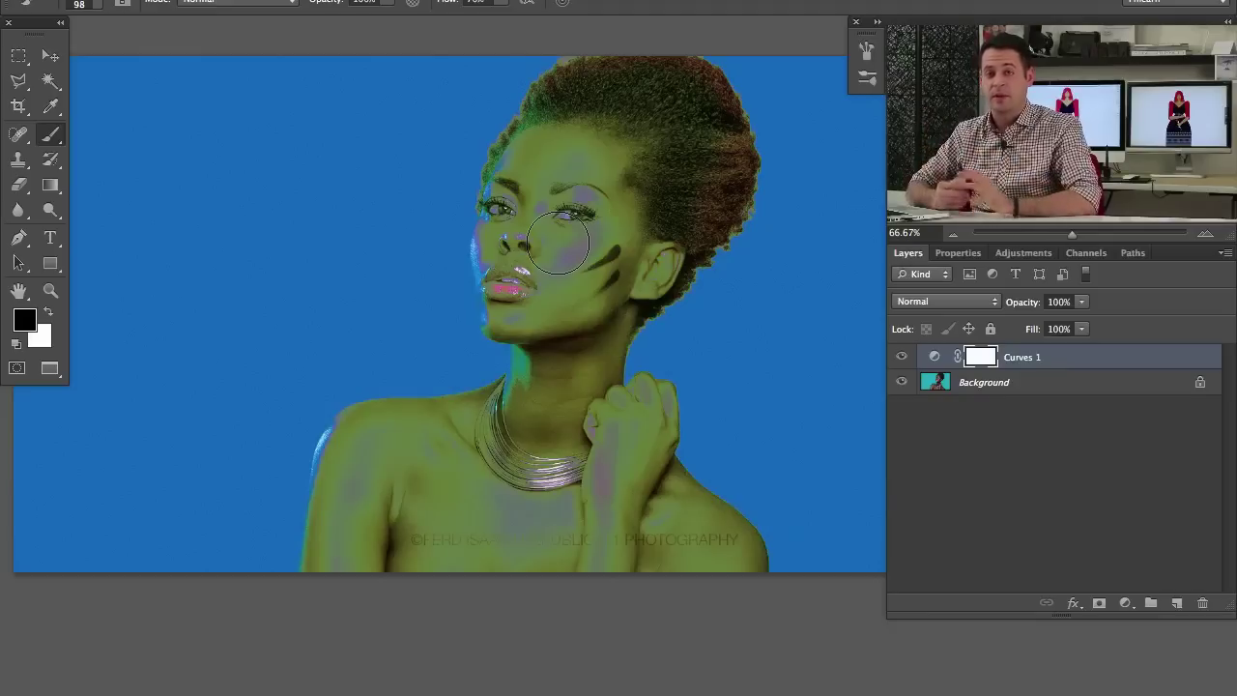
{"action": "left_click", "coordinate": [904, 360]}
{"action": "left_click", "coordinate": [904, 360]}
{"action": "left_click", "coordinate": [905, 360]}
{"action": "left_click", "coordinate": [905, 359]}
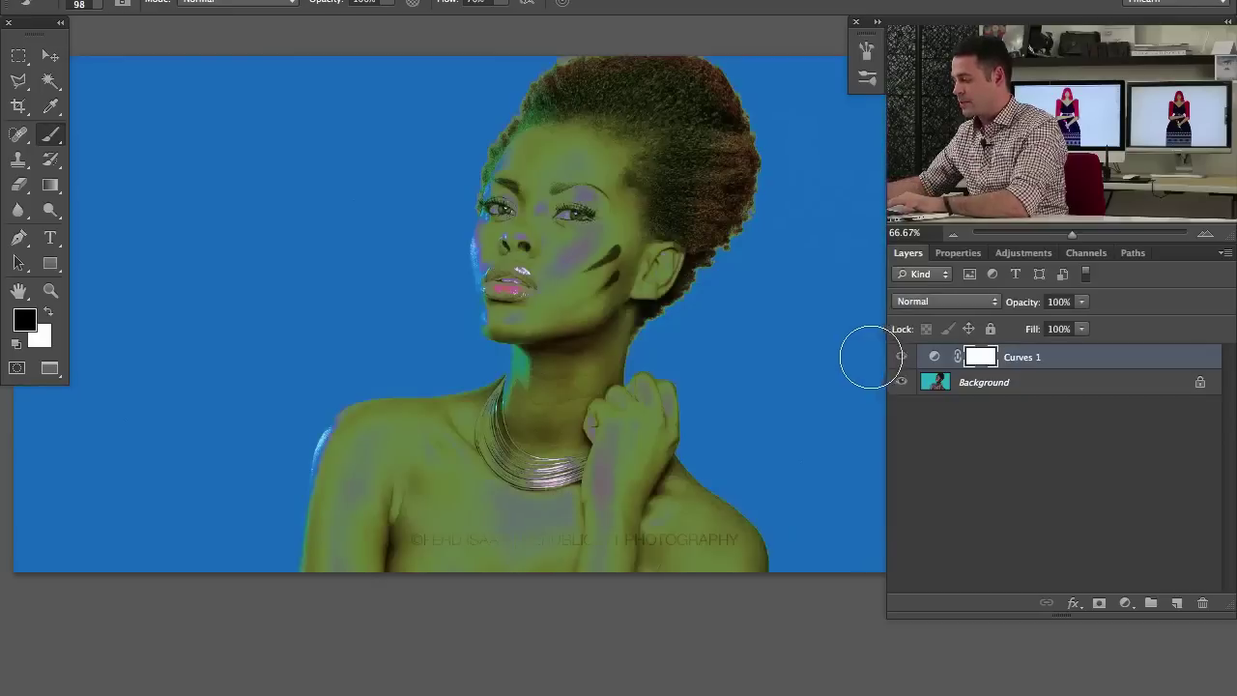
- Return to the standard windowed screen mode and hide the Curves adjustment layer
{"action": "key", "text": "f"}
{"action": "key", "text": "f"}
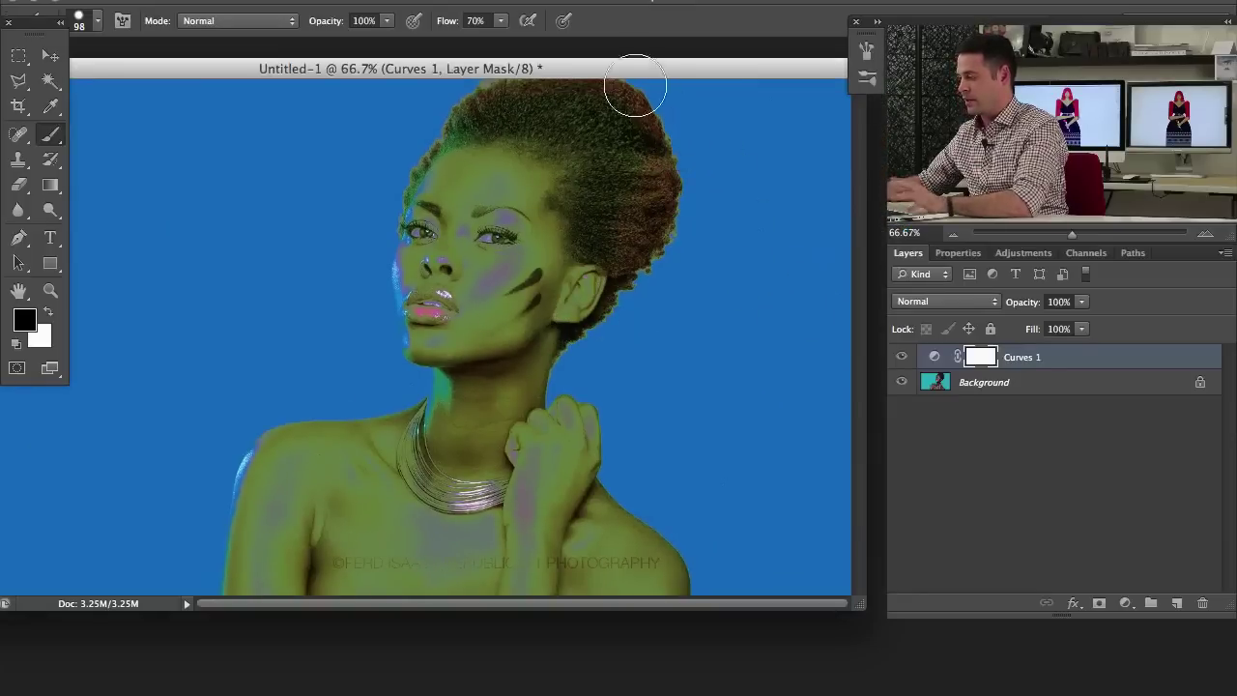
{"action": "left_click", "coordinate": [905, 358]}
- Duplicate the Background layer into a new document
{"action": "left_click", "coordinate": [984, 386]}
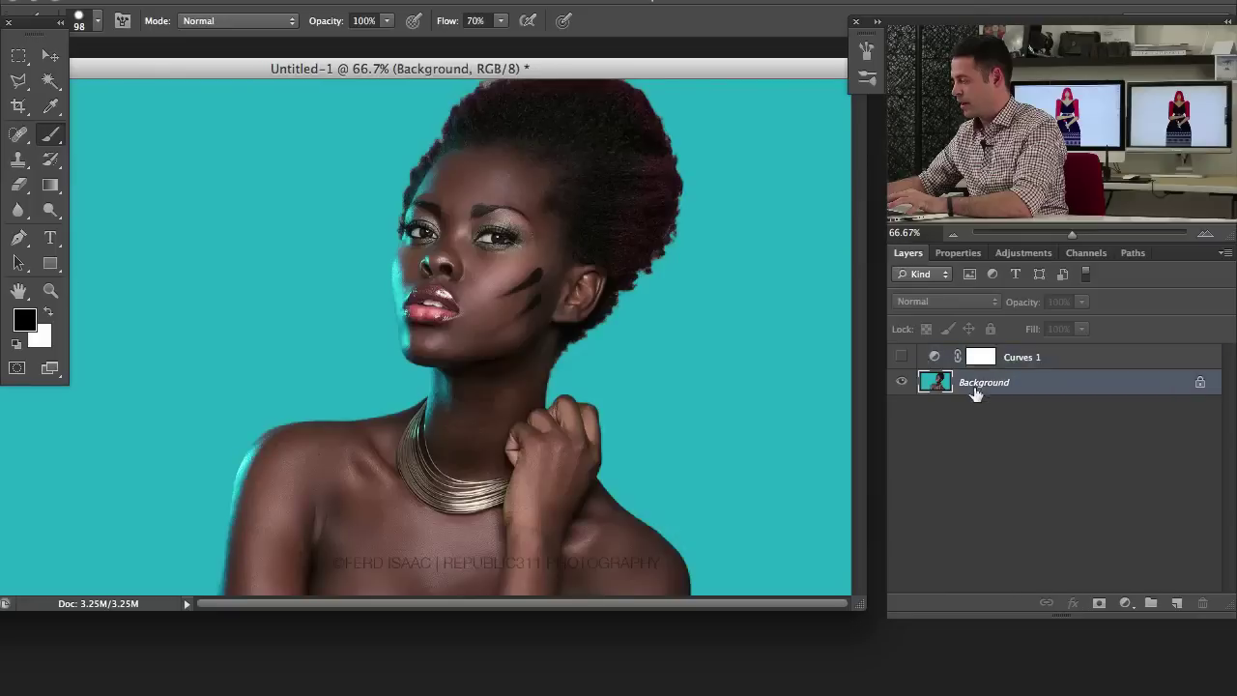
{"action": "right_click", "coordinate": [988, 386]}
{"action": "left_click", "coordinate": [1038, 421]}
{"action": "left_click_drag", "start_coordinate": [689, 286], "coordinate": [584, 64]}
{"action": "left_click", "coordinate": [561, 182]}
{"action": "left_click", "coordinate": [561, 196]}
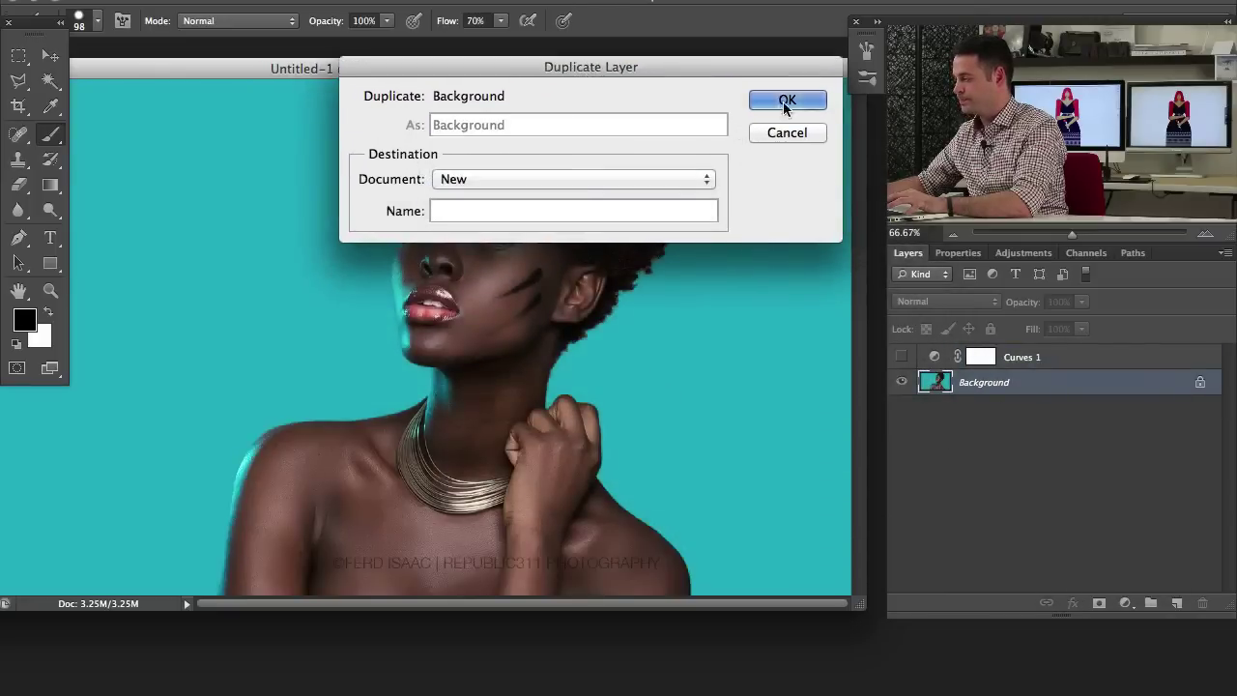
{"action": "left_click", "coordinate": [785, 102]}
- Convert the duplicated document to Lab Color mode and reposition its window over the original
{"action": "left_click_drag", "start_coordinate": [657, 70], "coordinate": [646, 134]}
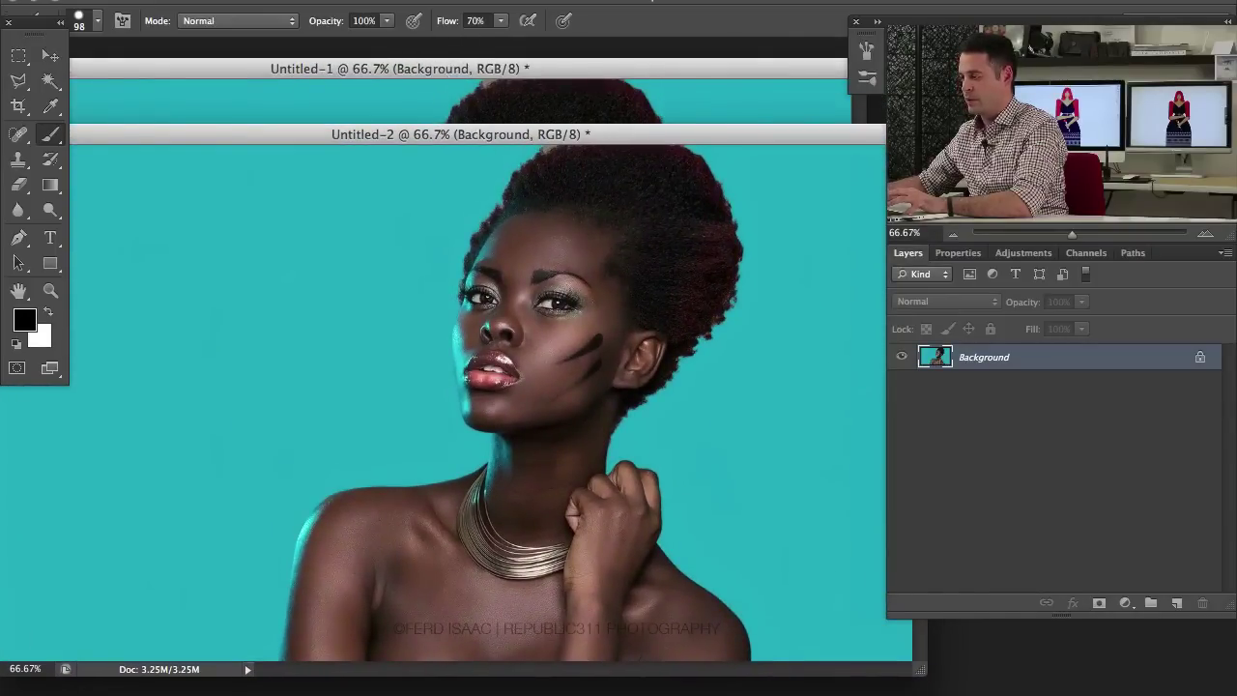
{"action": "left_click", "coordinate": [235, 0]}
{"action": "mouse_move", "coordinate": [319, 1]}
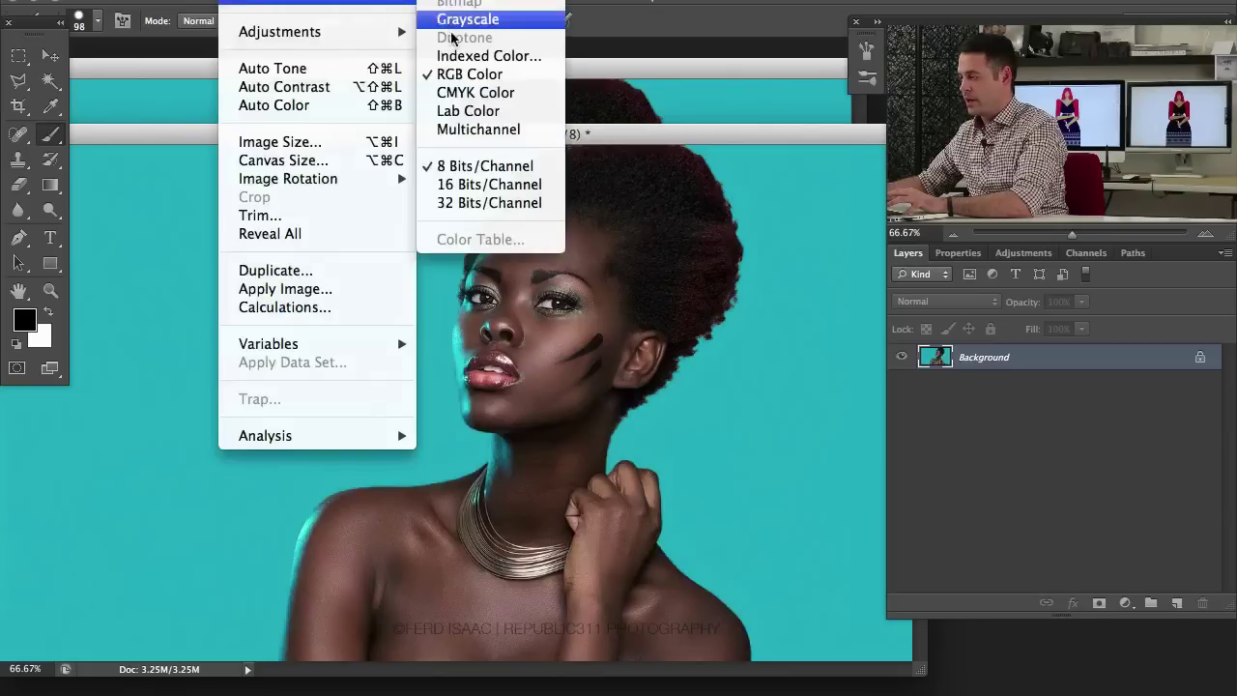
{"action": "left_click", "coordinate": [480, 113]}
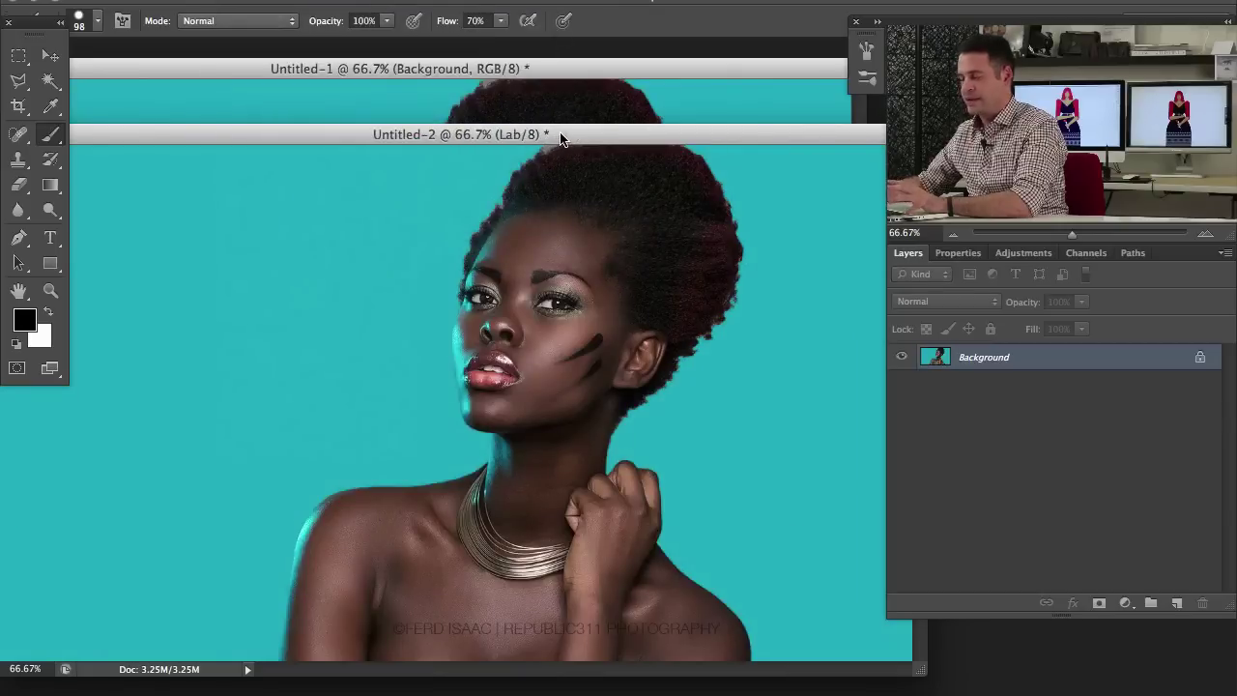
{"action": "left_click_drag", "start_coordinate": [586, 138], "coordinate": [575, 148]}
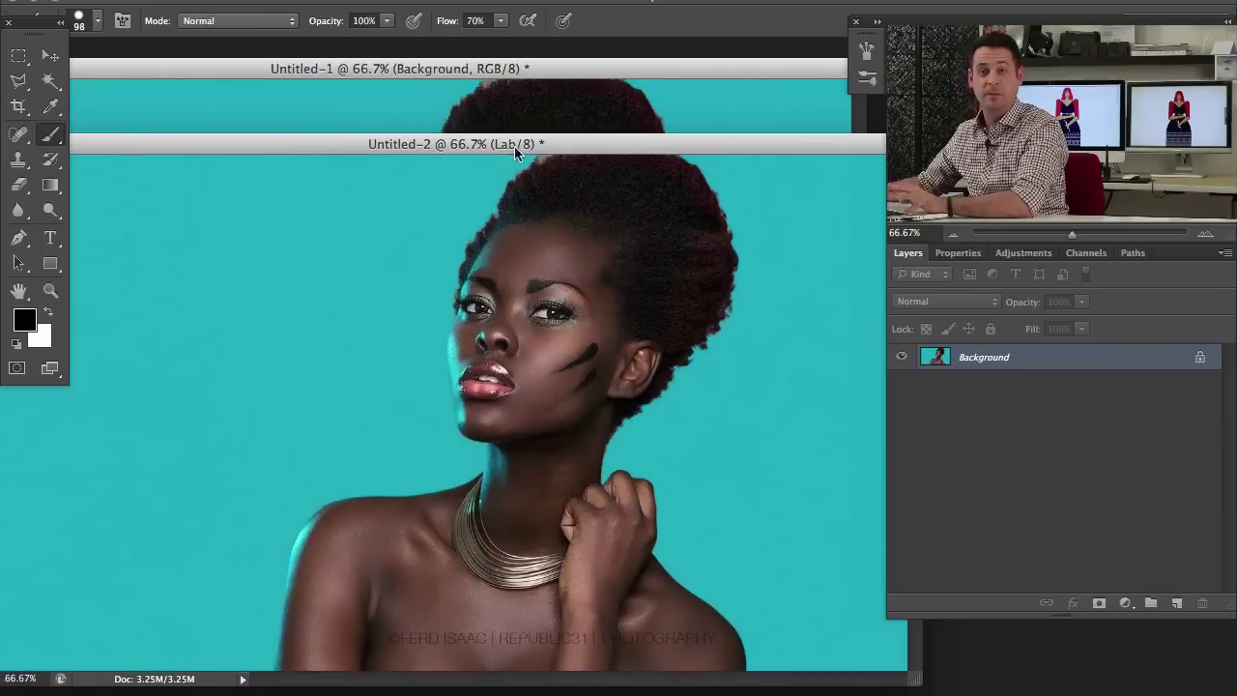
{"action": "left_click_drag", "start_coordinate": [544, 145], "coordinate": [567, 111]}
- Show the Lab document in full-screen mode and add a Curves adjustment layer above its Background
{"action": "key", "text": "f"}
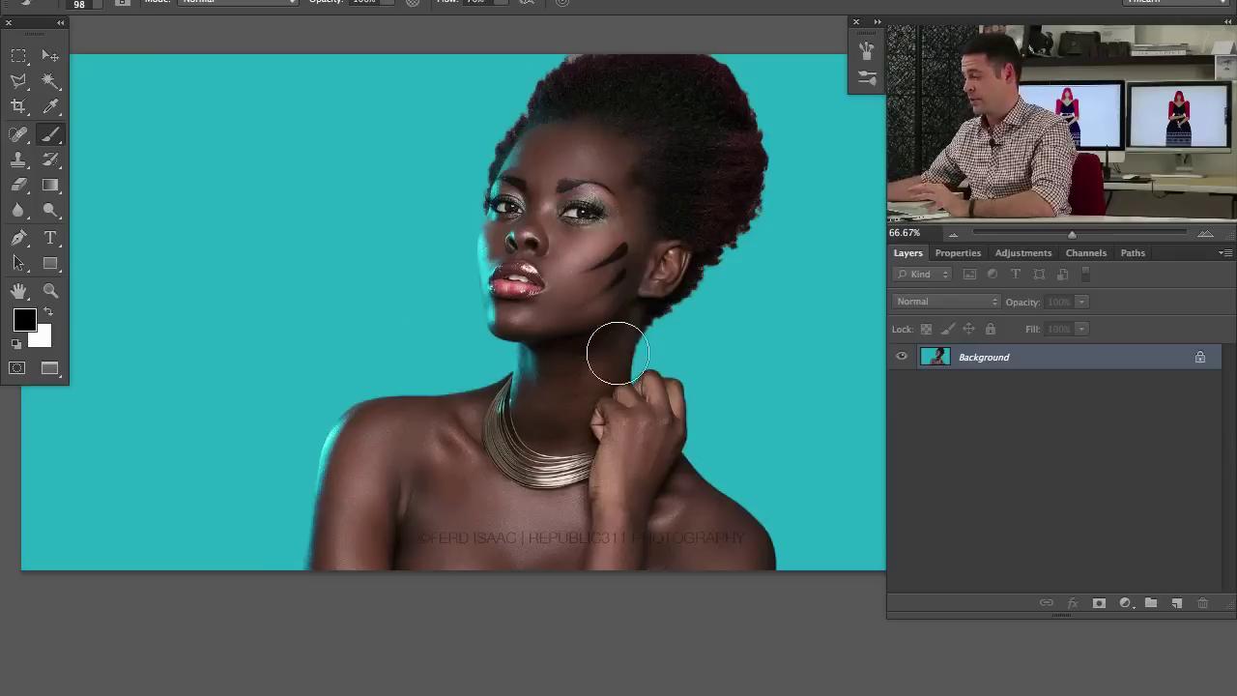
{"action": "scroll", "coordinate": [734, 309], "scroll_direction": "right", "scroll_amount": 3}
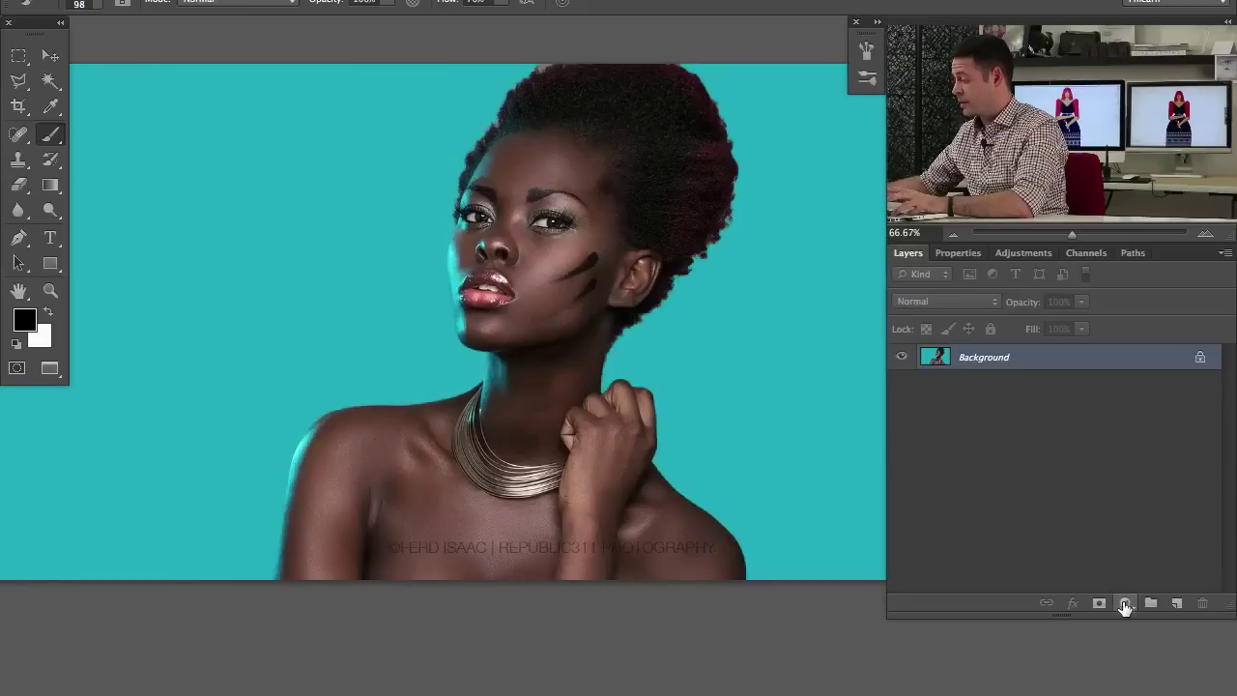
{"action": "left_click", "coordinate": [1125, 605]}
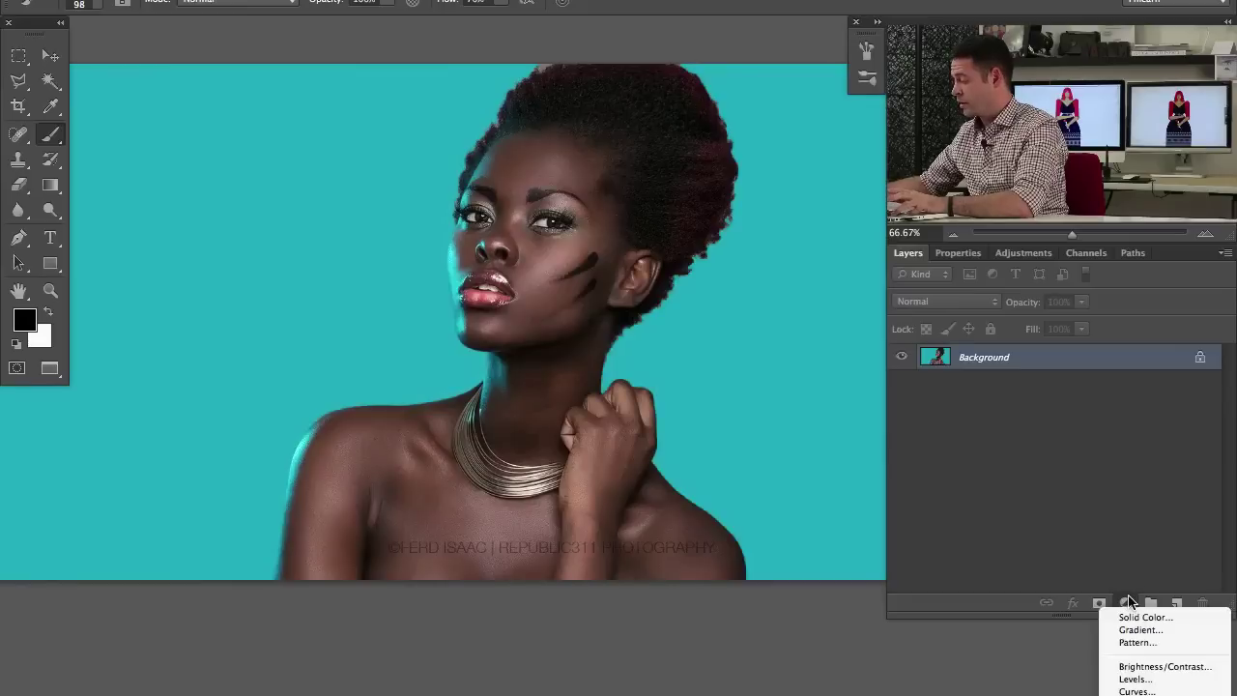
{"action": "left_click", "coordinate": [1139, 691]}
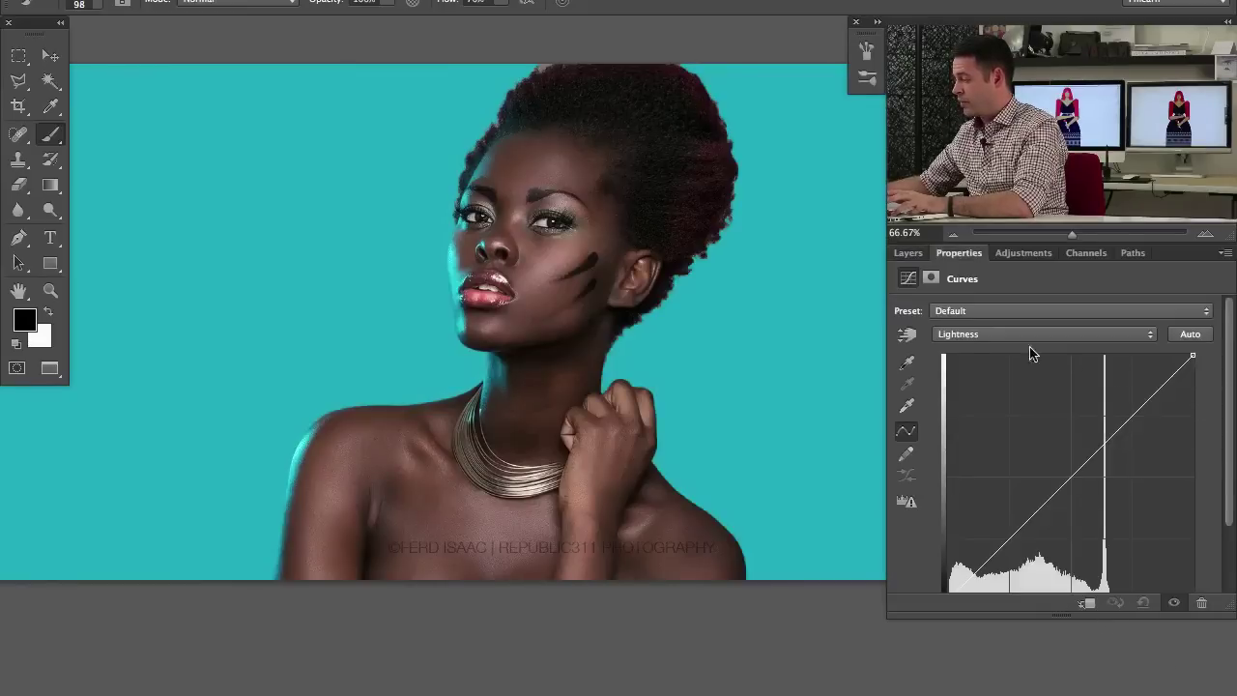
- Try bending the Lightness channel curve with an added point and remove that point
{"action": "left_click", "coordinate": [964, 335]}
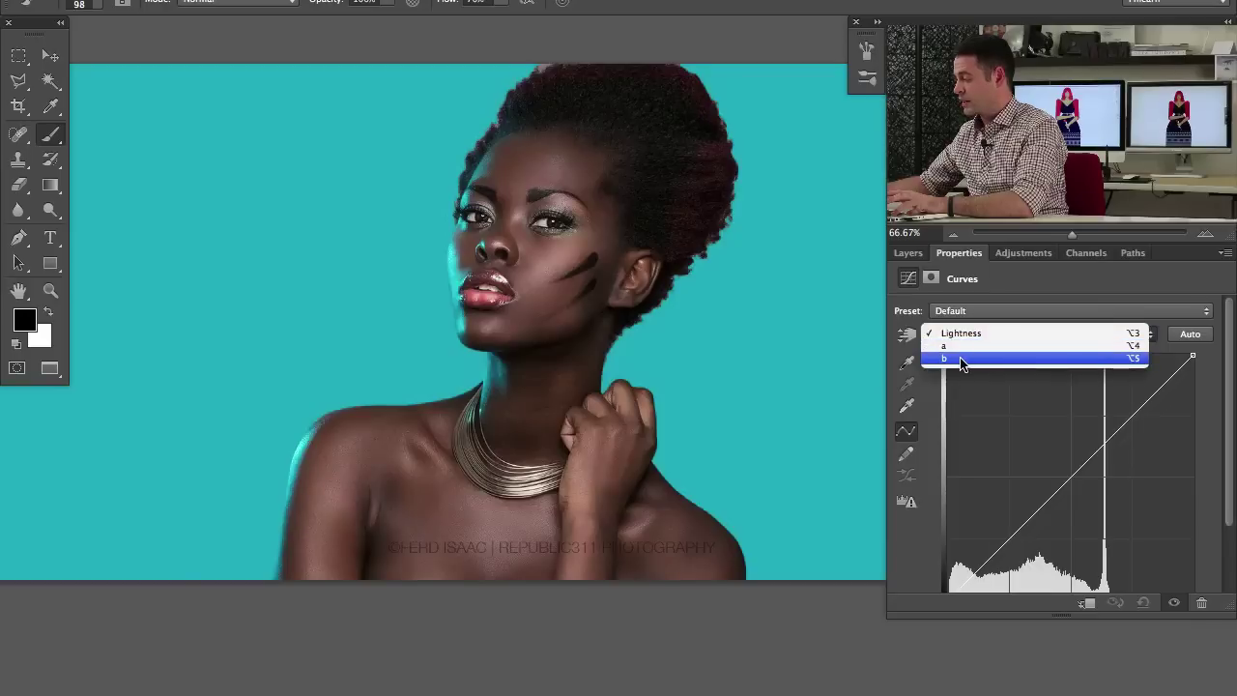
{"action": "left_click", "coordinate": [968, 333]}
{"action": "left_click_drag", "start_coordinate": [1063, 472], "coordinate": [1101, 628]}
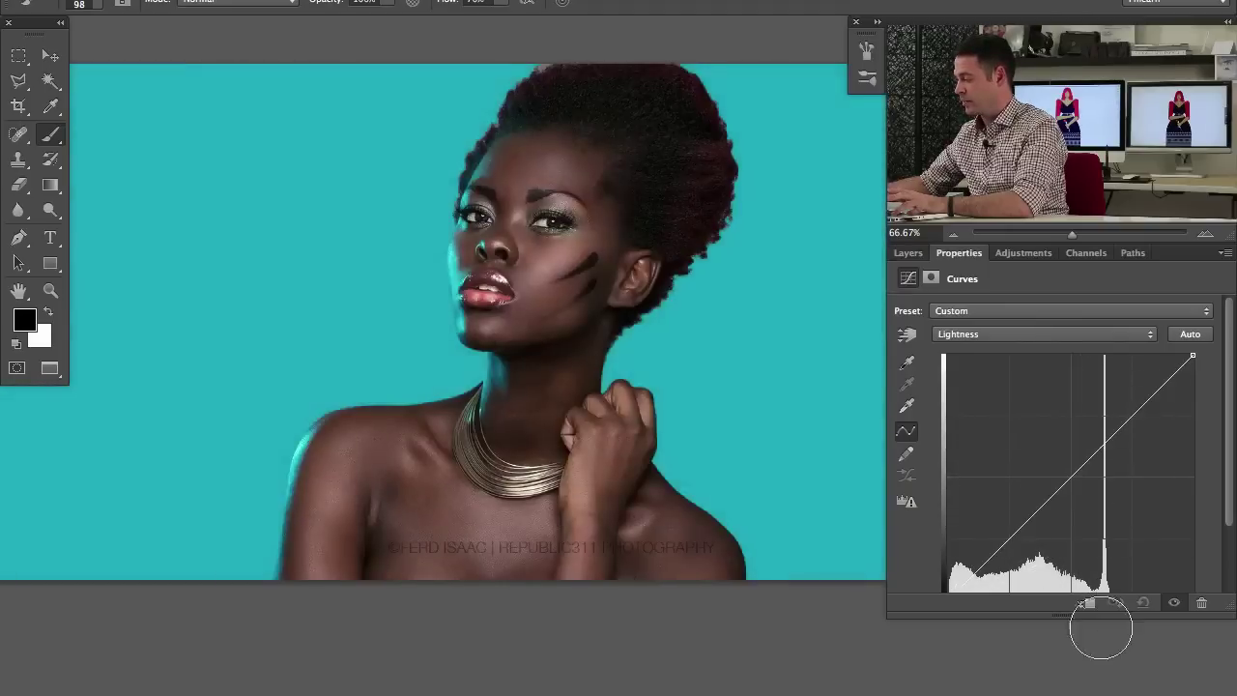
- Try shifting the a channel curve with an added point and remove that point again
{"action": "left_click", "coordinate": [993, 337]}
{"action": "left_click", "coordinate": [994, 346]}
{"action": "left_click_drag", "start_coordinate": [1232, 348], "coordinate": [1233, 383]}
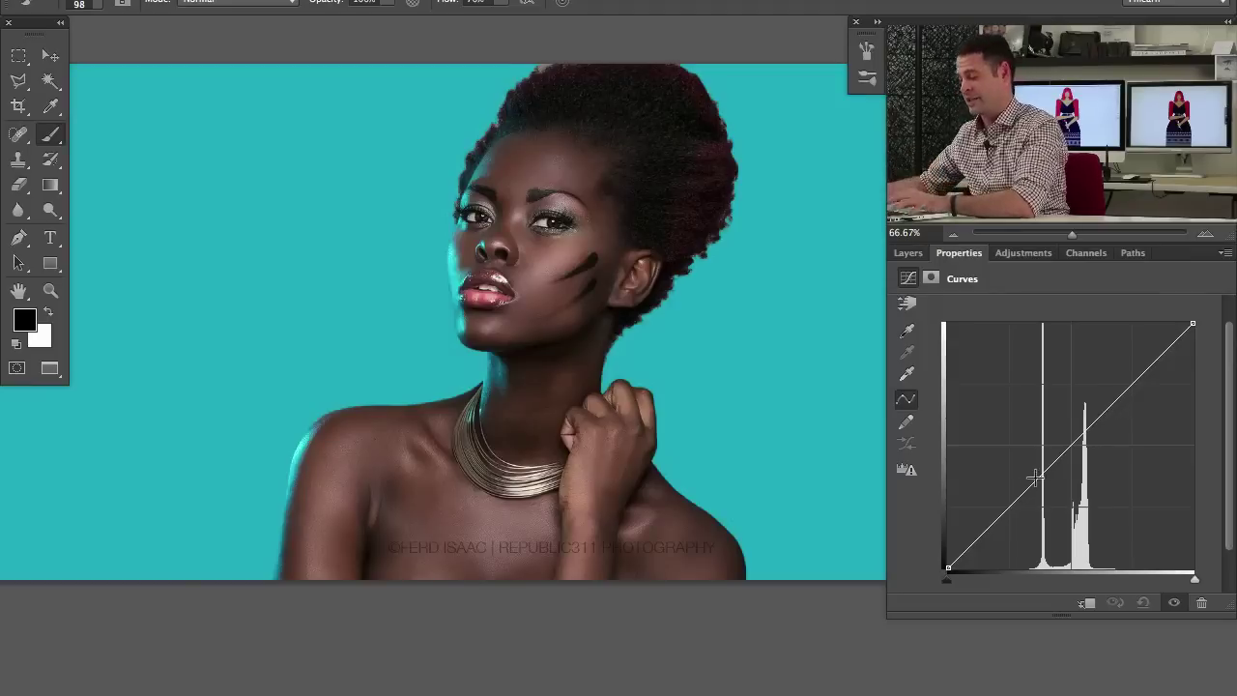
{"action": "left_click_drag", "start_coordinate": [1023, 493], "coordinate": [1104, 639]}
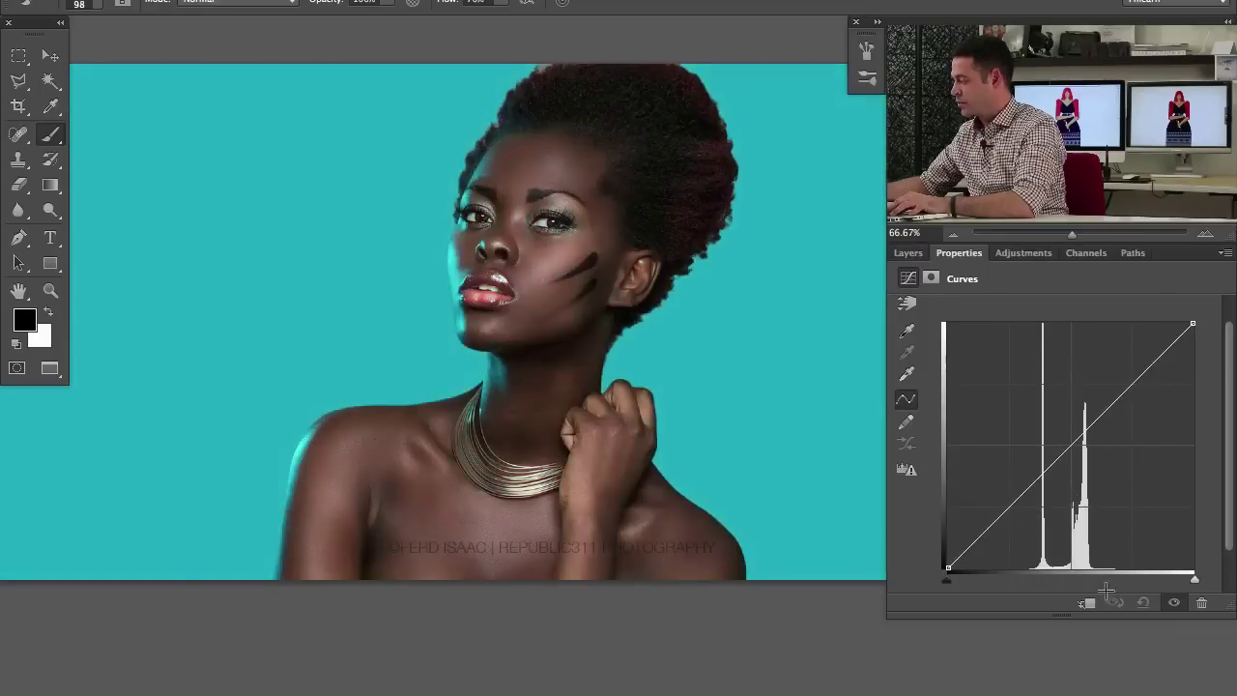
- Steepen the b channel curve with a lower point near the centre and an upper point at Input 39, Output 70
{"action": "scroll", "coordinate": [1218, 393], "scroll_direction": "up", "scroll_amount": 3}
{"action": "left_click", "coordinate": [1076, 332]}
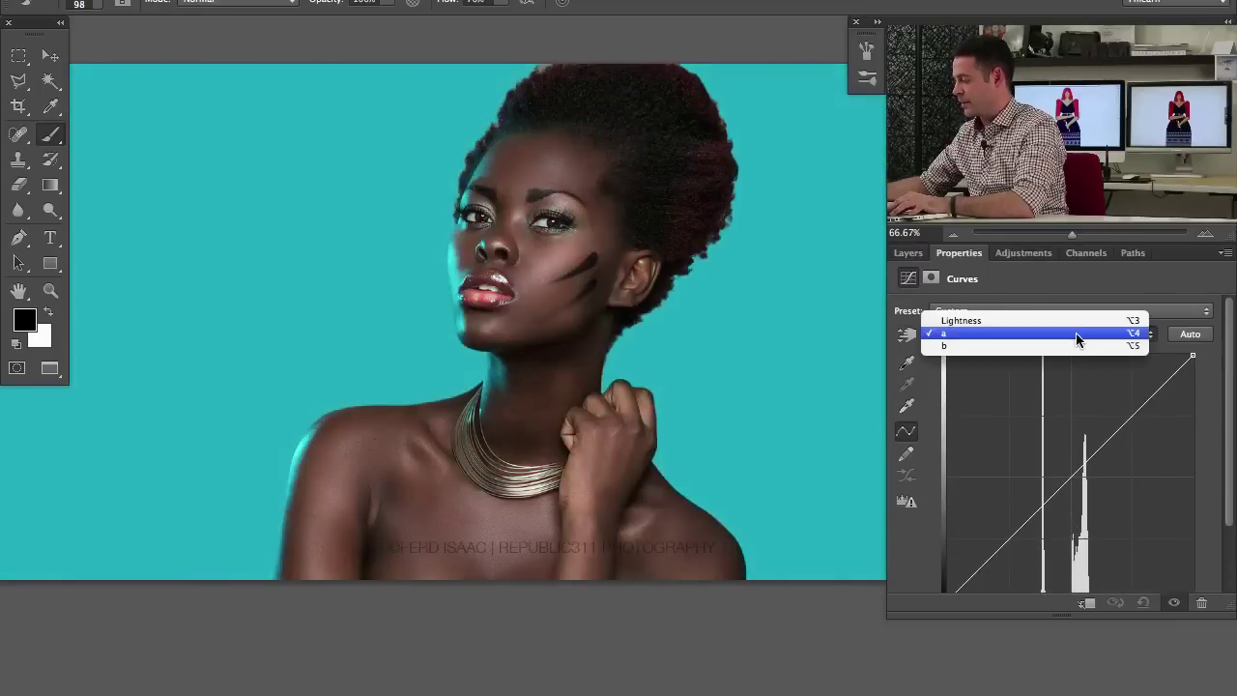
{"action": "left_click", "coordinate": [1140, 345]}
{"action": "scroll", "coordinate": [1199, 364], "scroll_direction": "down", "scroll_amount": 2}
{"action": "left_click_drag", "start_coordinate": [1079, 425], "coordinate": [1233, 410]}
{"action": "scroll", "coordinate": [1232, 410], "scroll_direction": "up", "scroll_amount": 2}
{"action": "scroll", "coordinate": [1232, 410], "scroll_direction": "down", "scroll_amount": 2}
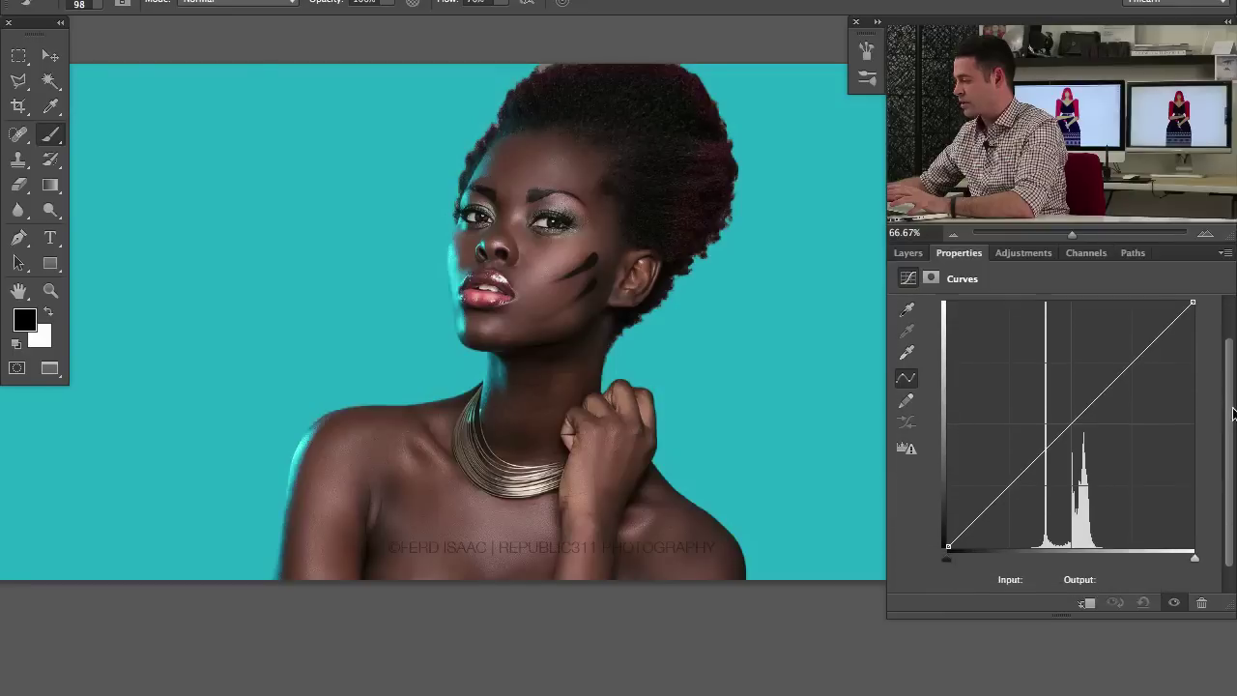
{"action": "left_click_drag", "start_coordinate": [1020, 481], "coordinate": [1067, 498]}
{"action": "left_click_drag", "start_coordinate": [1127, 425], "coordinate": [1109, 365]}
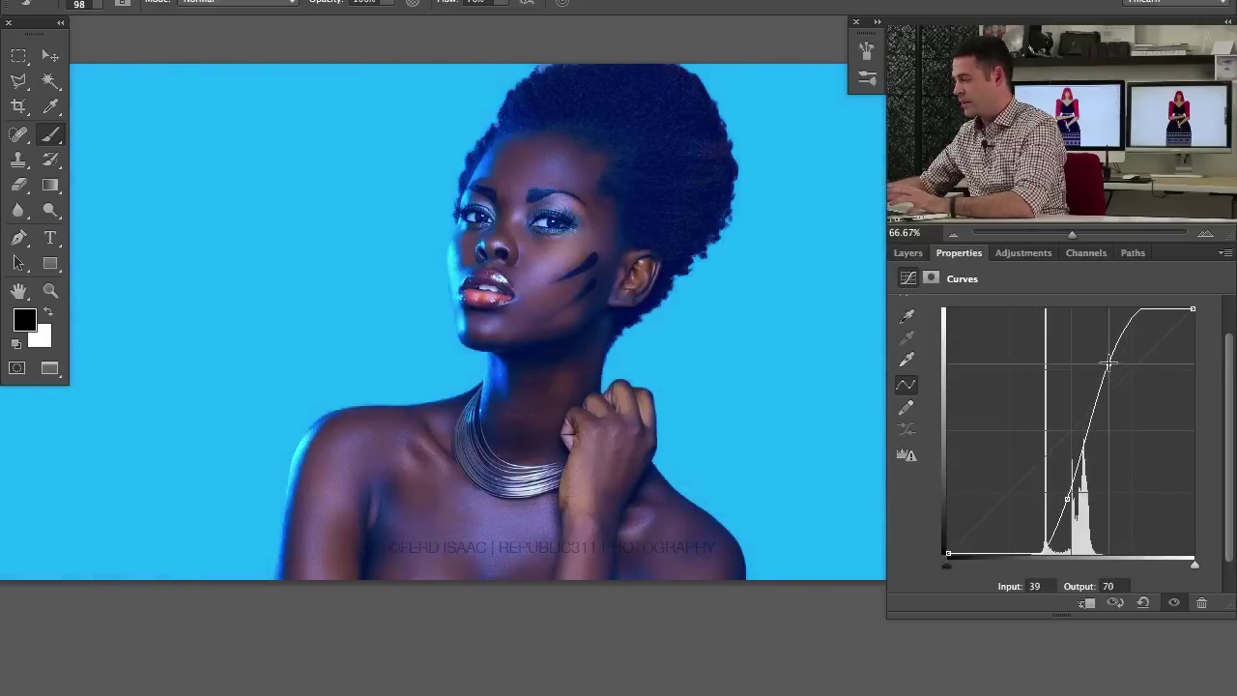
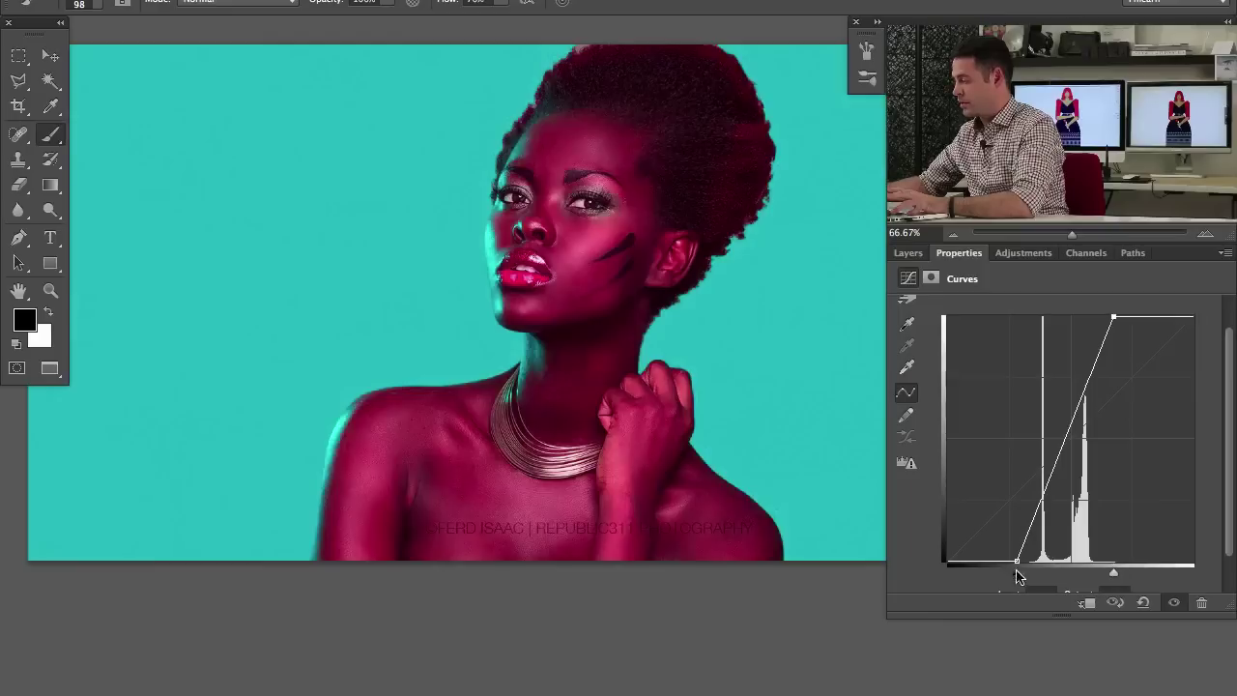
- Reset the a channel curve's black and white input sliders to the outer ends of the graph
{"action": "left_click_drag", "start_coordinate": [1017, 575], "coordinate": [950, 574]}
{"action": "left_click_drag", "start_coordinate": [1114, 574], "coordinate": [1198, 574]}
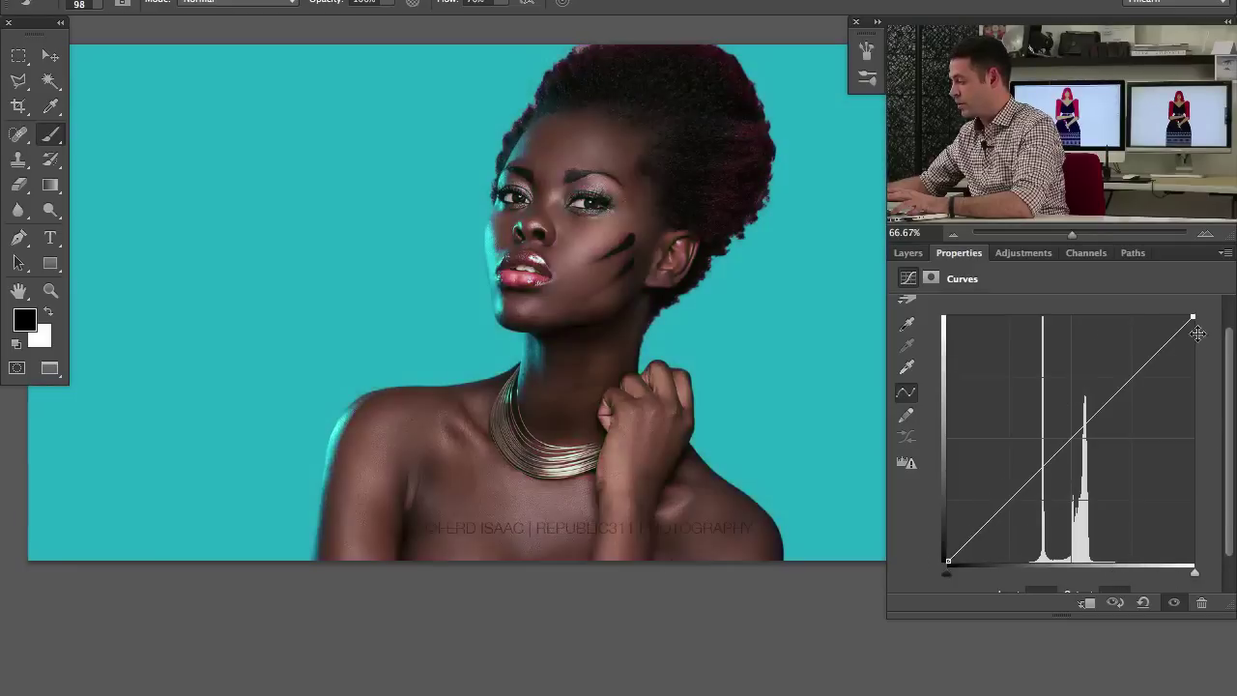
- Try flattening the a channel curve by shifting its end points vertically, and return them to the corners
{"action": "left_click_drag", "start_coordinate": [1194, 315], "coordinate": [1193, 408]}
{"action": "left_click_drag", "start_coordinate": [953, 558], "coordinate": [938, 437]}
{"action": "left_click_drag", "start_coordinate": [1193, 407], "coordinate": [1219, 302]}
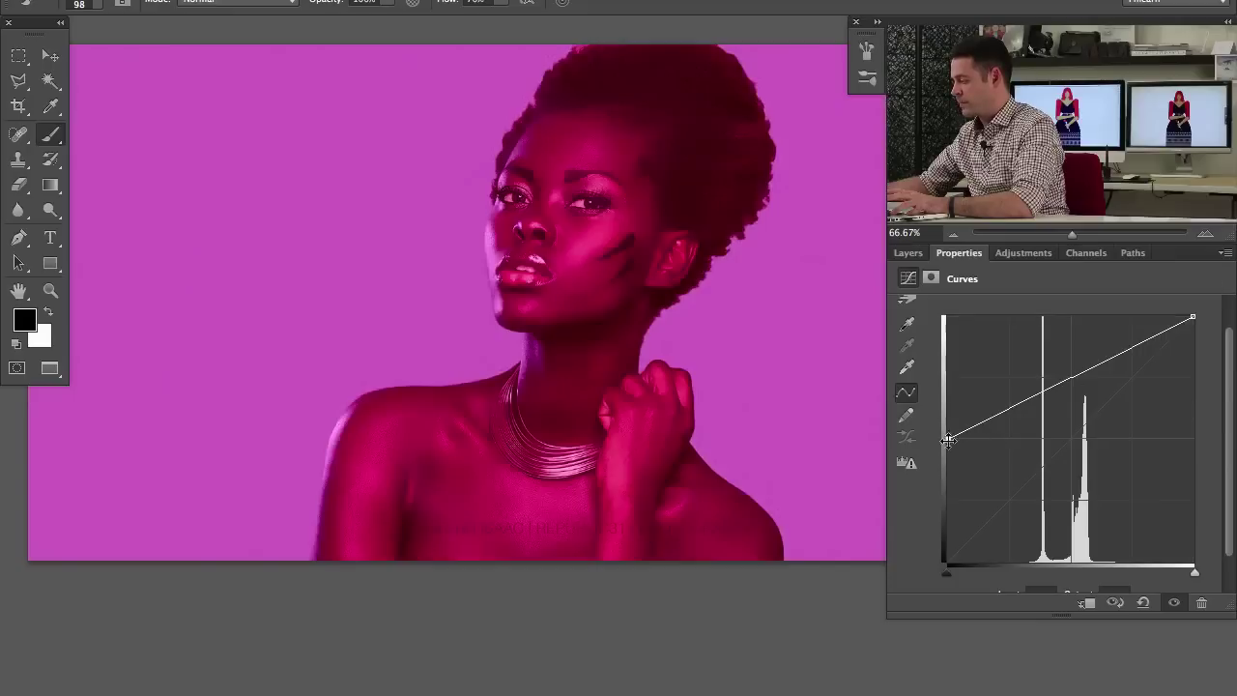
{"action": "left_click_drag", "start_coordinate": [948, 439], "coordinate": [948, 560]}
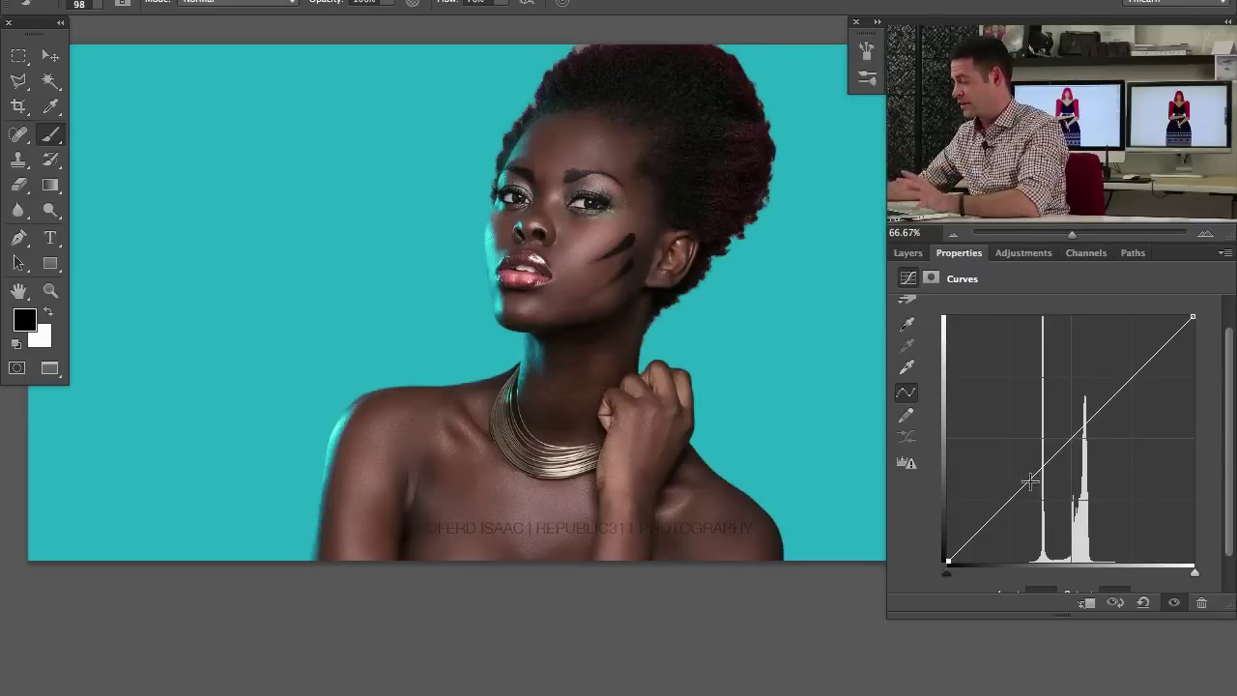
- Shape the a channel curve into a steep S with one lowered shadow point and one raised highlight point
{"action": "left_click_drag", "start_coordinate": [1018, 490], "coordinate": [1009, 445]}
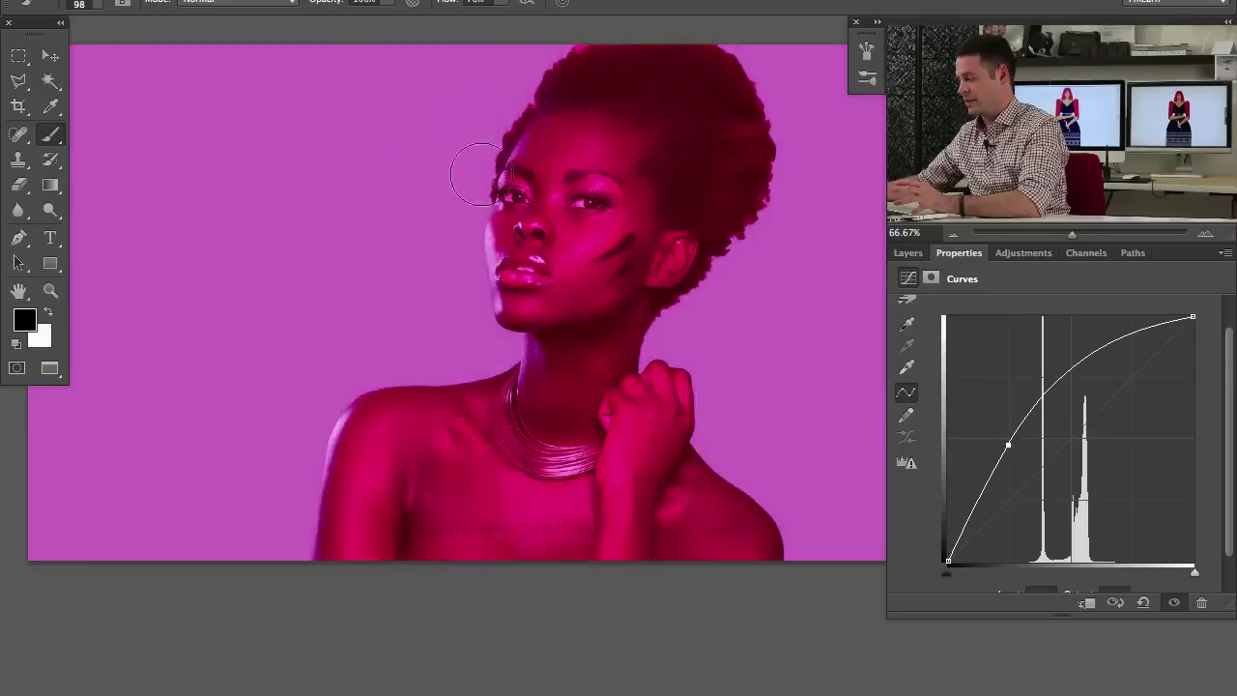
{"action": "left_click_drag", "start_coordinate": [1088, 363], "coordinate": [1204, 580]}
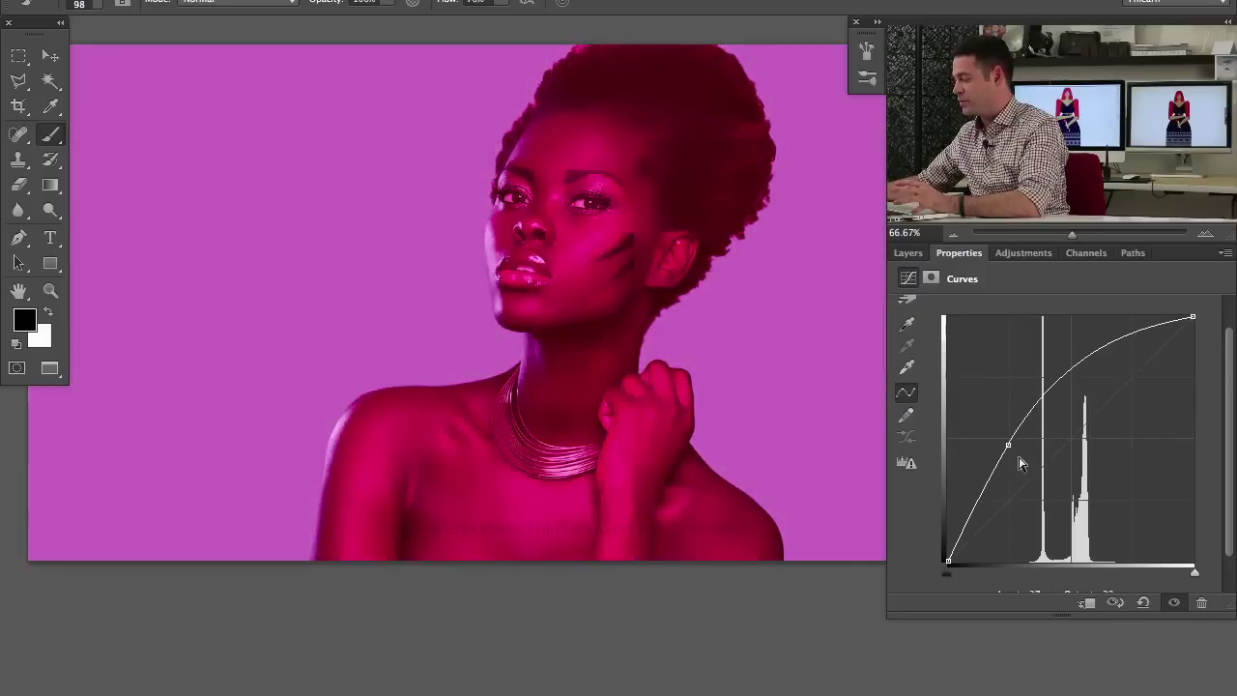
{"action": "left_click_drag", "start_coordinate": [1008, 445], "coordinate": [986, 487]}
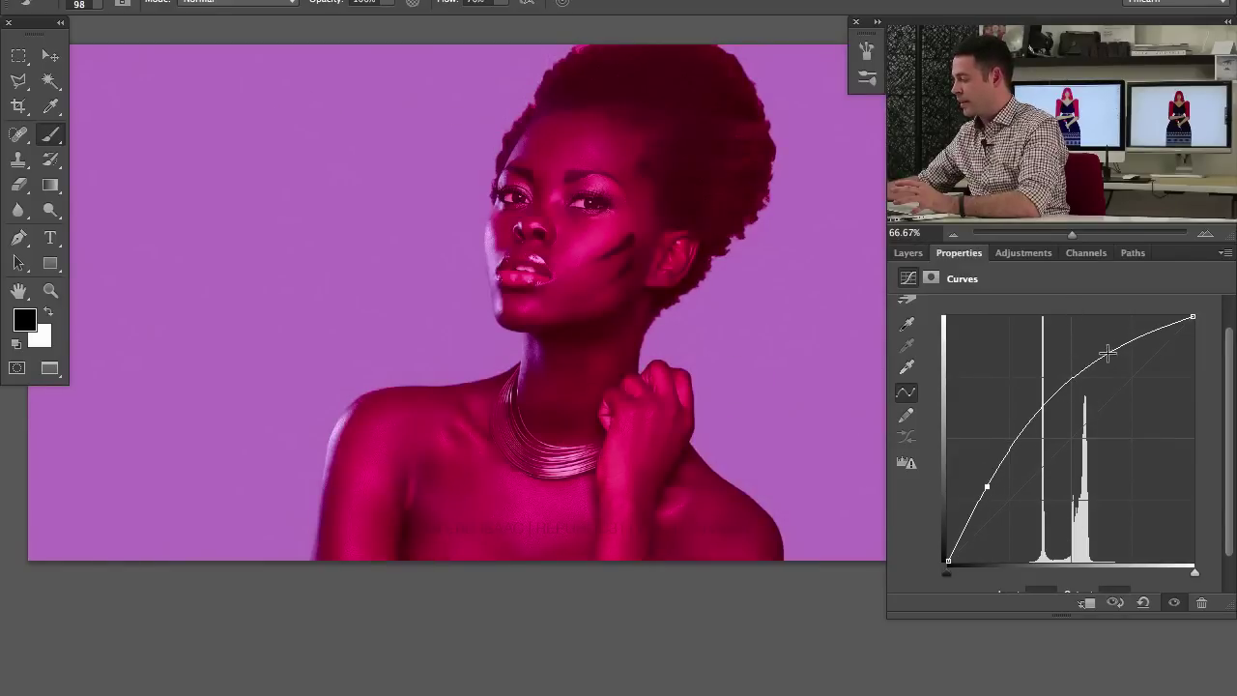
{"action": "mouse_move", "coordinate": [1108, 353]}
{"action": "left_mouse_down"}
{"action": "mouse_move", "coordinate": [1139, 412]}
{"action": "mouse_move", "coordinate": [1120, 371]}
{"action": "left_mouse_up"}
{"action": "left_click_drag", "start_coordinate": [986, 490], "coordinate": [1026, 518]}
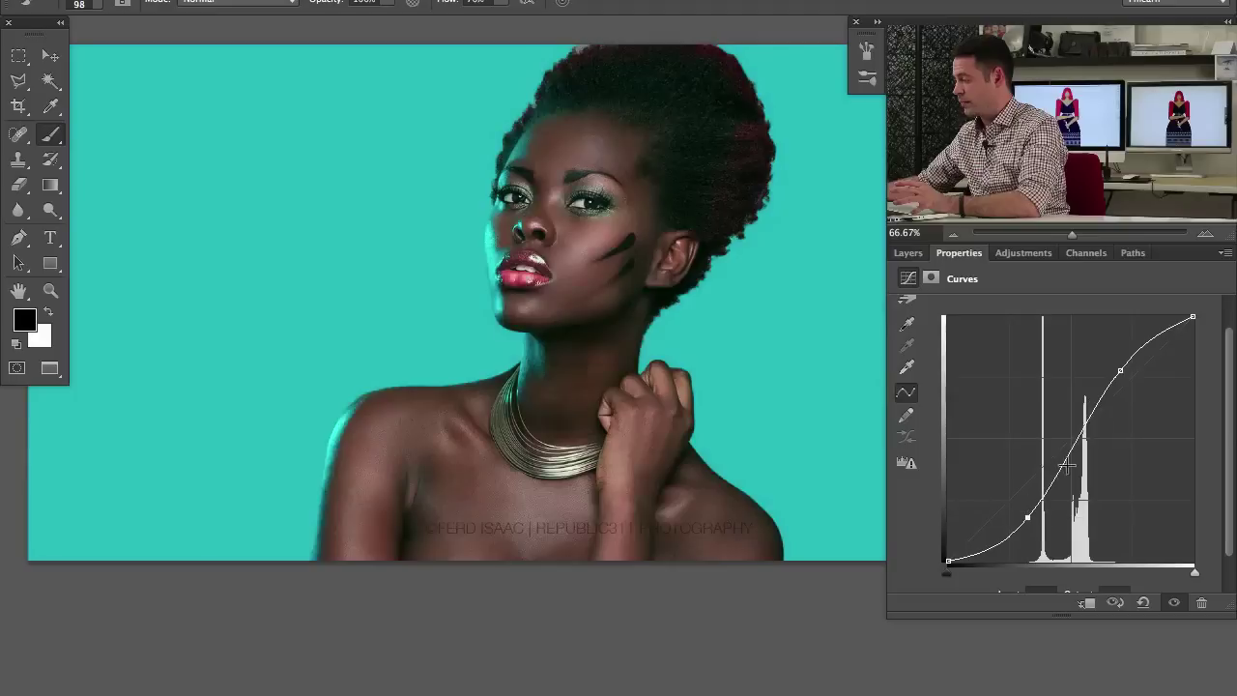
{"action": "left_click_drag", "start_coordinate": [1117, 379], "coordinate": [1119, 365]}
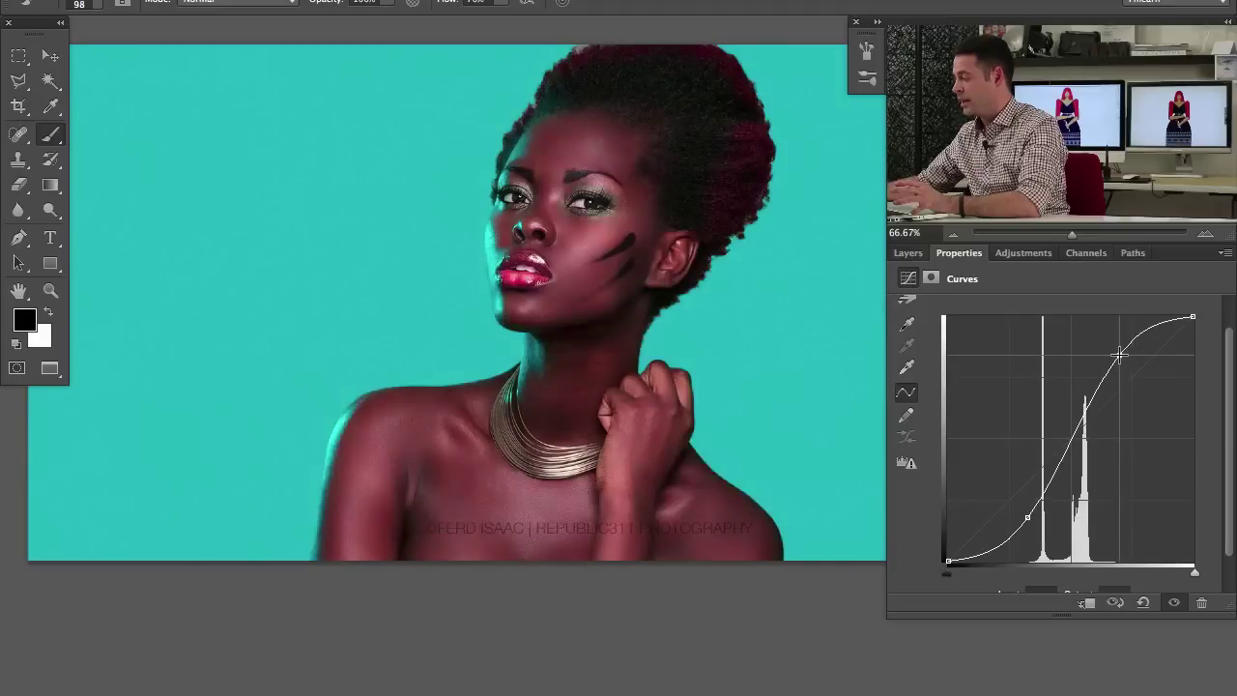
{"action": "left_click_drag", "start_coordinate": [1026, 526], "coordinate": [1054, 502]}
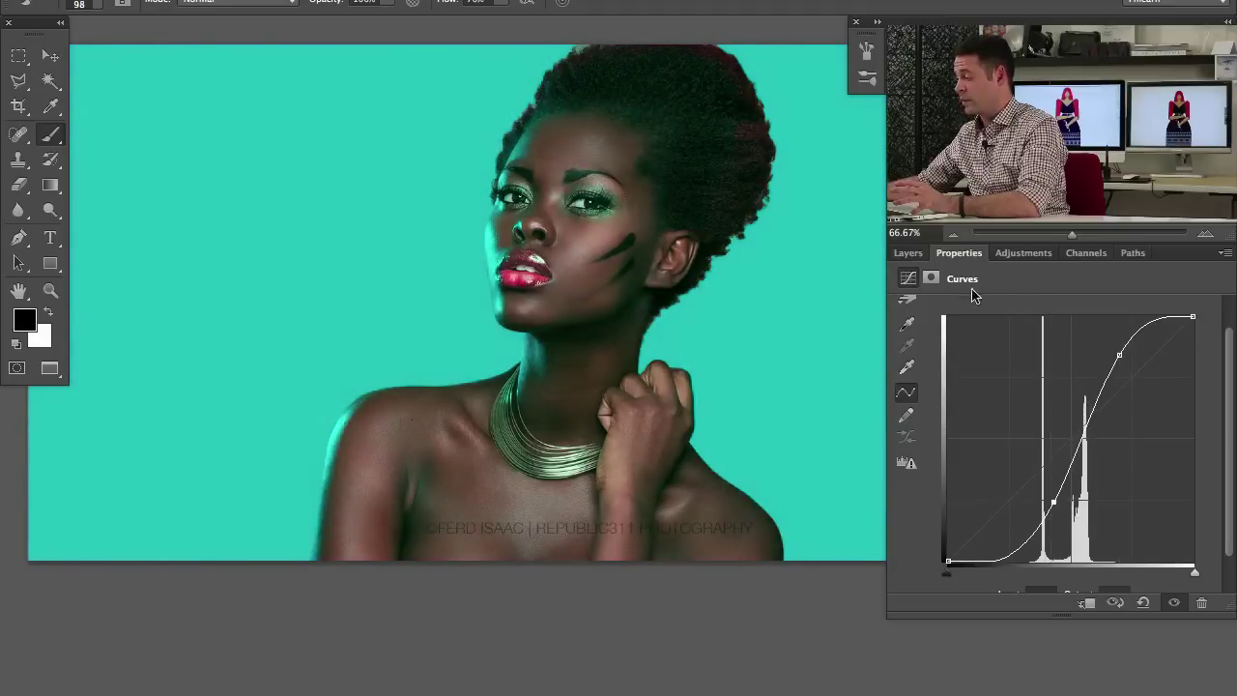
- Reshape the b channel curve with a lower point at Input -43, Output 6 and an upper point at Input 71, Output 40
{"action": "scroll", "coordinate": [1223, 360], "scroll_direction": "up", "scroll_amount": 2}
{"action": "key", "text": "alt+3"}
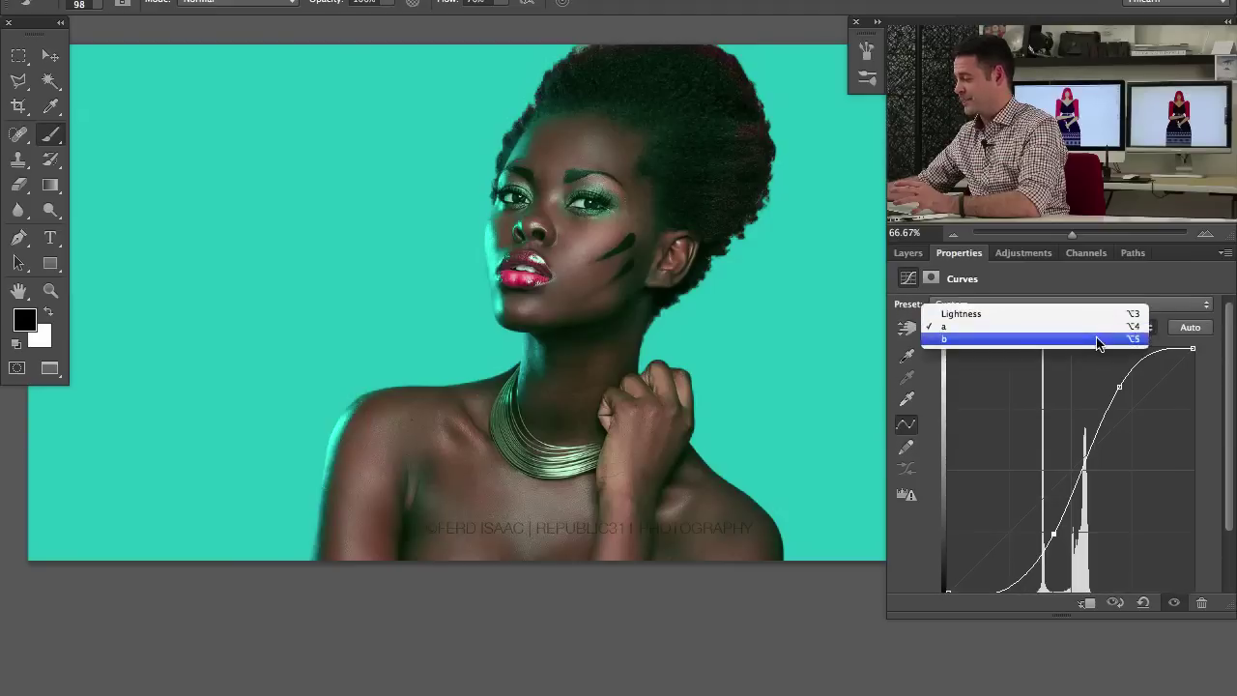
{"action": "key", "text": "alt+4"}
{"action": "scroll", "coordinate": [1219, 357], "scroll_direction": "down", "scroll_amount": 2}
{"action": "left_click_drag", "start_coordinate": [1051, 442], "coordinate": [1052, 475]}
{"action": "left_click_drag", "start_coordinate": [1120, 398], "coordinate": [1132, 419]}
{"action": "left_click_drag", "start_coordinate": [1052, 476], "coordinate": [1031, 417]}
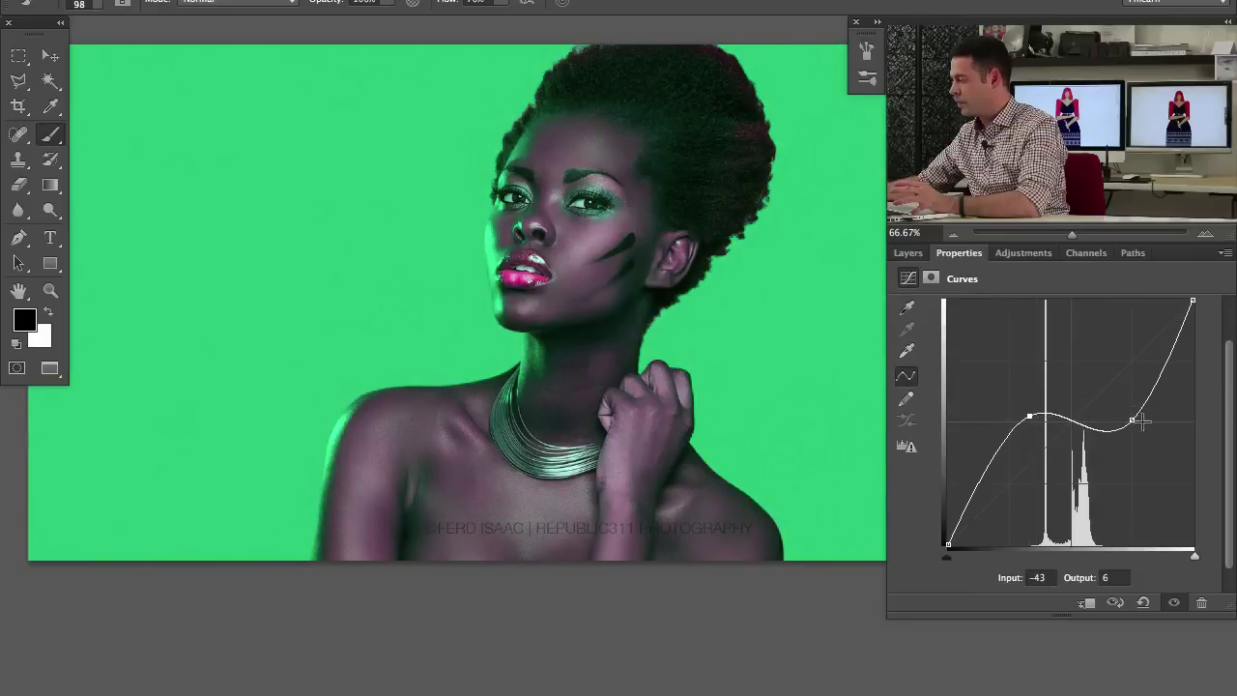
{"action": "left_click_drag", "start_coordinate": [1142, 420], "coordinate": [1139, 383]}
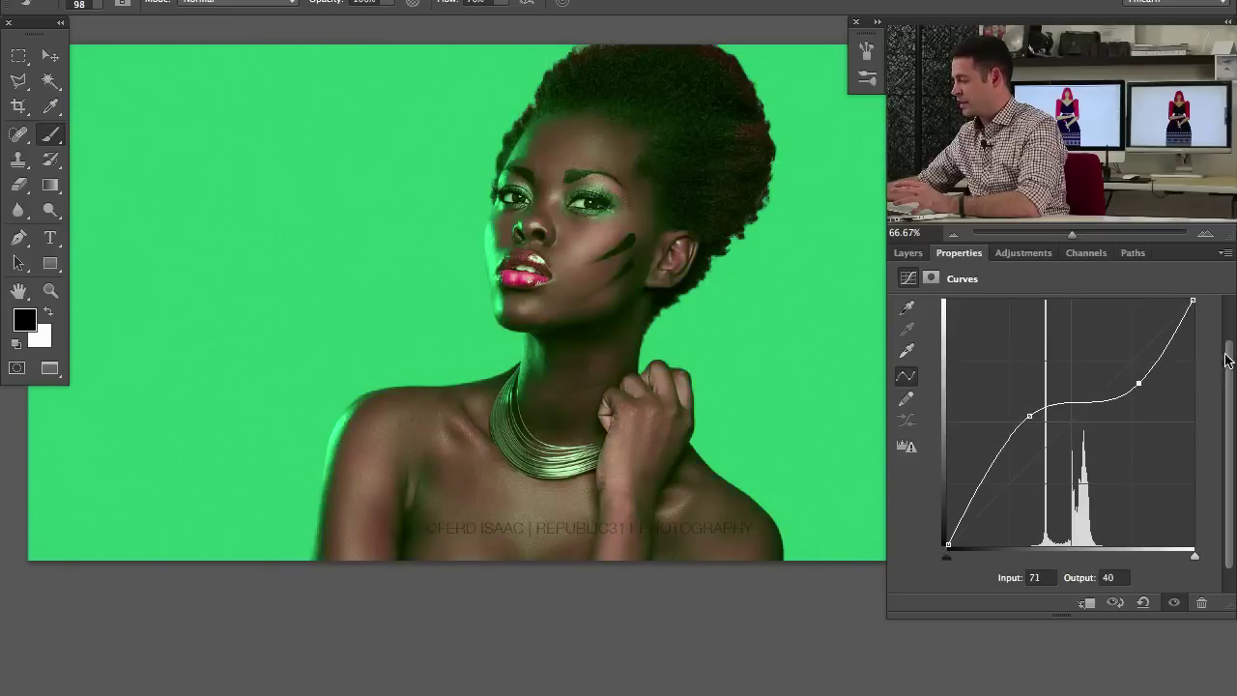
- Rework the a channel curve's two points, ending at Input -27, Output -69 and Input 45, Output 92
{"action": "scroll", "coordinate": [1226, 343], "scroll_direction": "up", "scroll_amount": 3}
{"action": "left_click", "coordinate": [1070, 324]}
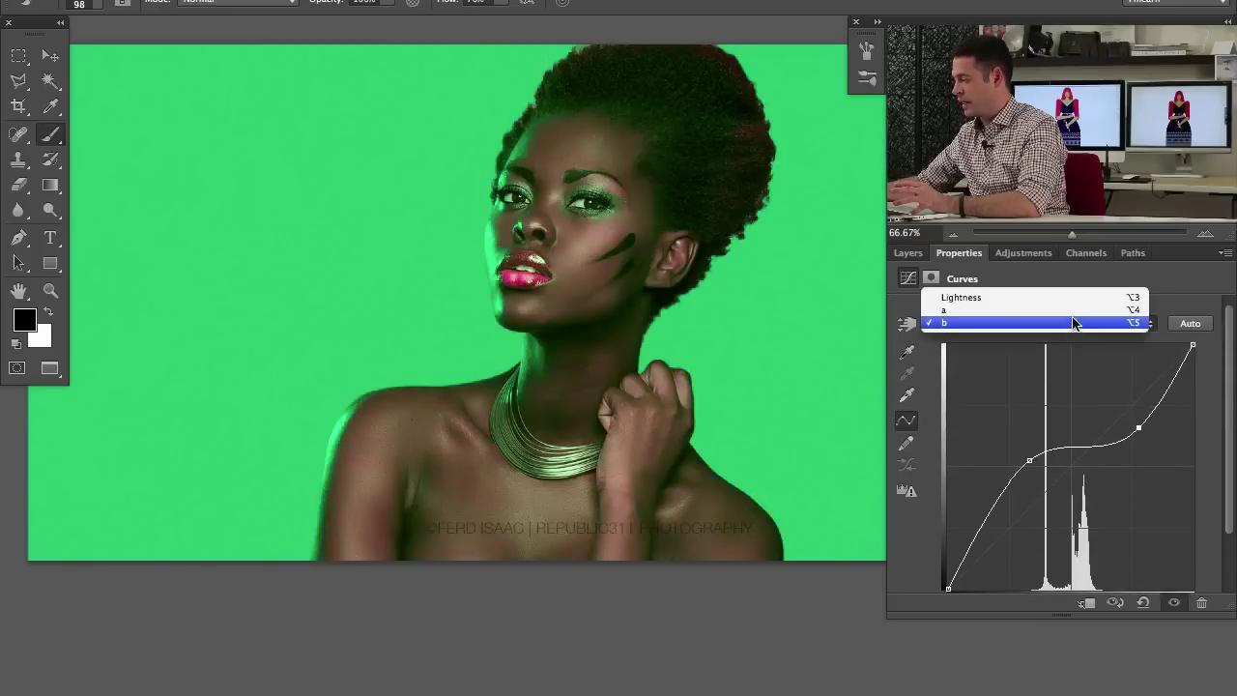
{"action": "left_click", "coordinate": [1075, 323]}
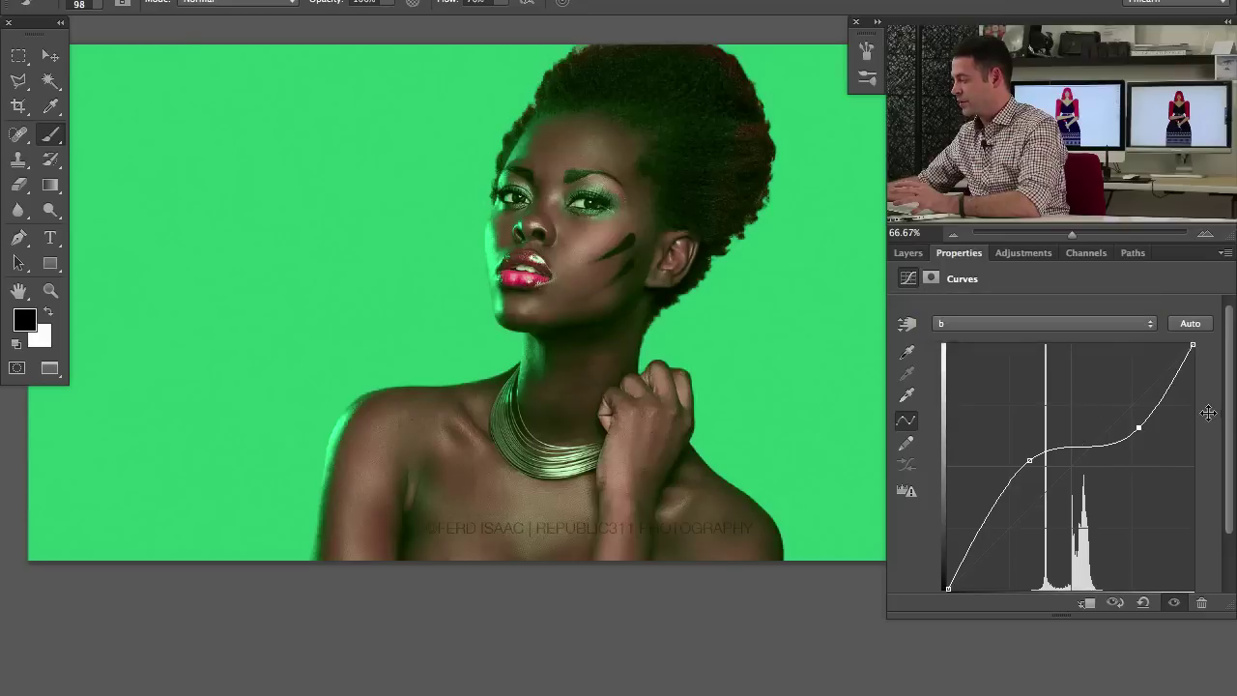
{"action": "left_click", "coordinate": [1077, 324]}
{"action": "left_click", "coordinate": [1121, 313]}
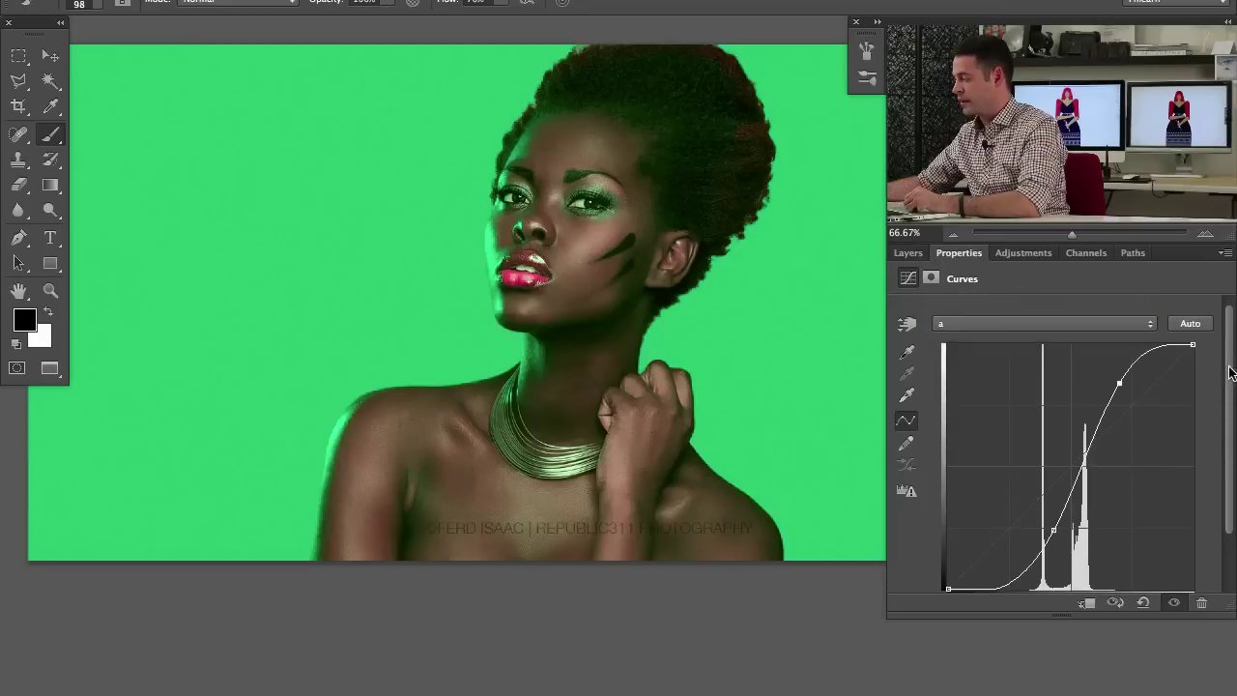
{"action": "scroll", "coordinate": [1232, 410], "scroll_direction": "down", "scroll_amount": 3}
{"action": "left_click_drag", "start_coordinate": [1054, 486], "coordinate": [1018, 491]}
{"action": "left_click_drag", "start_coordinate": [1118, 342], "coordinate": [1145, 387]}
{"action": "left_click_drag", "start_coordinate": [1018, 491], "coordinate": [1026, 441]}
{"action": "left_click_drag", "start_coordinate": [1150, 388], "coordinate": [1149, 441]}
{"action": "left_click_drag", "start_coordinate": [1025, 441], "coordinate": [1011, 492]}
{"action": "left_click_drag", "start_coordinate": [1149, 437], "coordinate": [1128, 334]}
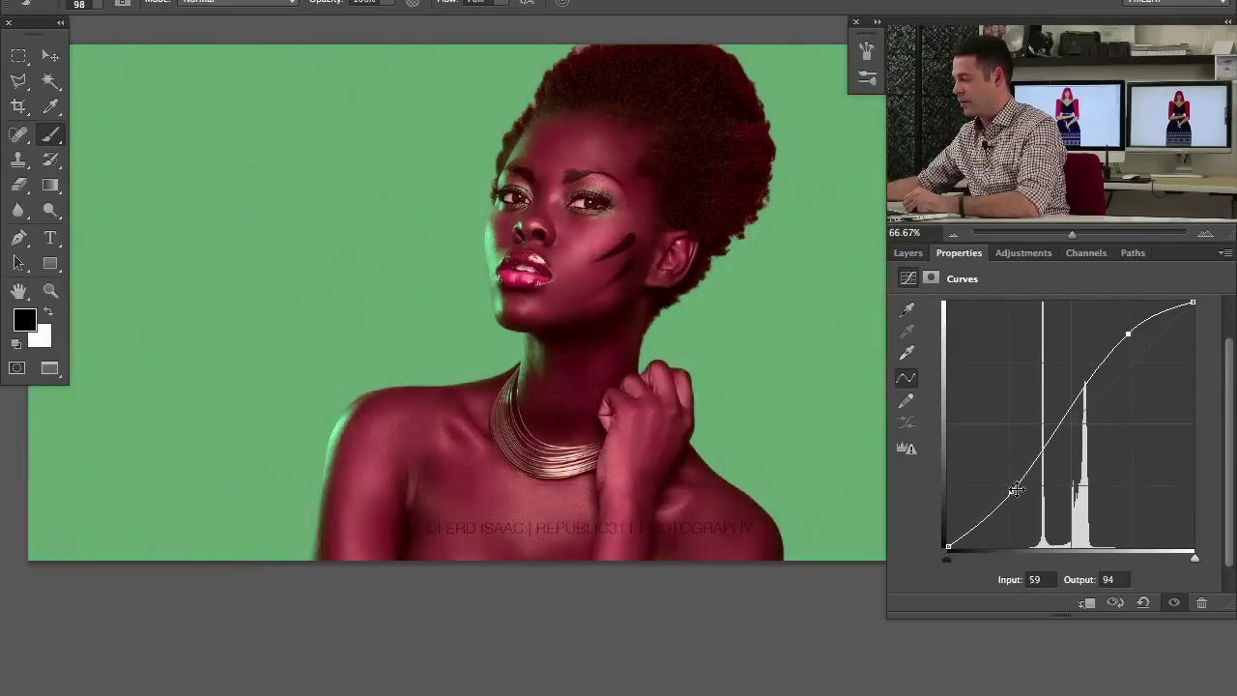
{"action": "left_click_drag", "start_coordinate": [1015, 490], "coordinate": [1045, 490]}
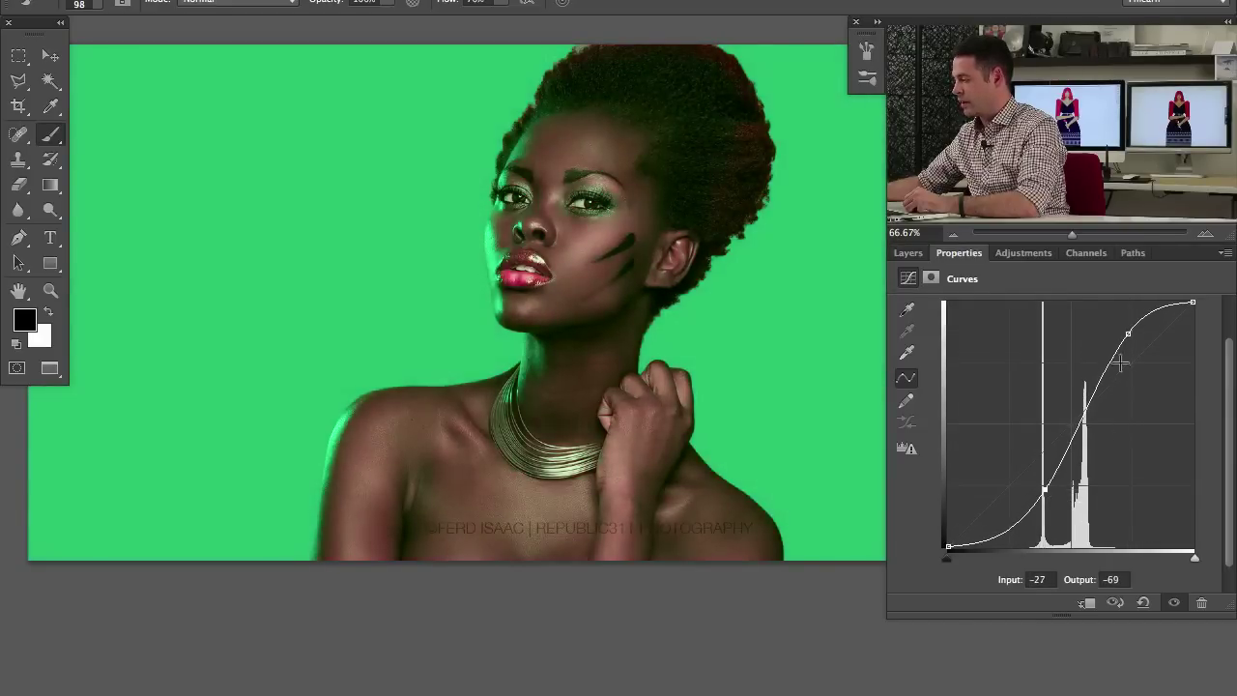
{"action": "mouse_move", "coordinate": [1128, 334]}
{"action": "left_mouse_down"}
{"action": "mouse_move", "coordinate": [1099, 338]}
{"action": "mouse_move", "coordinate": [1115, 336]}
{"action": "left_mouse_up"}
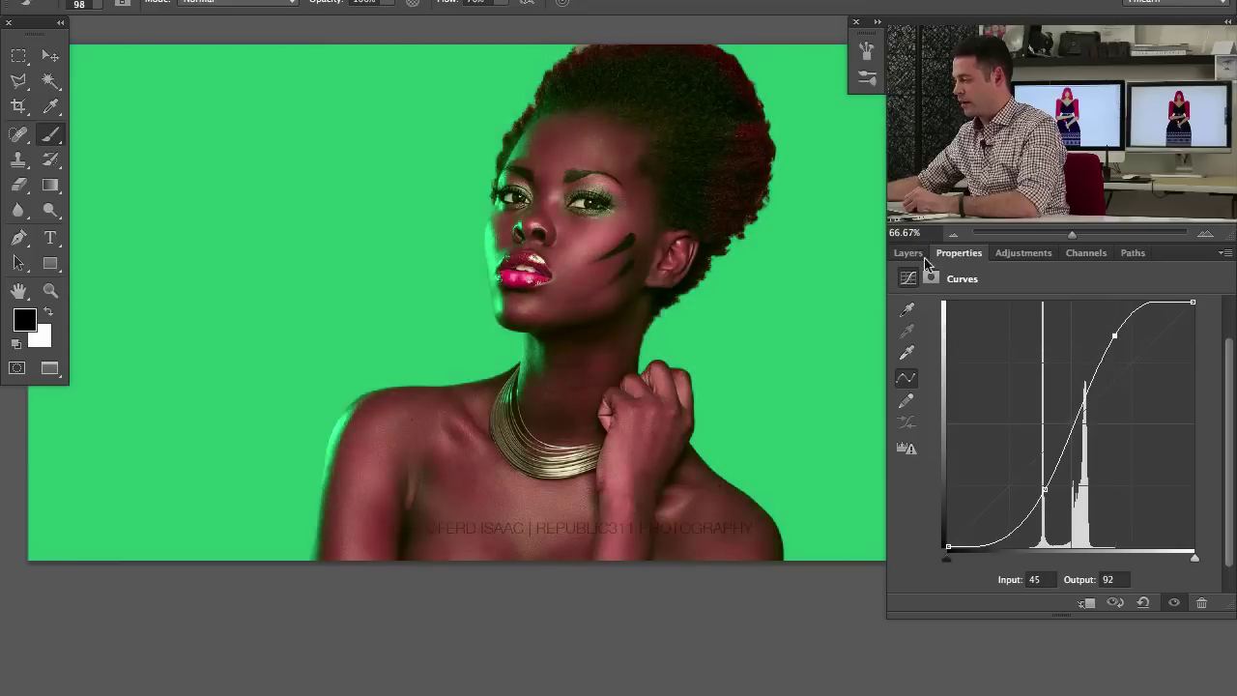
- Compare the Curves 1 and Curves 2 effects separately and combined by toggling the layers' visibility
{"action": "left_click", "coordinate": [910, 253]}
{"action": "left_click", "coordinate": [901, 360]}
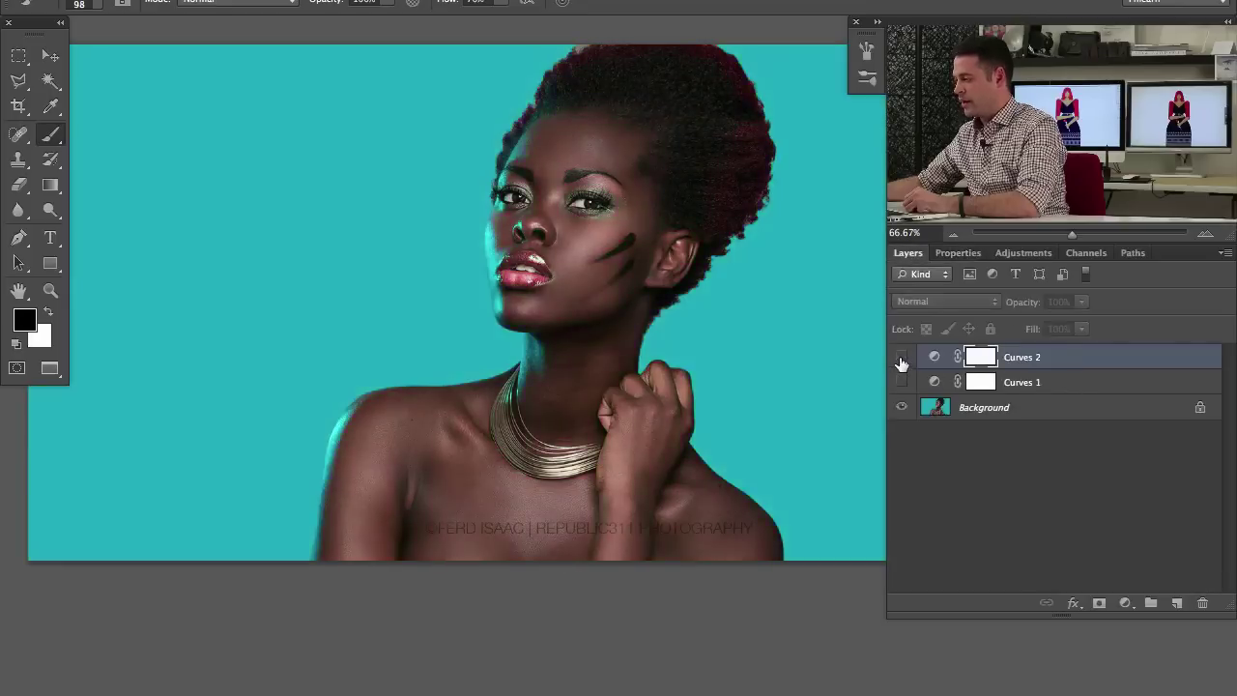
{"action": "left_click", "coordinate": [903, 361]}
{"action": "left_click", "coordinate": [900, 384]}
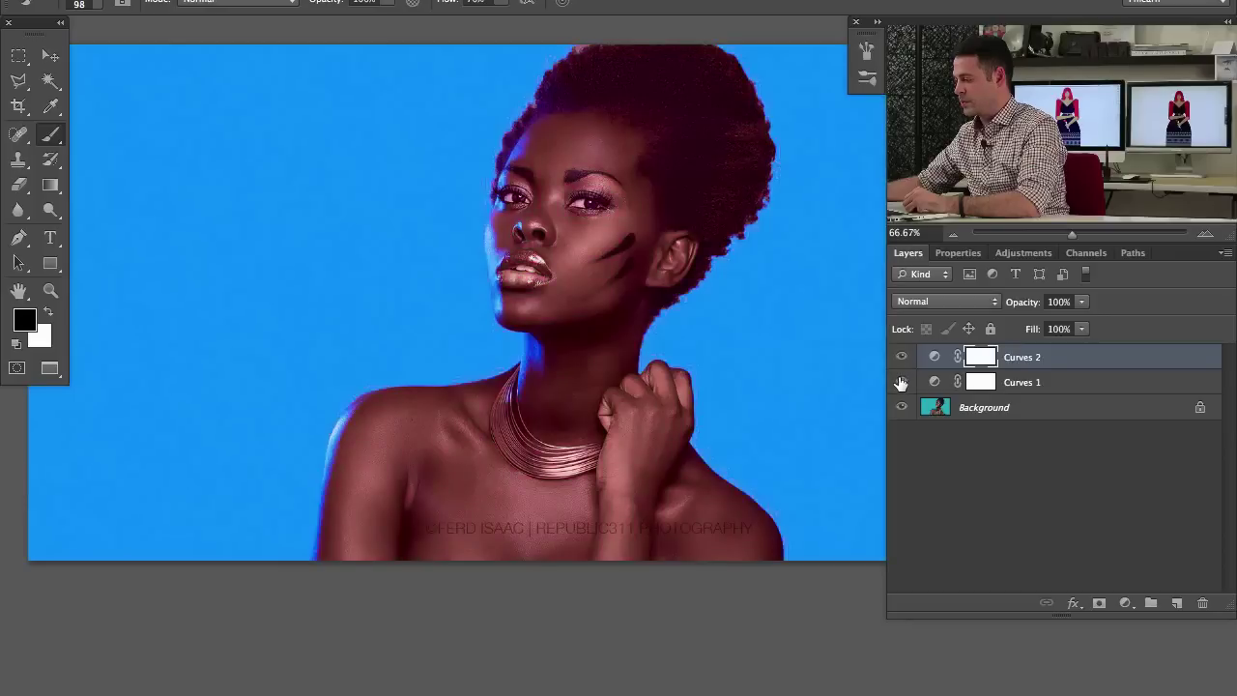
{"action": "left_click", "coordinate": [901, 357]}
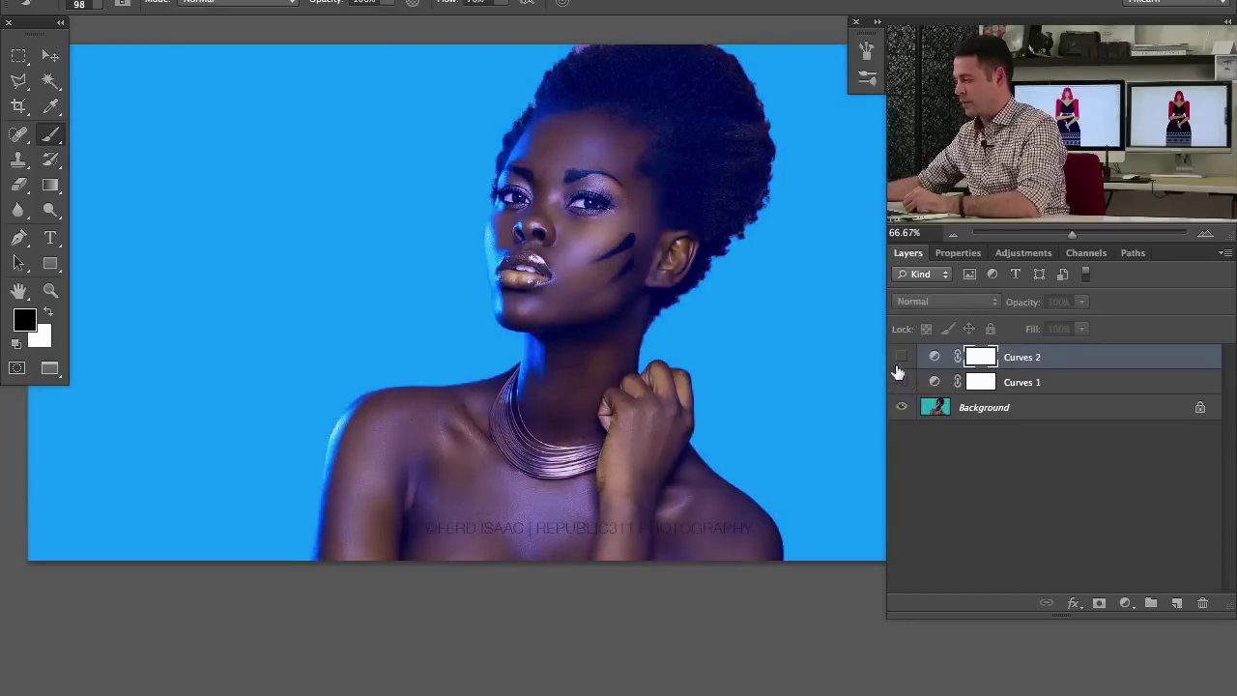
{"action": "left_click", "coordinate": [901, 382]}
{"action": "left_click", "coordinate": [901, 356]}
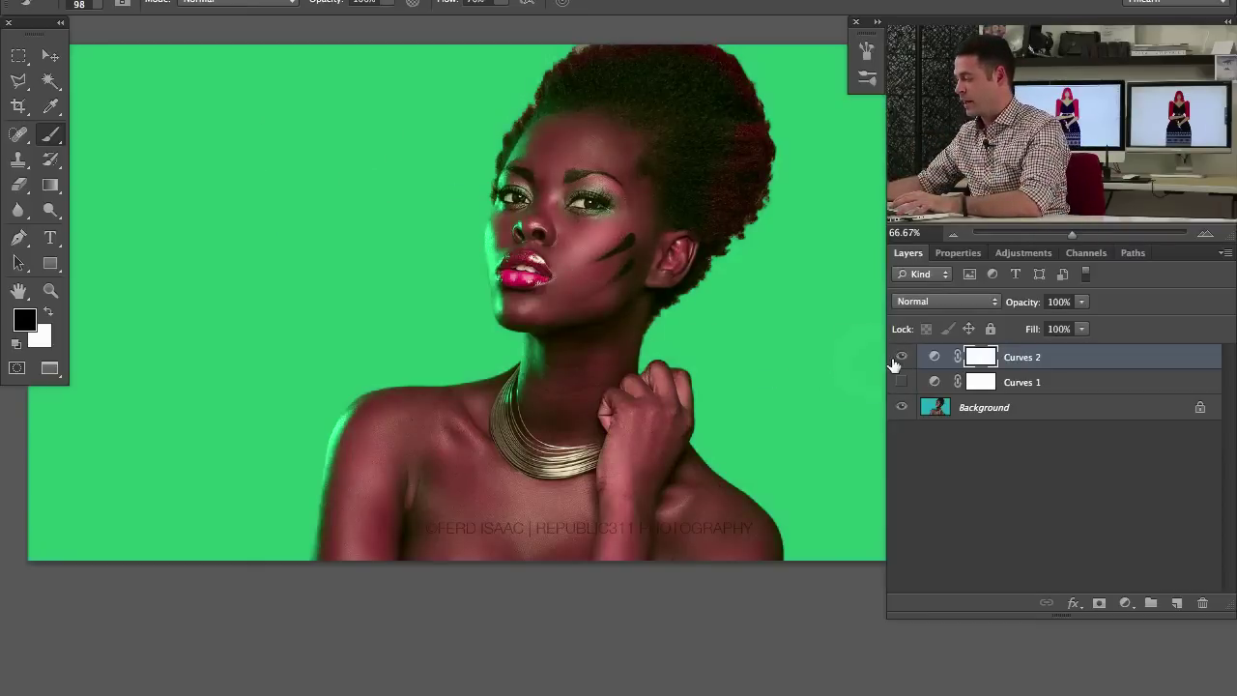
{"action": "left_click", "coordinate": [902, 381]}
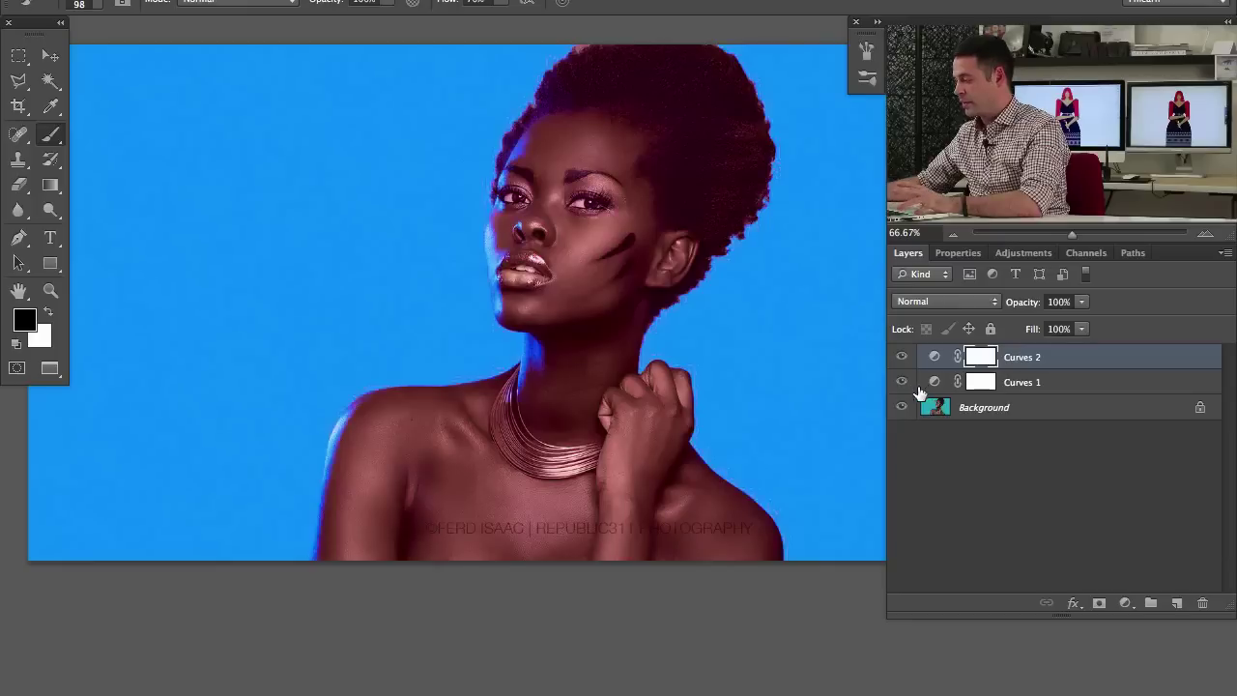
{"action": "left_click", "coordinate": [902, 382]}
{"action": "left_click", "coordinate": [902, 381]}
- Reduce the opacity of both Curves adjustment layers to 67% and reselect only Curves 2
{"action": "left_click", "coordinate": [1010, 383]}
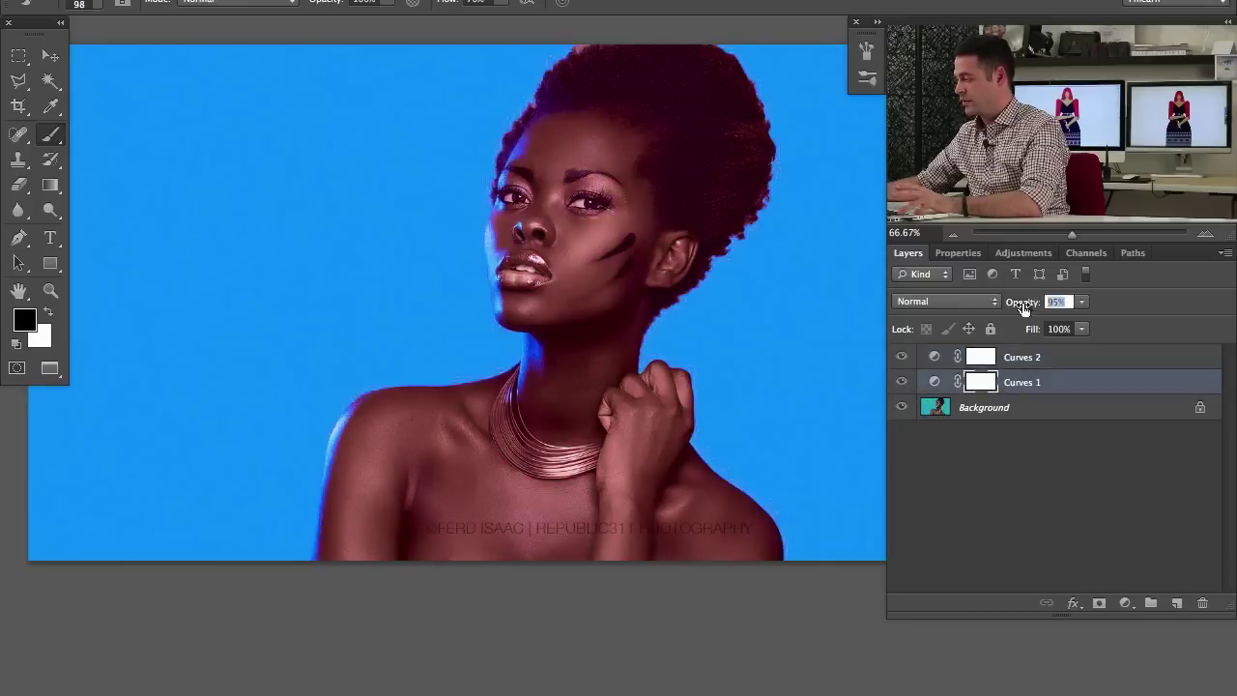
{"action": "left_click_drag", "start_coordinate": [1024, 306], "coordinate": [993, 305]}
{"action": "left_click", "coordinate": [1022, 358]}
- Compare the reduced-opacity color effects by toggling the visibility of Curves 1 and Curves 2
{"action": "left_click", "coordinate": [903, 381]}
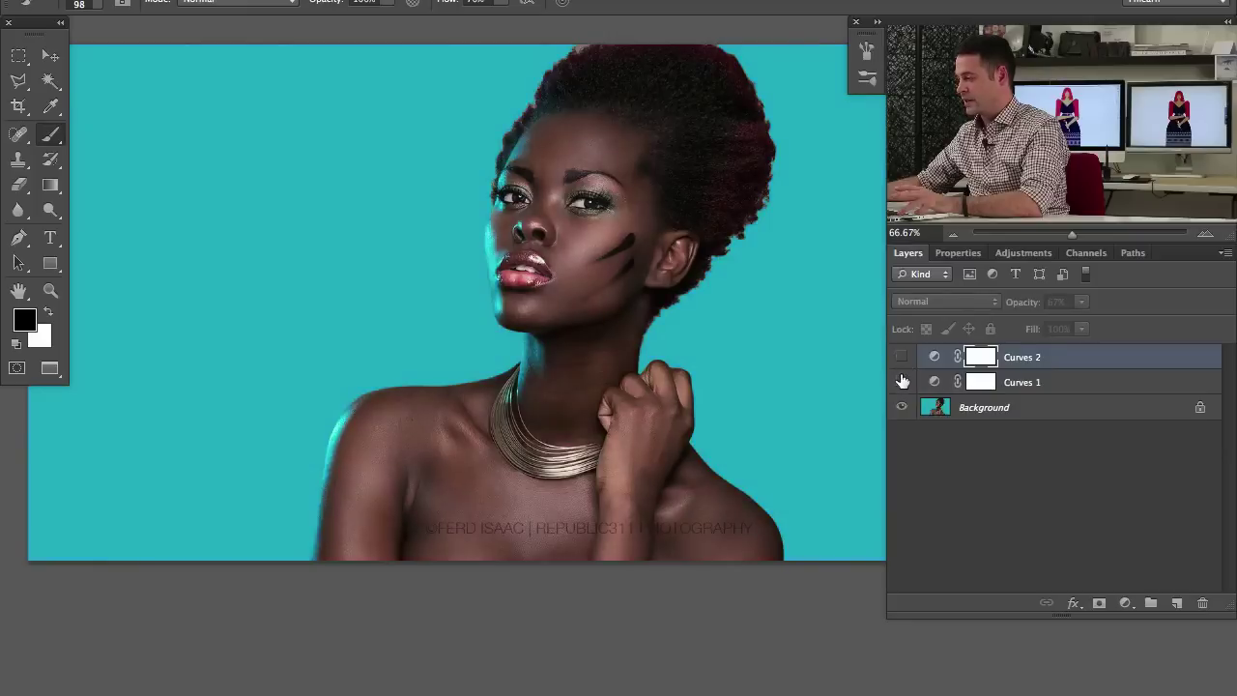
{"action": "left_click", "coordinate": [901, 357]}
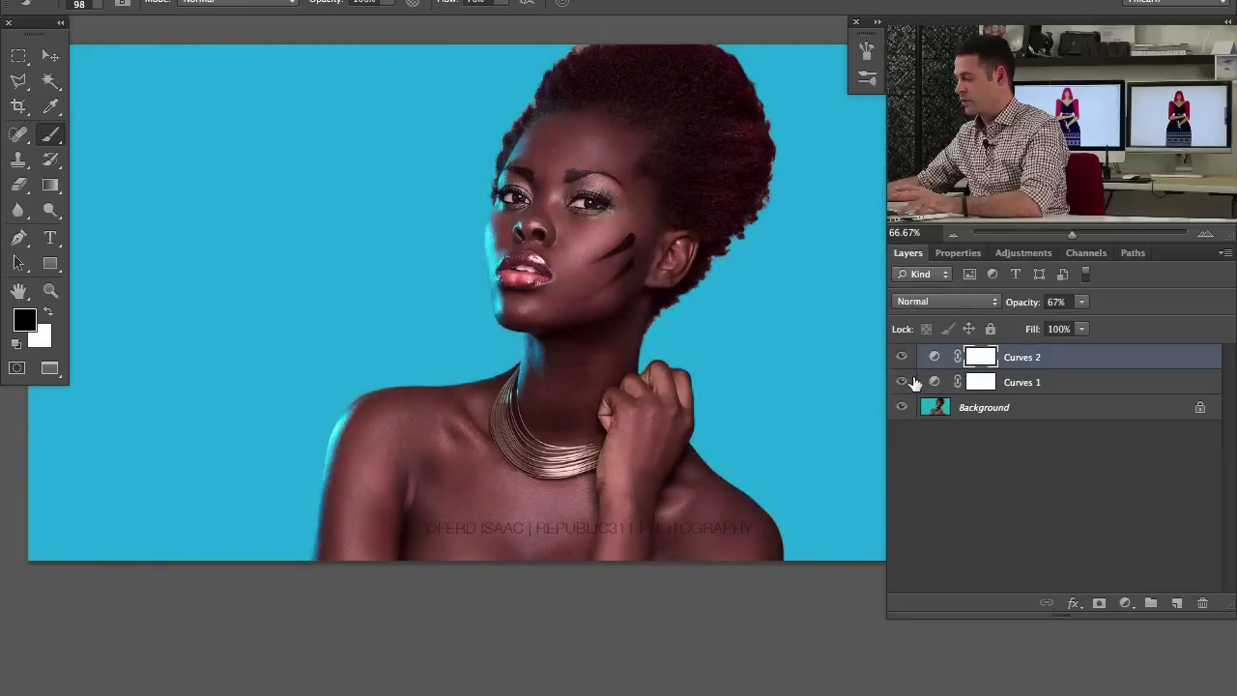
{"action": "left_click", "coordinate": [903, 383]}
{"action": "left_click", "coordinate": [901, 357]}
{"action": "left_click", "coordinate": [902, 356]}
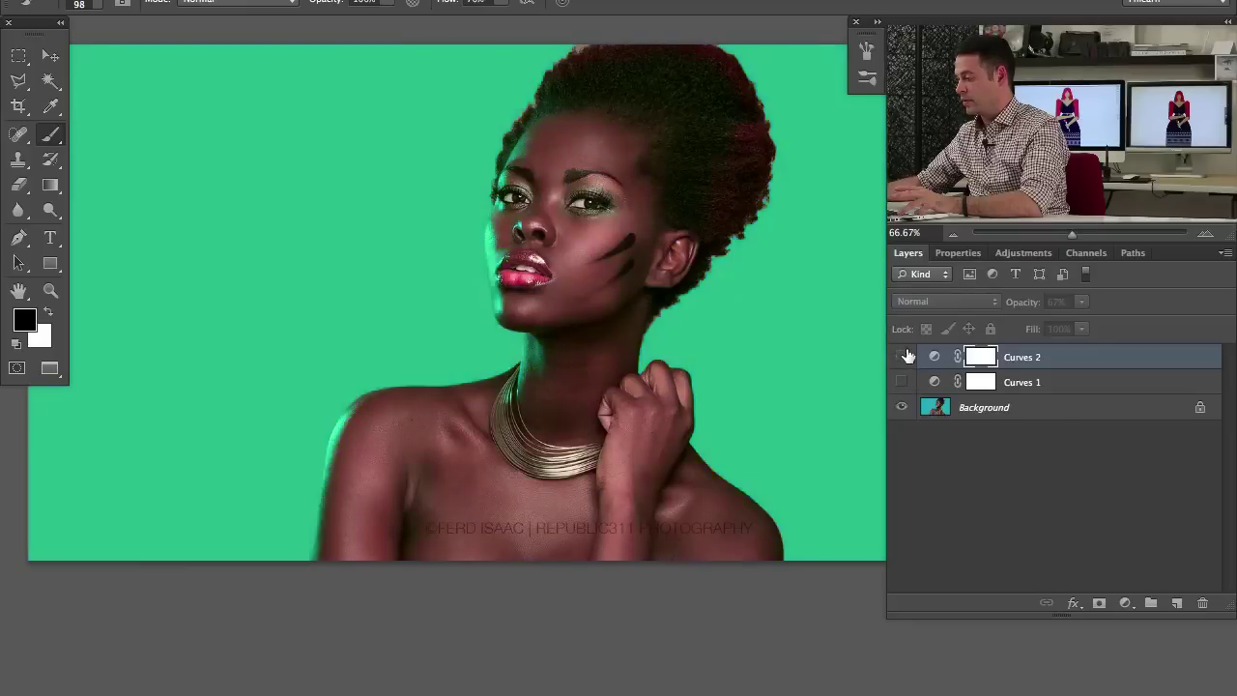
- Hide the Curves 2 layer and add a new Curves adjustment layer above it
{"action": "left_click", "coordinate": [903, 359]}
{"action": "left_click", "coordinate": [1126, 602]}
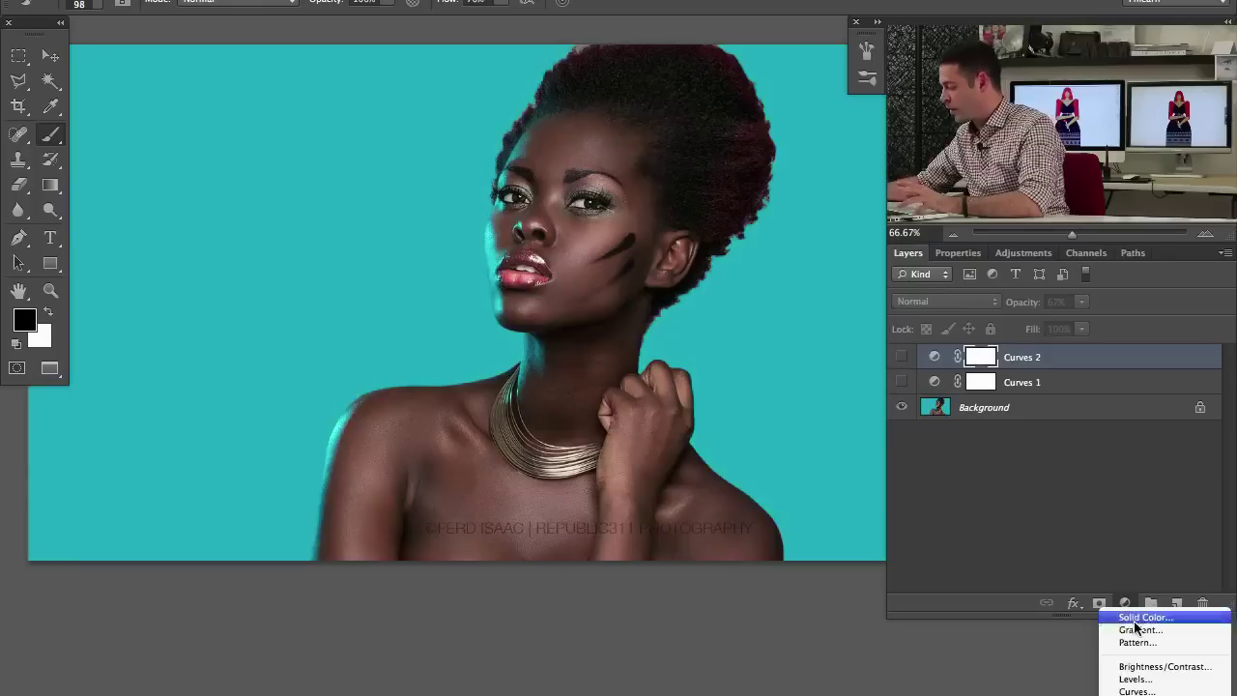
{"action": "left_click", "coordinate": [1135, 691]}
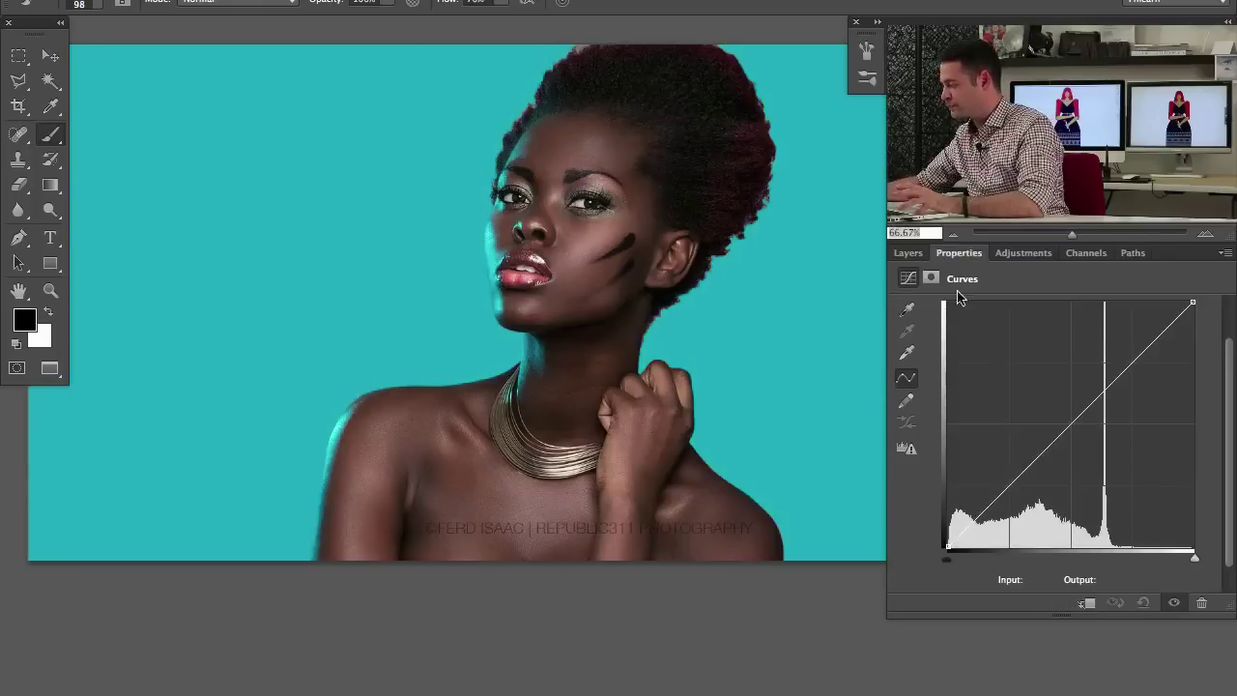
- Try steepening the b channel curve by moving both of its end points inward, and reset the adjustment
{"action": "scroll", "coordinate": [1228, 377], "scroll_direction": "up", "scroll_amount": 2}
{"action": "left_click", "coordinate": [1124, 330]}
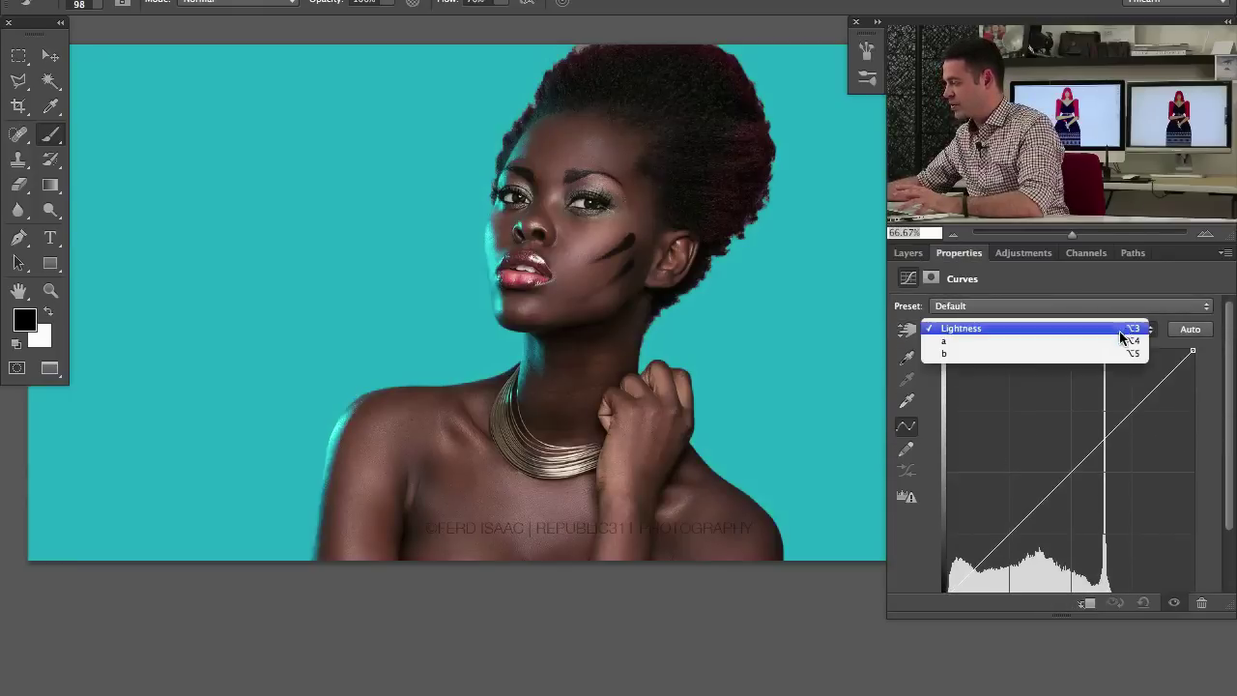
{"action": "left_click", "coordinate": [1127, 350]}
{"action": "scroll", "coordinate": [1223, 355], "scroll_direction": "down", "scroll_amount": 1}
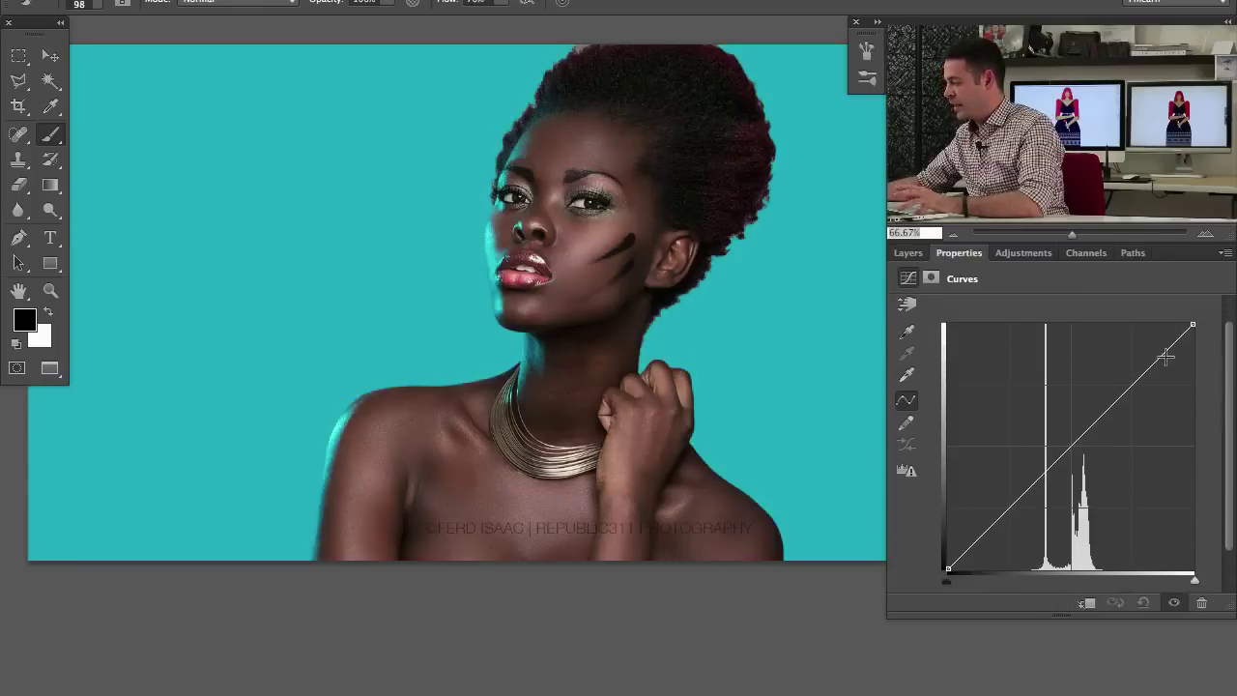
{"action": "left_click_drag", "start_coordinate": [1191, 329], "coordinate": [1112, 310]}
{"action": "left_click_drag", "start_coordinate": [954, 569], "coordinate": [994, 567]}
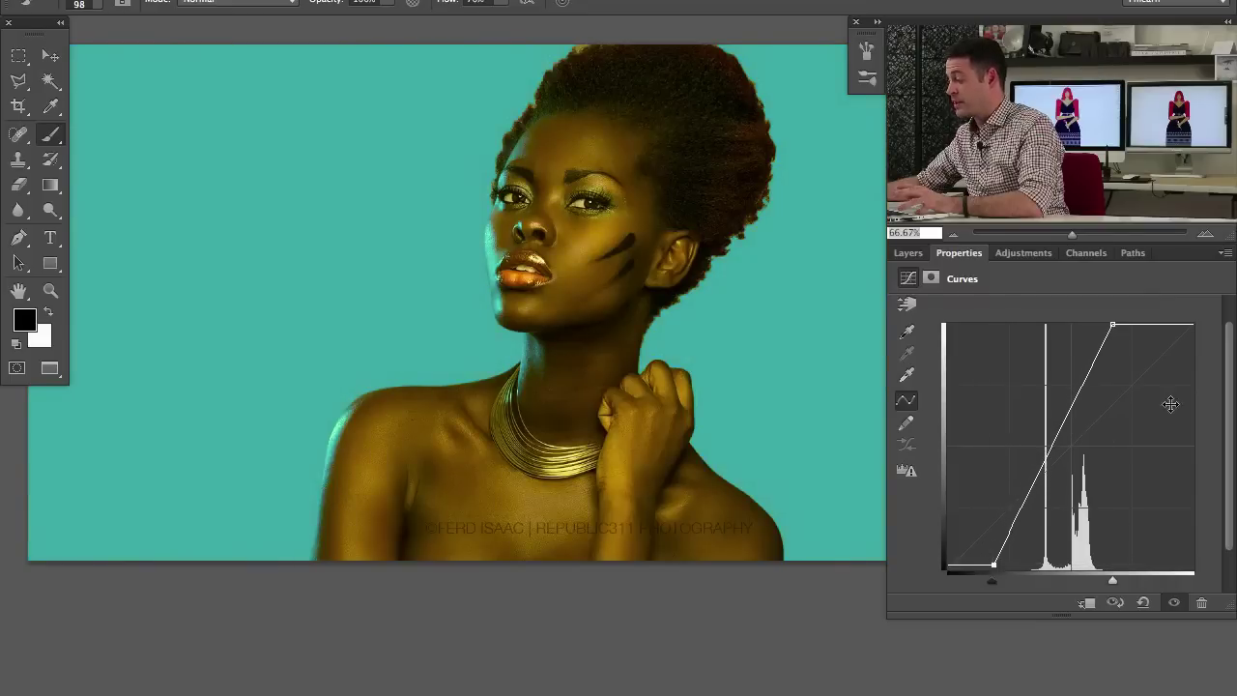
{"action": "left_click", "coordinate": [1142, 604]}
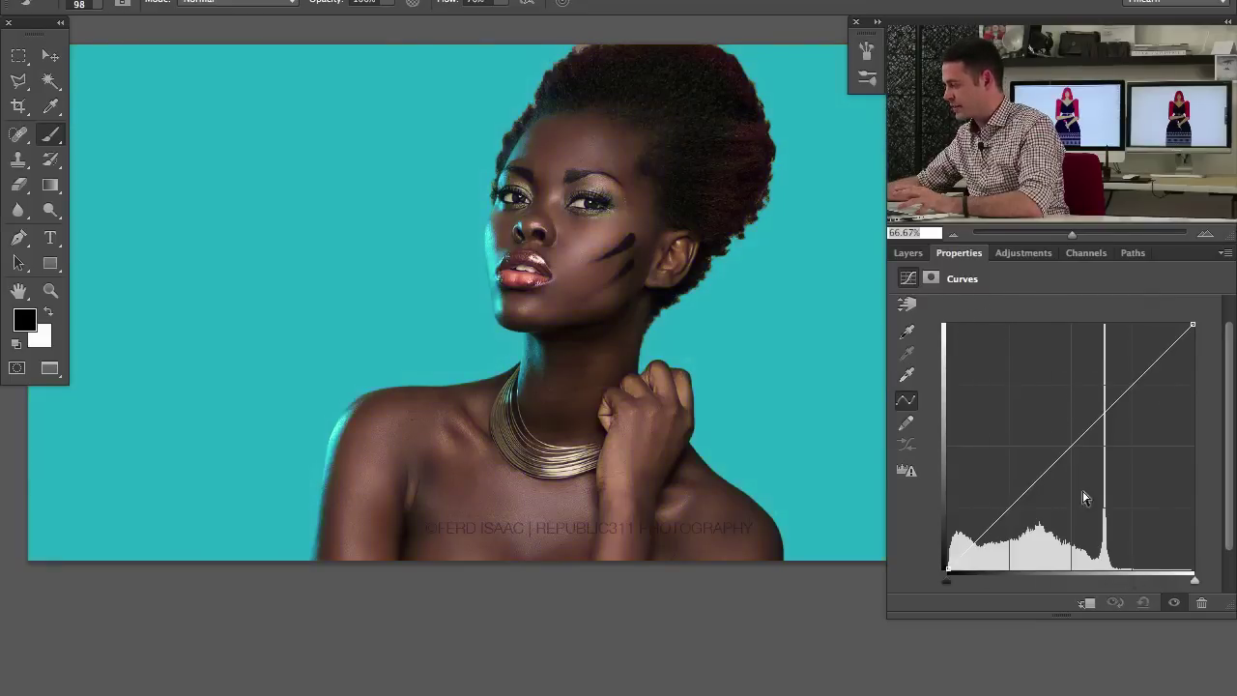
- Try darkening the image by pulling the Lightness curve down in its upper half, and undo it
{"action": "left_click_drag", "start_coordinate": [1137, 379], "coordinate": [1135, 409]}
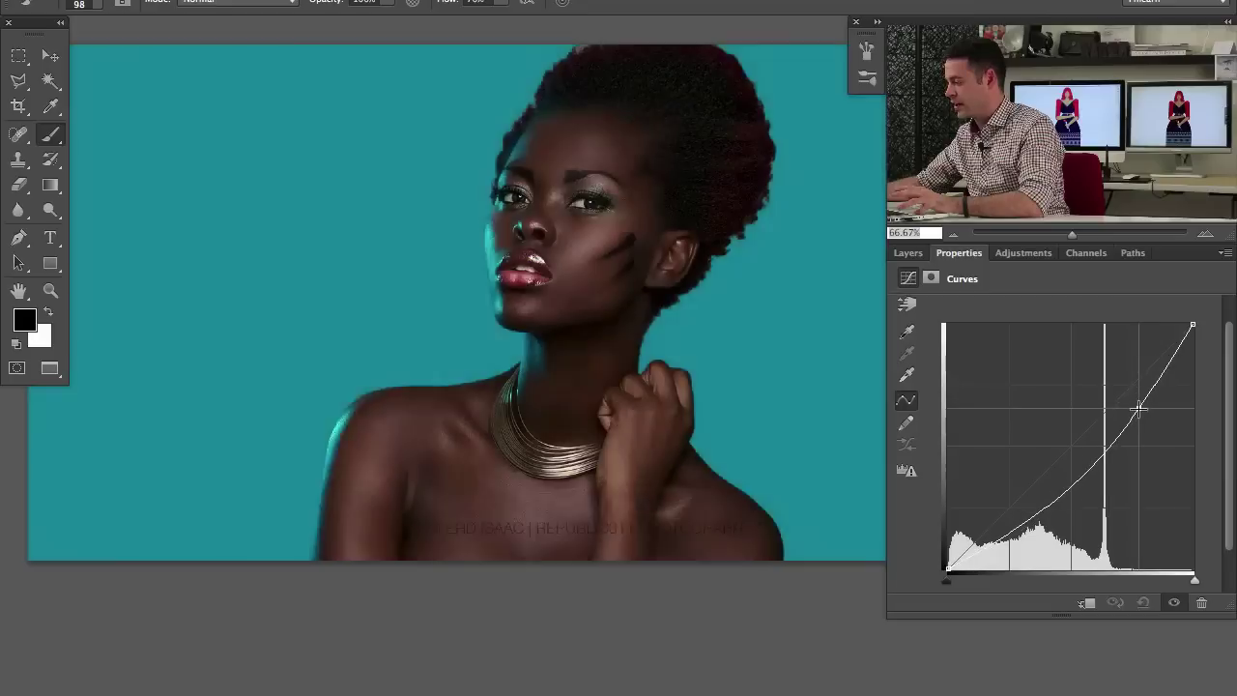
{"action": "left_click", "coordinate": [1069, 483]}
{"action": "key", "text": "ctrl+z"}
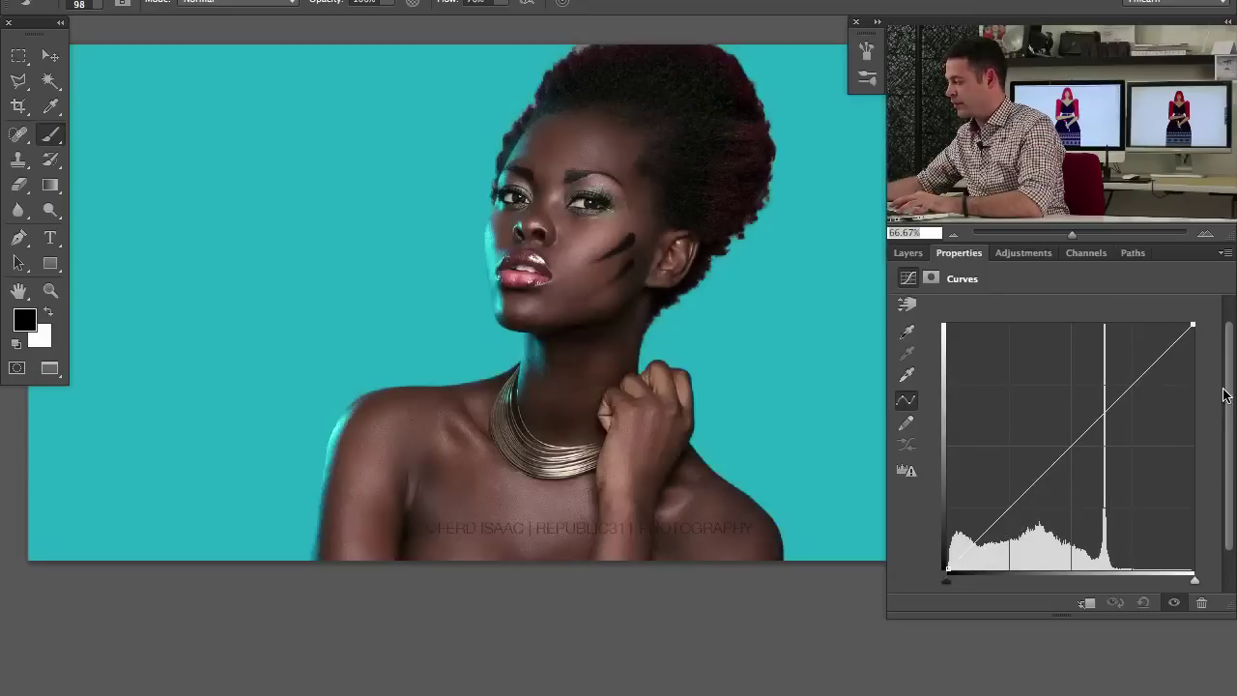
- Lower the a channel curve at the teal background's tone with the on-image adjustment tool
{"action": "scroll", "coordinate": [1223, 395], "scroll_direction": "up", "scroll_amount": 2}
{"action": "left_click", "coordinate": [1034, 332]}
{"action": "left_click", "coordinate": [1037, 346]}
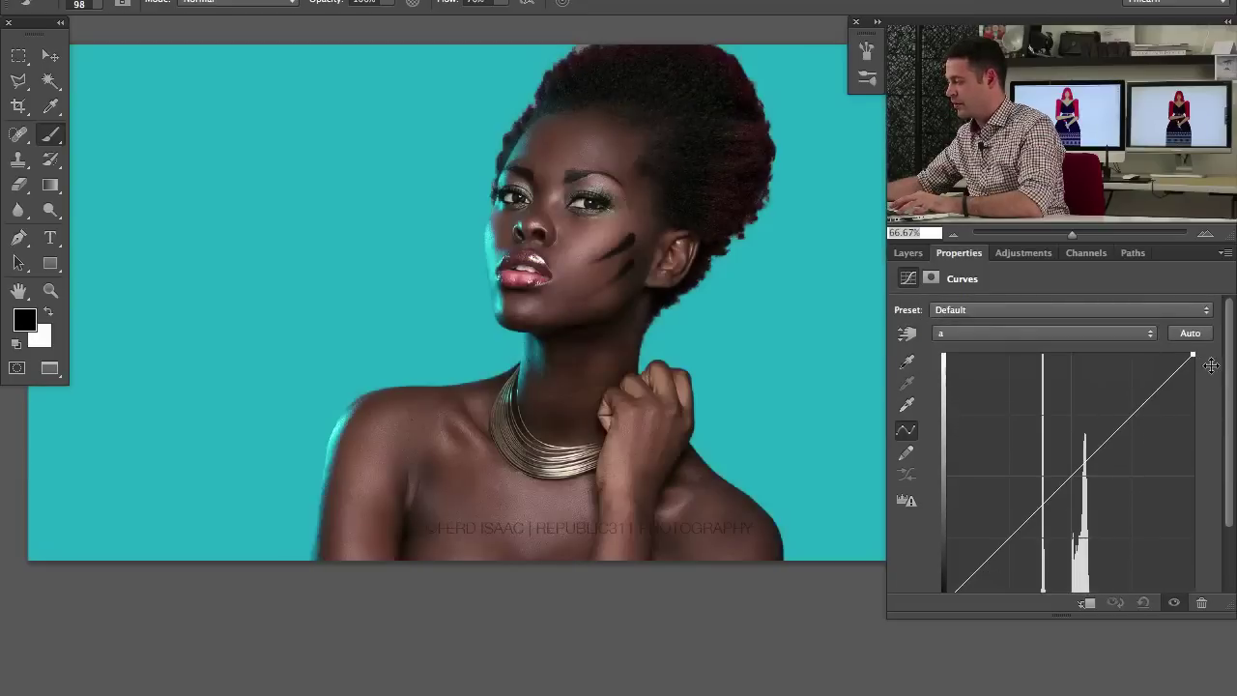
{"action": "scroll", "coordinate": [1228, 360], "scroll_direction": "down", "scroll_amount": 2}
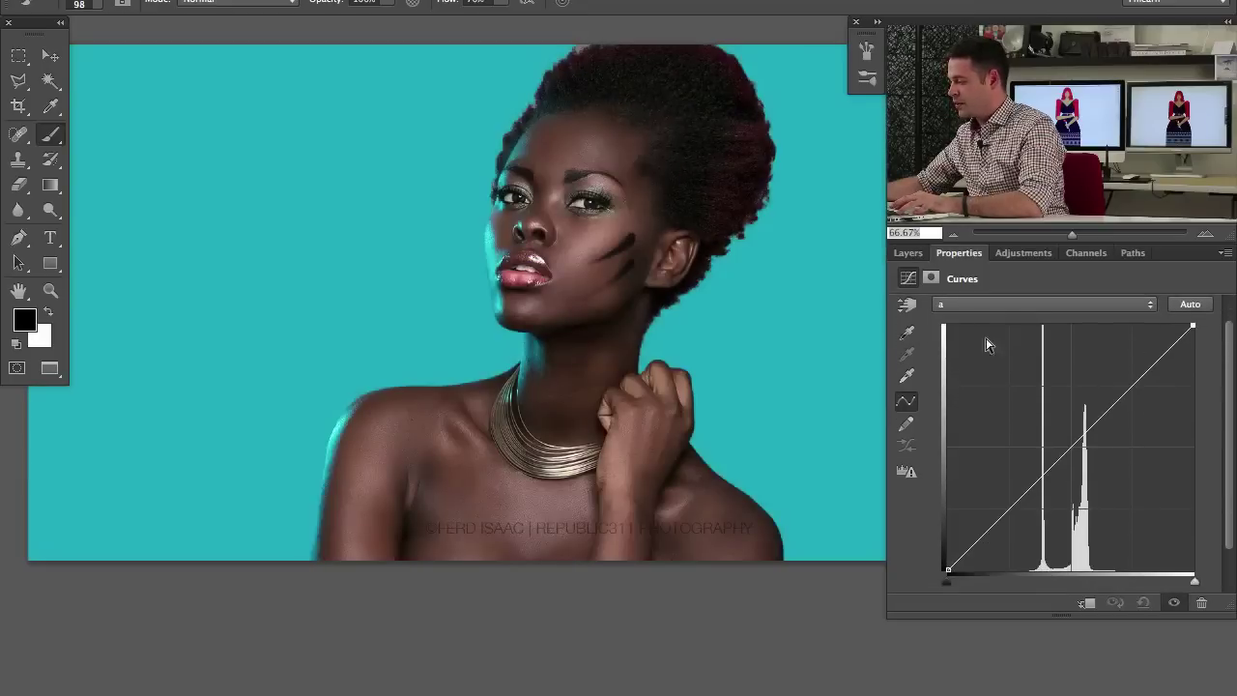
{"action": "left_click", "coordinate": [906, 306]}
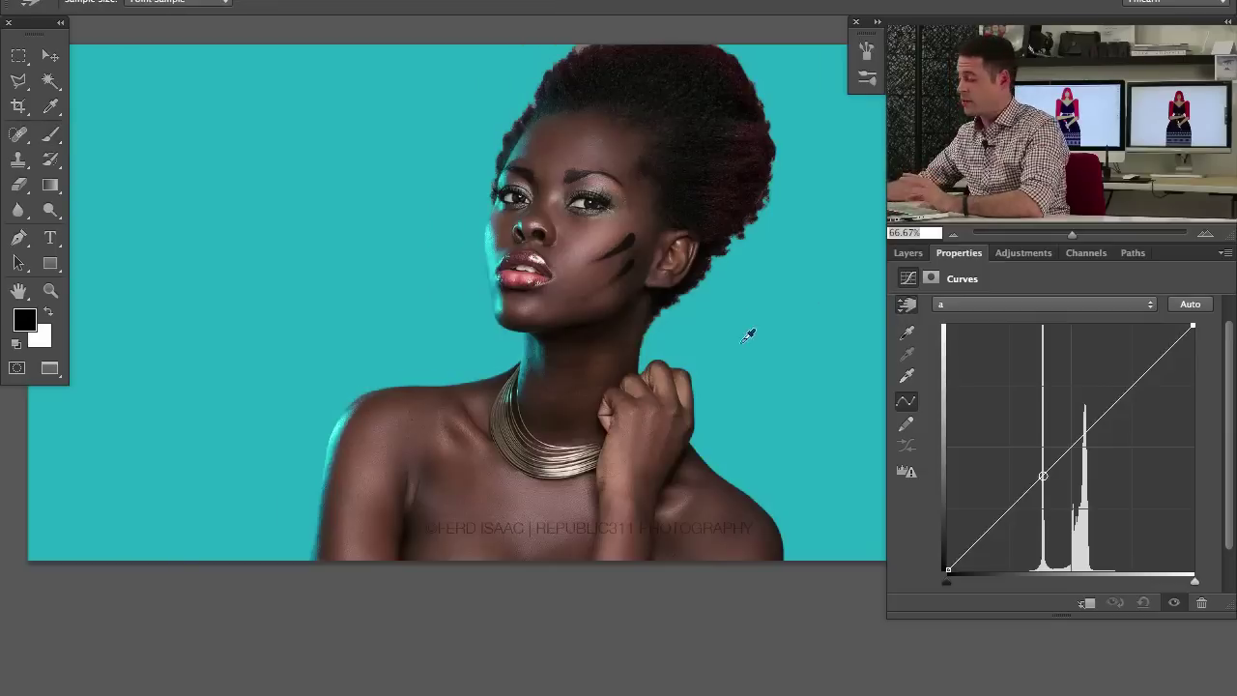
{"action": "left_click_drag", "start_coordinate": [758, 319], "coordinate": [766, 379]}
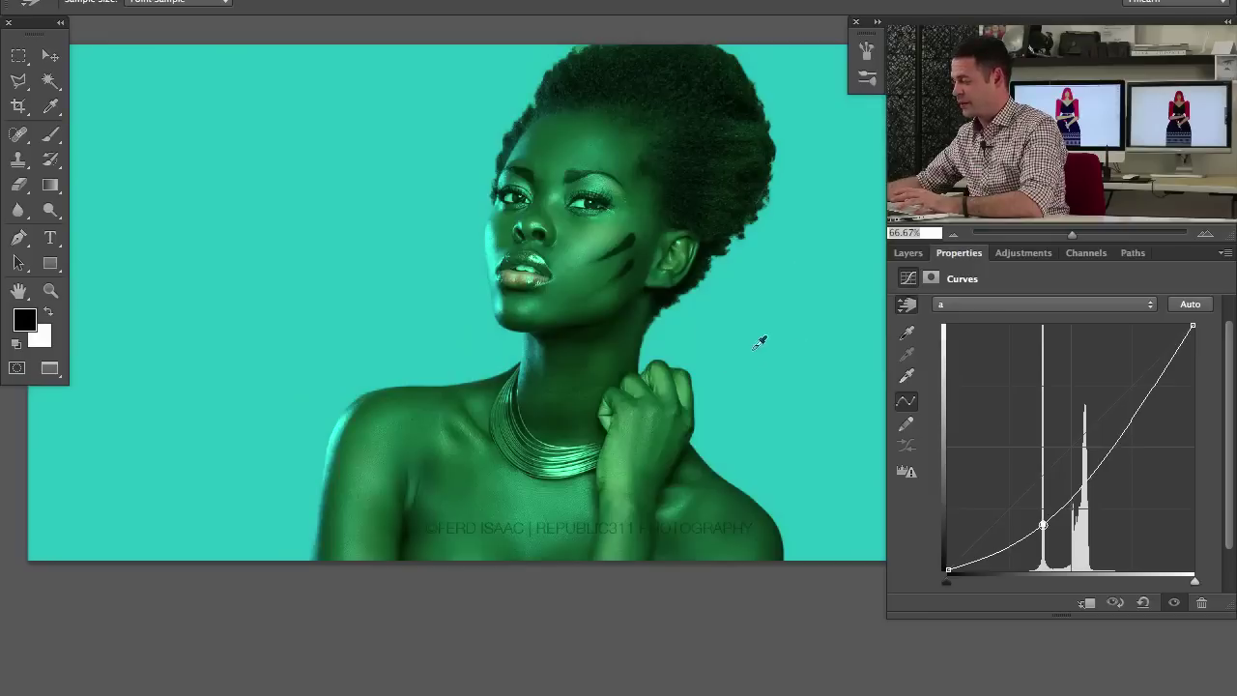
- Raise the a channel curve on the cheek, lower it on the hair, and fine-tune it on the shoulder
{"action": "left_click_drag", "start_coordinate": [604, 235], "coordinate": [605, 193]}
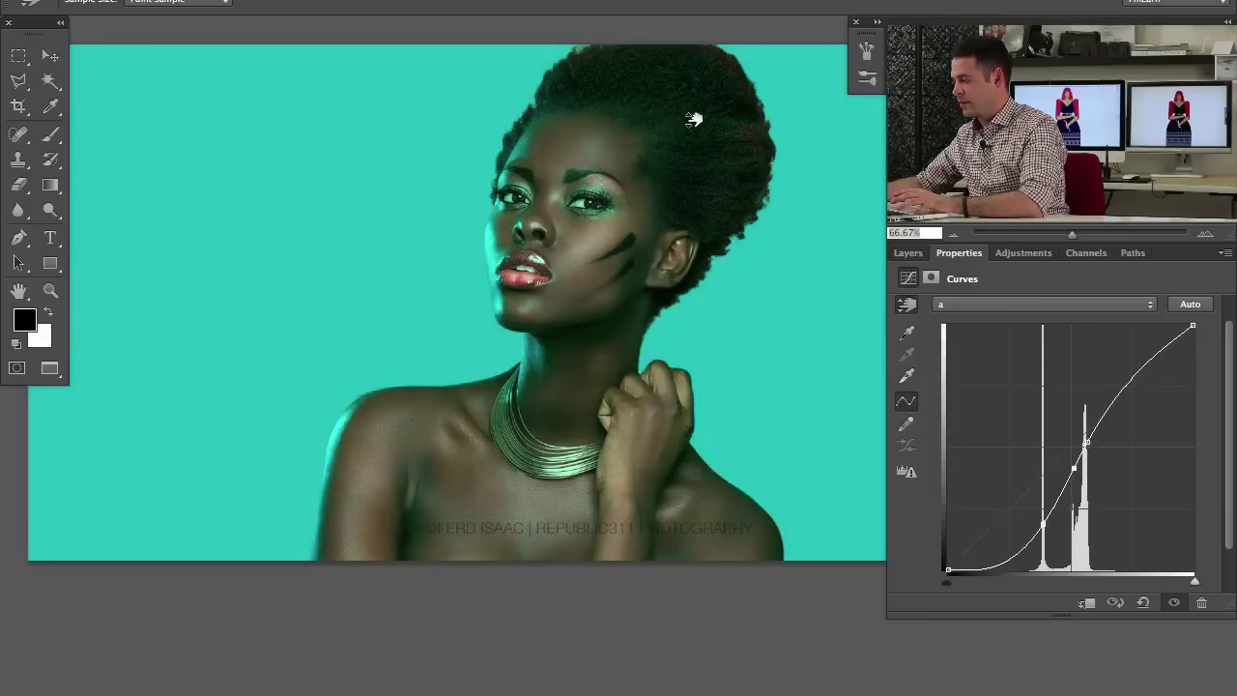
{"action": "left_click_drag", "start_coordinate": [694, 120], "coordinate": [694, 154]}
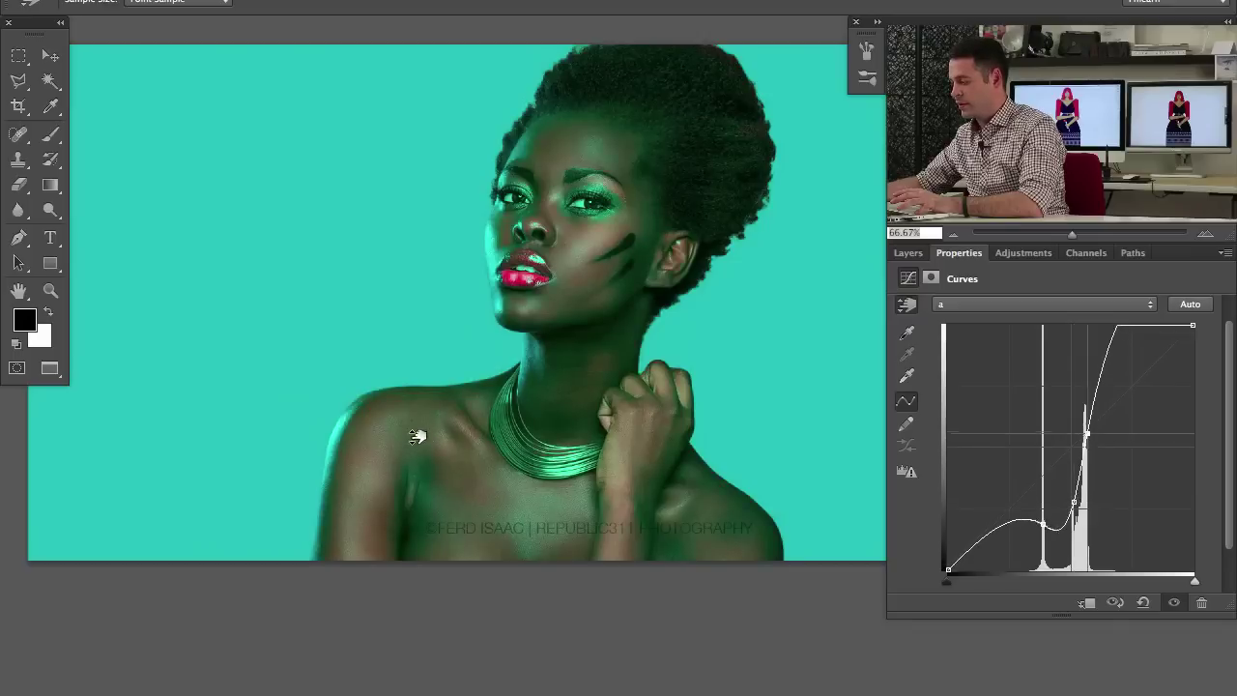
{"action": "left_click_drag", "start_coordinate": [415, 434], "coordinate": [418, 440]}
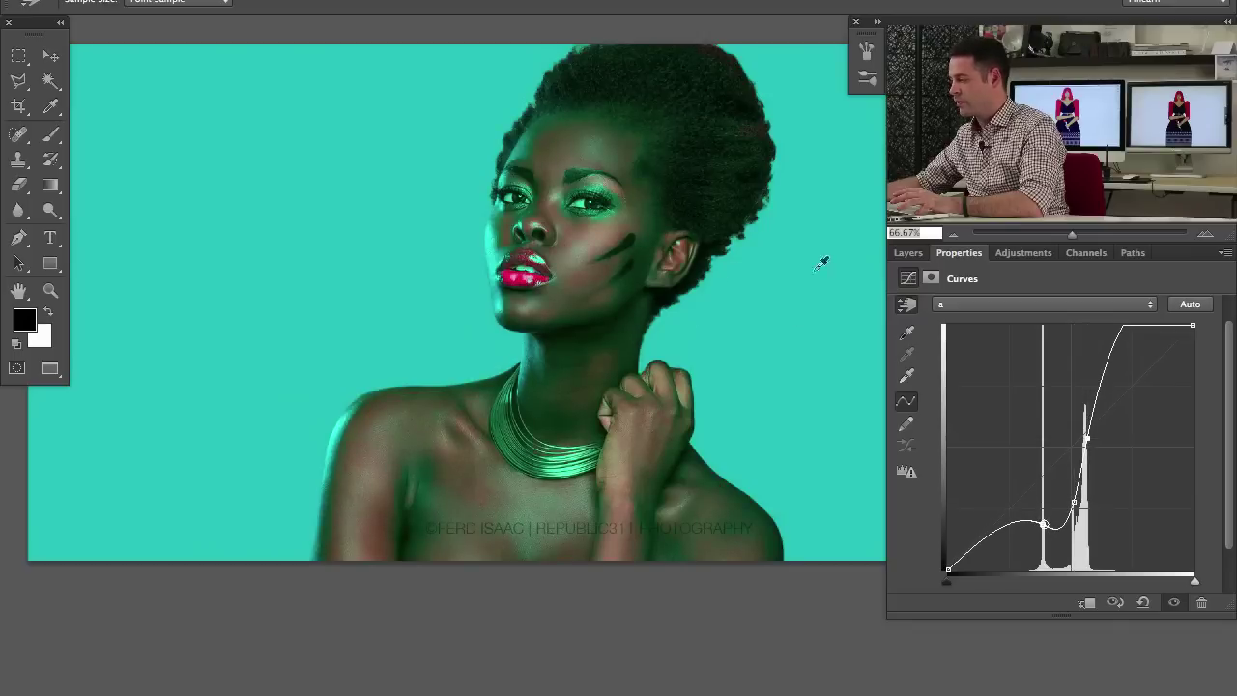
- Adjust the b channel curve from the skin tones with the on-image tool, finishing by raising it on the shoulder
{"action": "left_click", "coordinate": [945, 303]}
{"action": "left_click", "coordinate": [959, 316]}
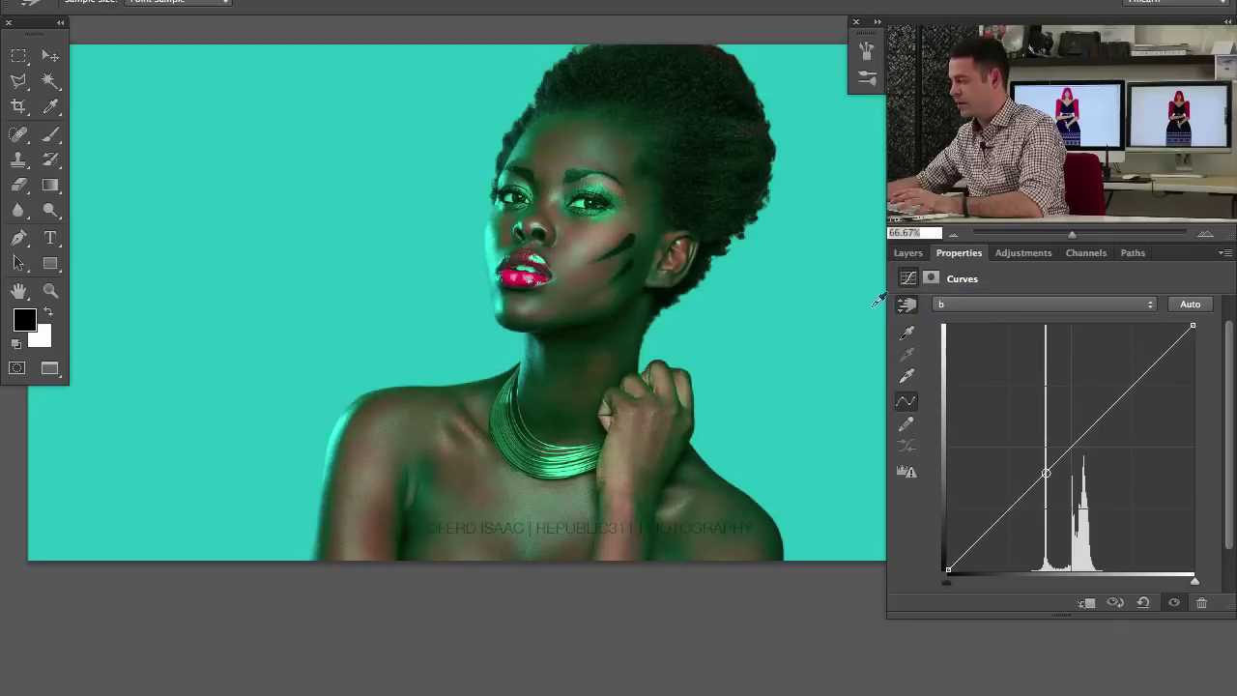
{"action": "left_click_drag", "start_coordinate": [564, 147], "coordinate": [562, 143]}
{"action": "left_click_drag", "start_coordinate": [580, 414], "coordinate": [573, 432]}
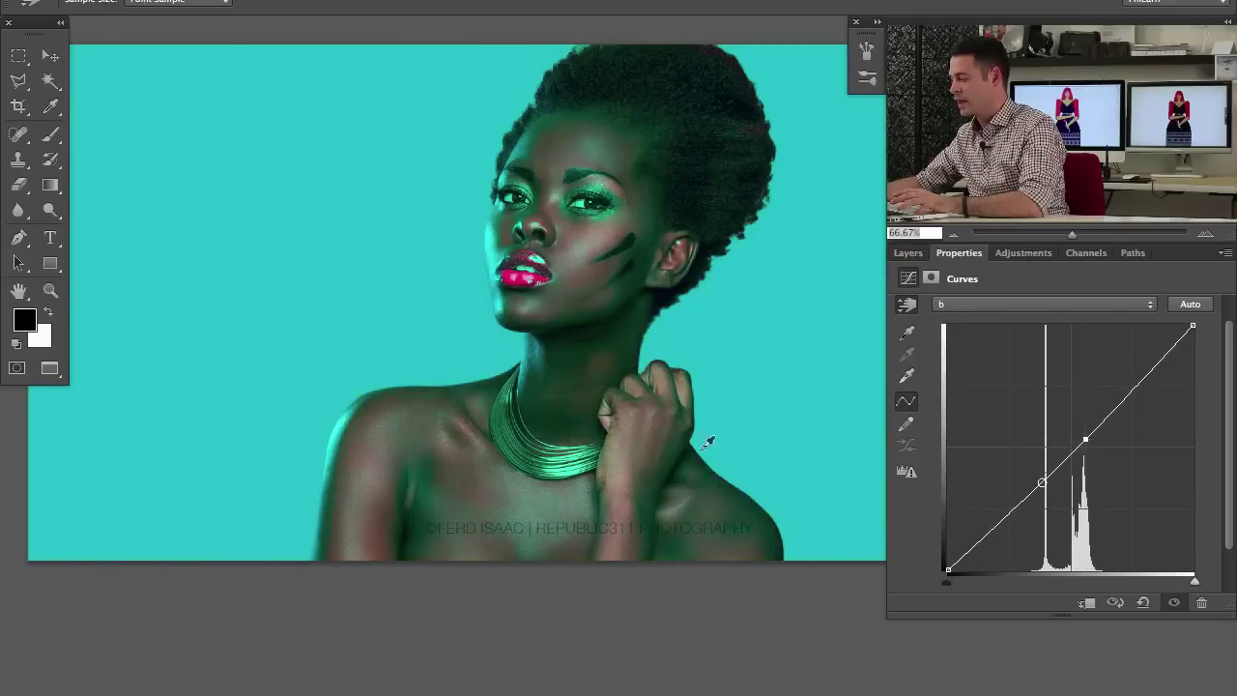
{"action": "left_click_drag", "start_coordinate": [732, 515], "coordinate": [745, 493]}
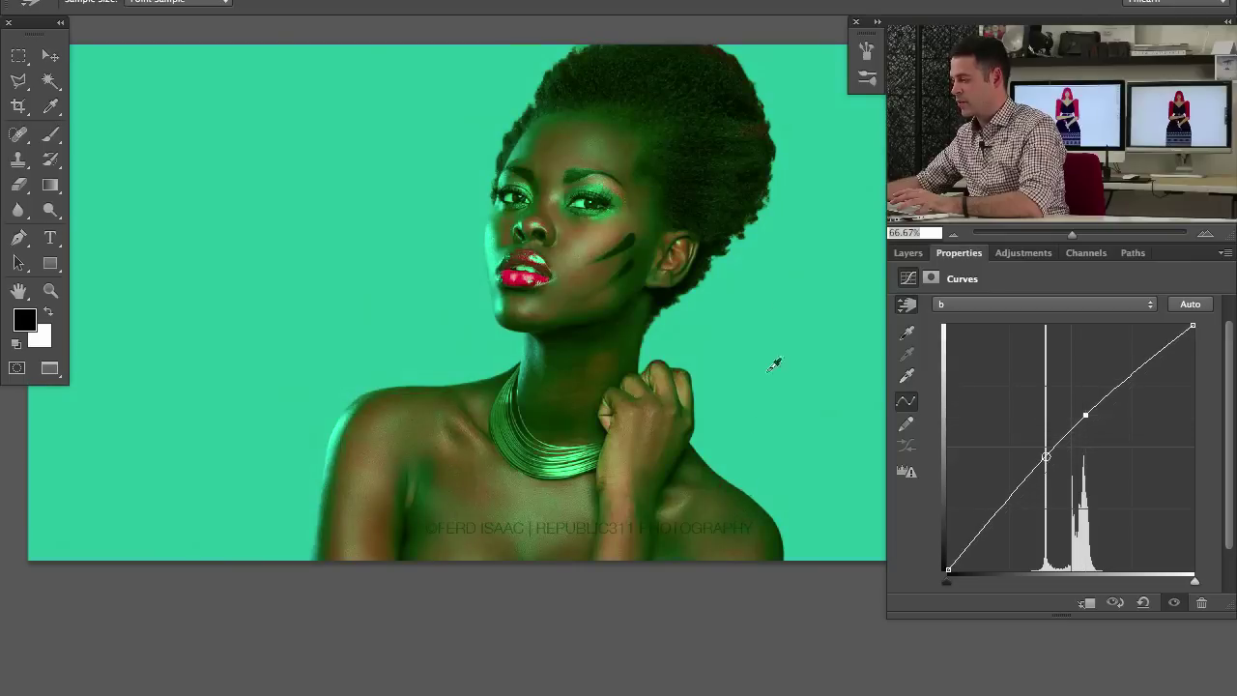
- Lower the b channel curve on the background, the hair and slightly on the cheek with the on-image tool
{"action": "mouse_move", "coordinate": [805, 279]}
{"action": "left_mouse_down"}
{"action": "mouse_move", "coordinate": [810, 320]}
{"action": "mouse_move", "coordinate": [810, 281]}
{"action": "left_mouse_up"}
{"action": "left_click_drag", "start_coordinate": [751, 152], "coordinate": [744, 180]}
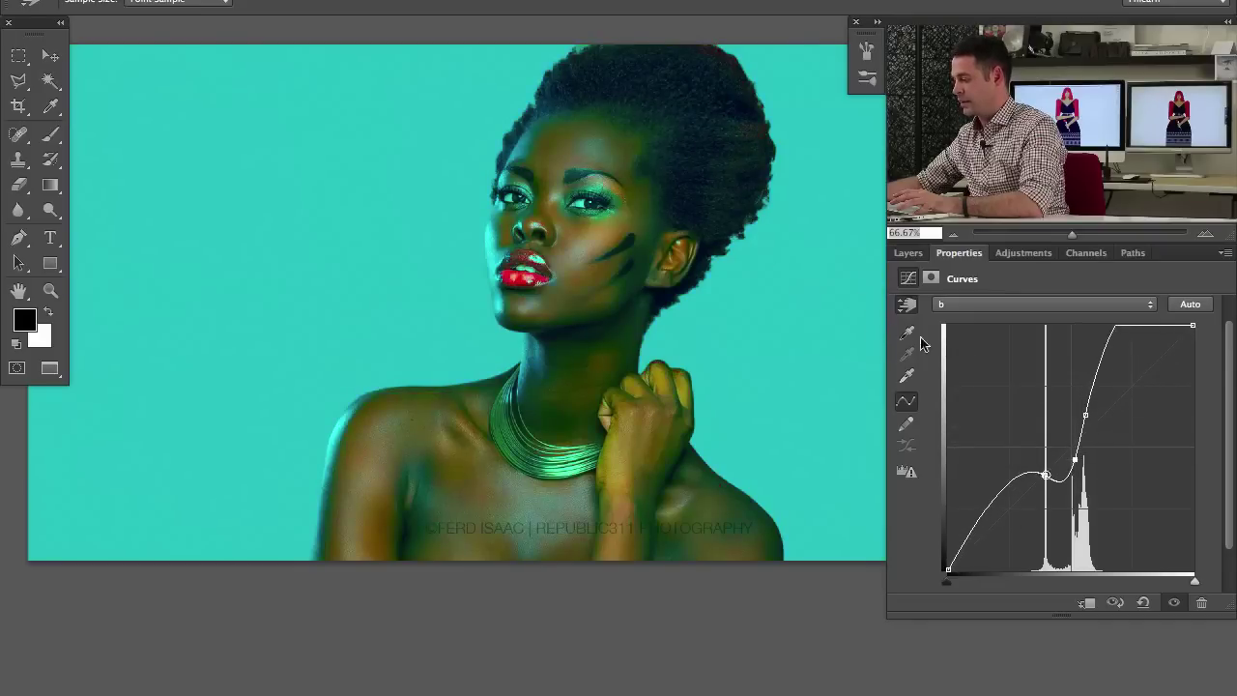
{"action": "left_click_drag", "start_coordinate": [593, 226], "coordinate": [592, 242]}
- Refine the a channel curve by lowering the cheek tone, adding a lip point and raising the shadow tone under the jaw
{"action": "left_click", "coordinate": [935, 305]}
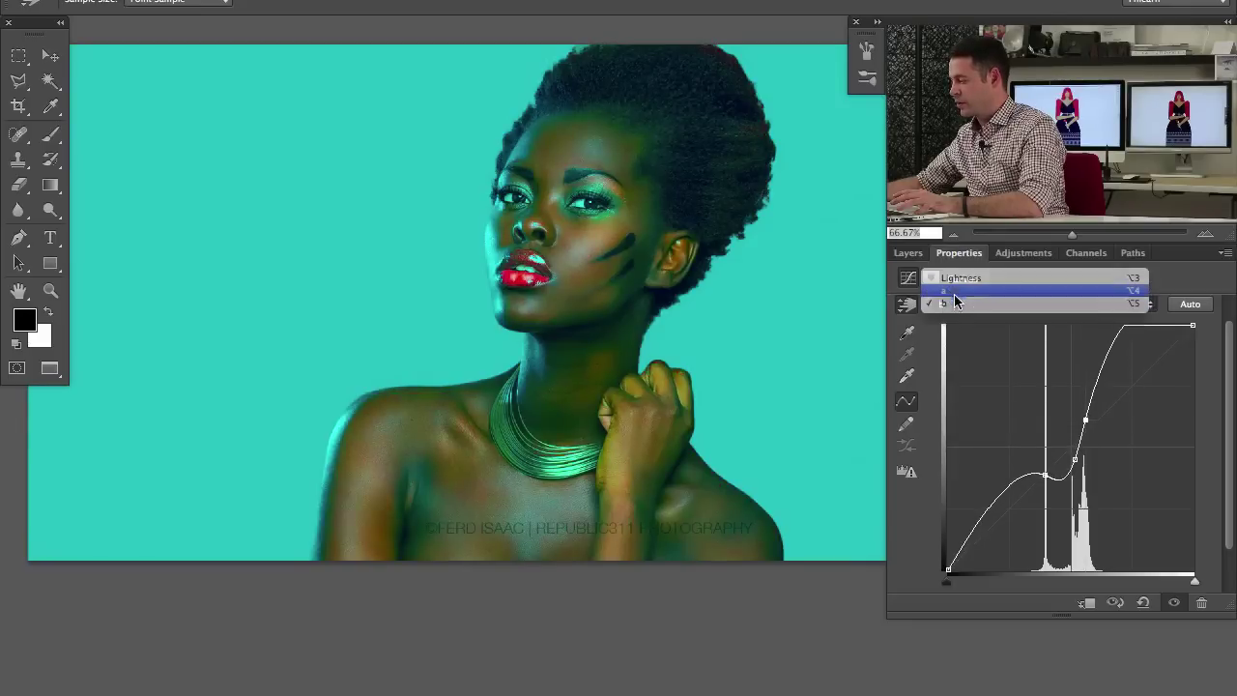
{"action": "left_click", "coordinate": [954, 292]}
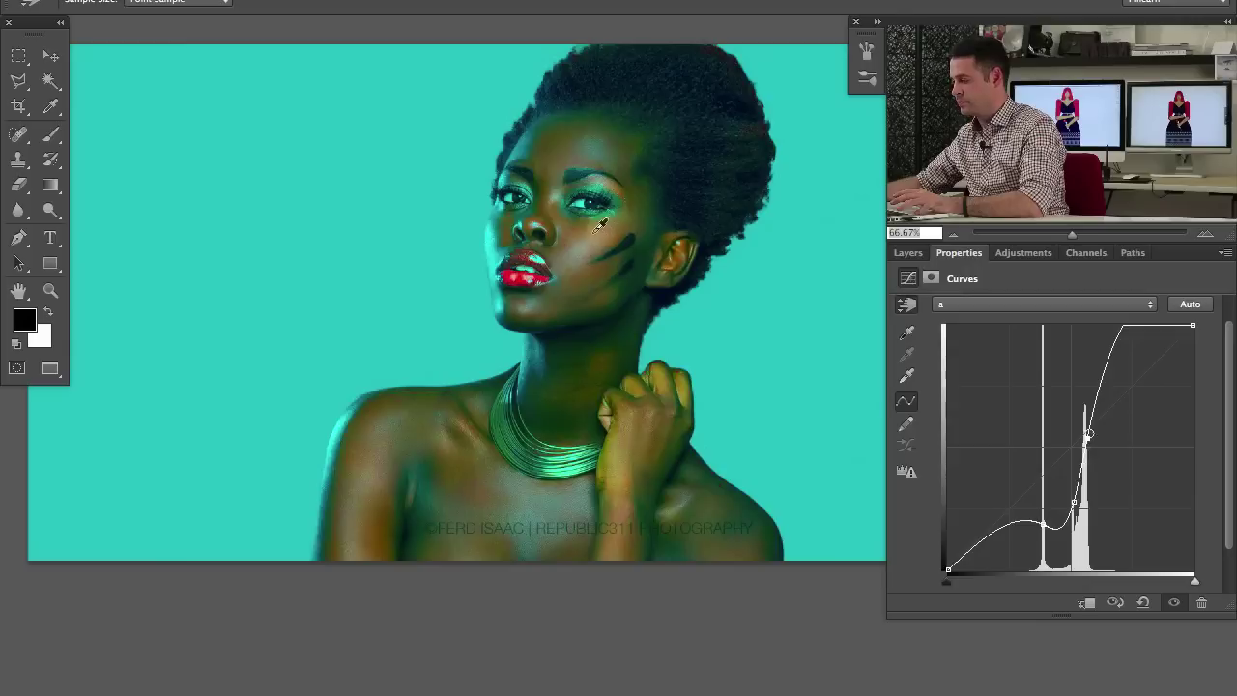
{"action": "left_click_drag", "start_coordinate": [592, 238], "coordinate": [592, 246]}
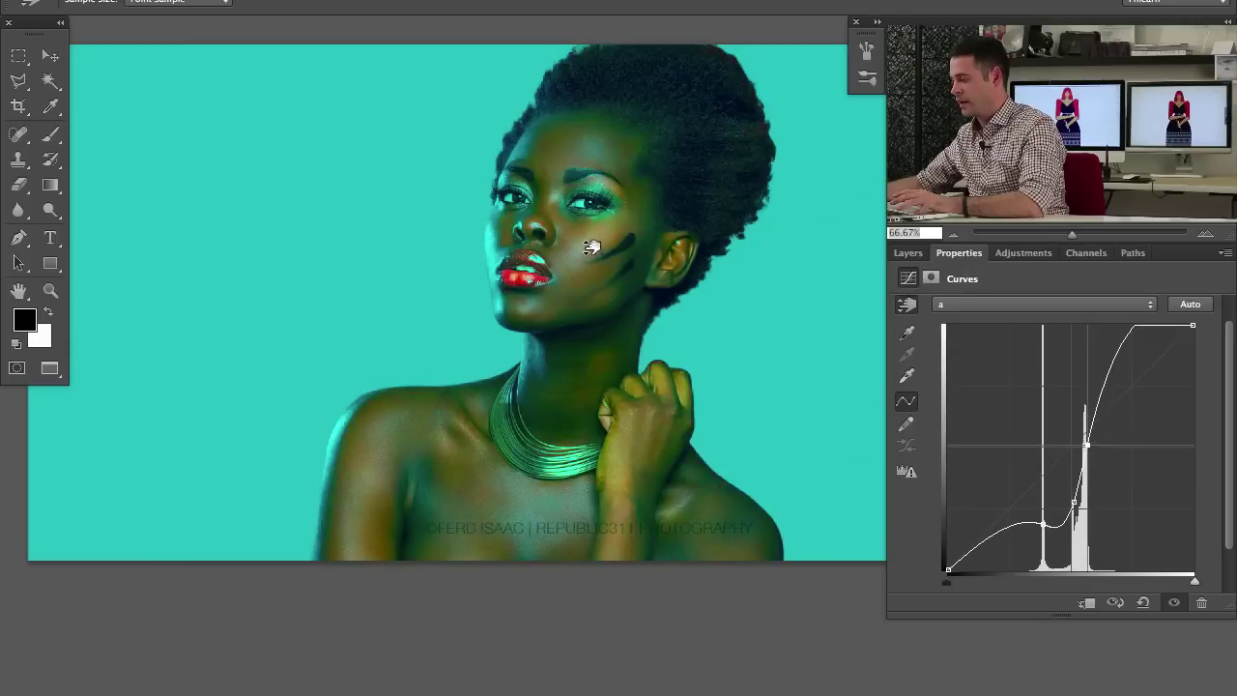
{"action": "mouse_move", "coordinate": [522, 273]}
{"action": "left_mouse_down"}
{"action": "mouse_move", "coordinate": [538, 253]}
{"action": "mouse_move", "coordinate": [537, 286]}
{"action": "mouse_move", "coordinate": [539, 271]}
{"action": "left_mouse_up"}
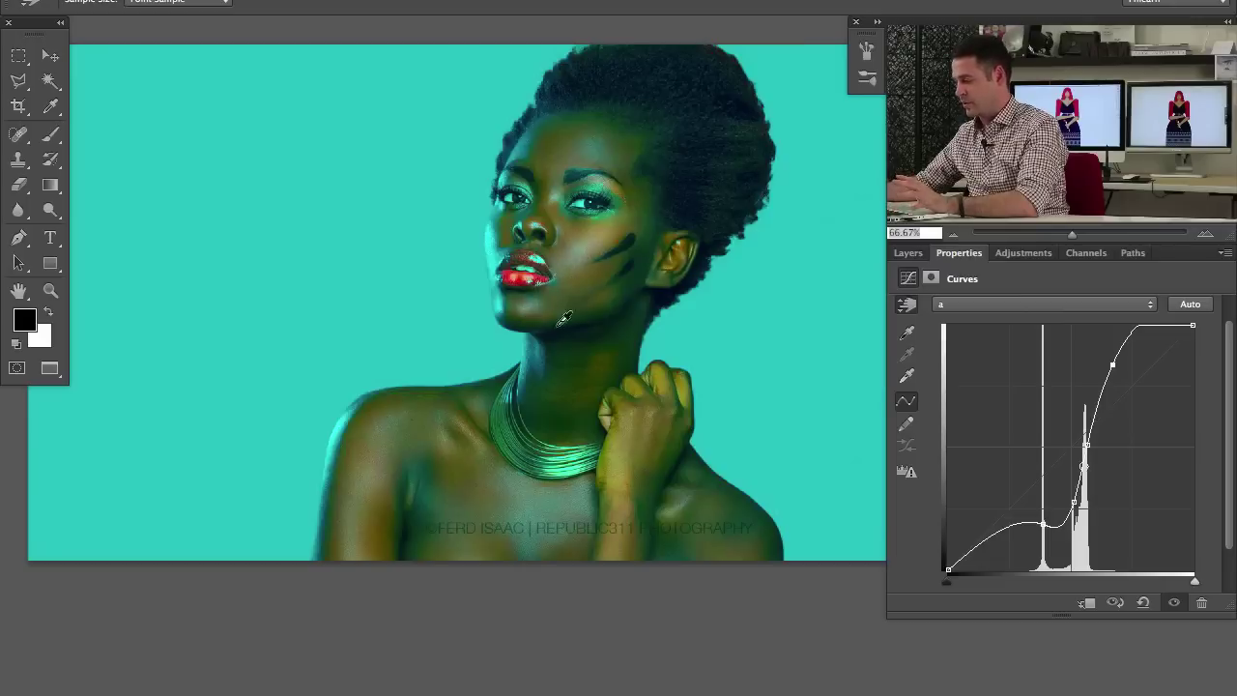
{"action": "left_click_drag", "start_coordinate": [585, 326], "coordinate": [597, 301]}
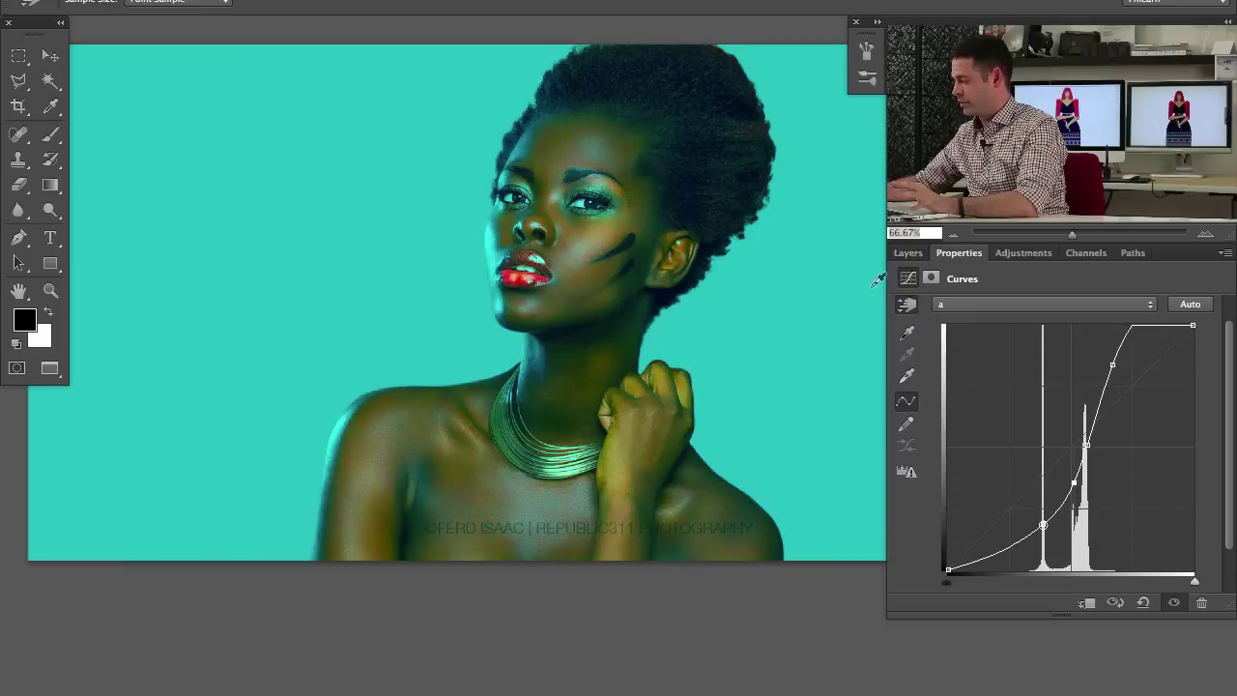
- Compare the portrait with and without the Curves 3 color effect by toggling the layer's visibility
{"action": "left_click", "coordinate": [909, 254]}
{"action": "left_click", "coordinate": [902, 358]}
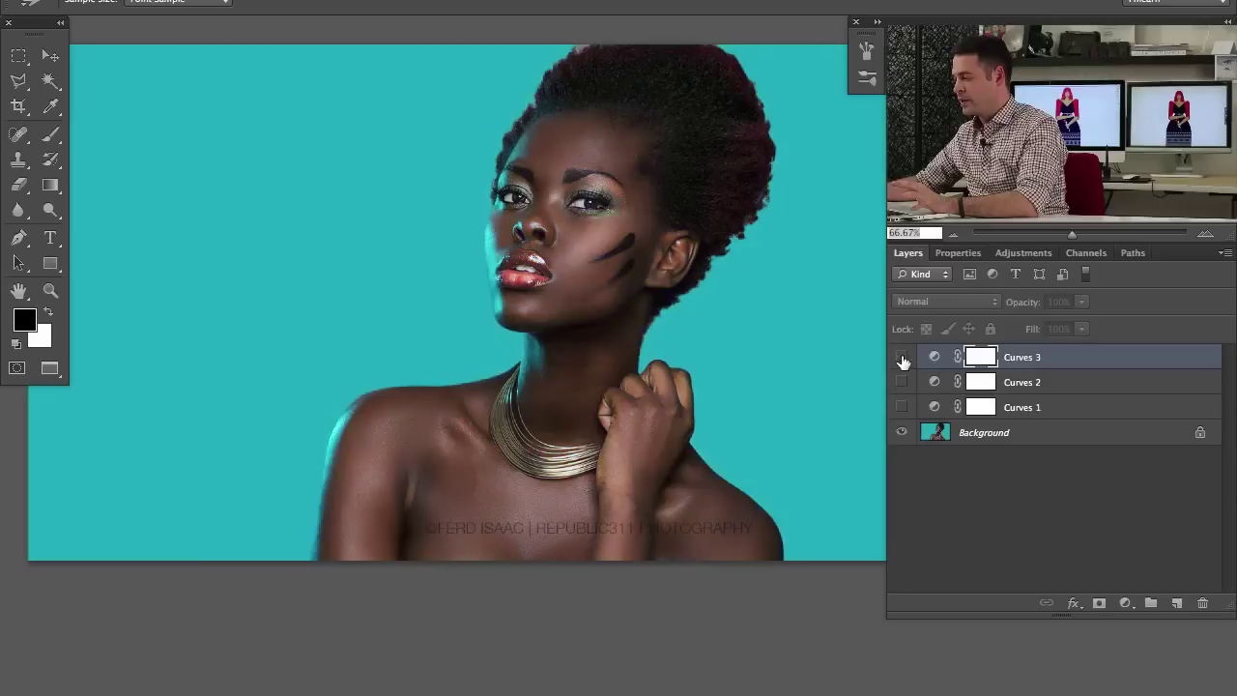
{"action": "left_click", "coordinate": [902, 357]}
{"action": "left_click", "coordinate": [902, 359]}
{"action": "left_click", "coordinate": [904, 361]}
{"action": "left_click", "coordinate": [903, 360]}
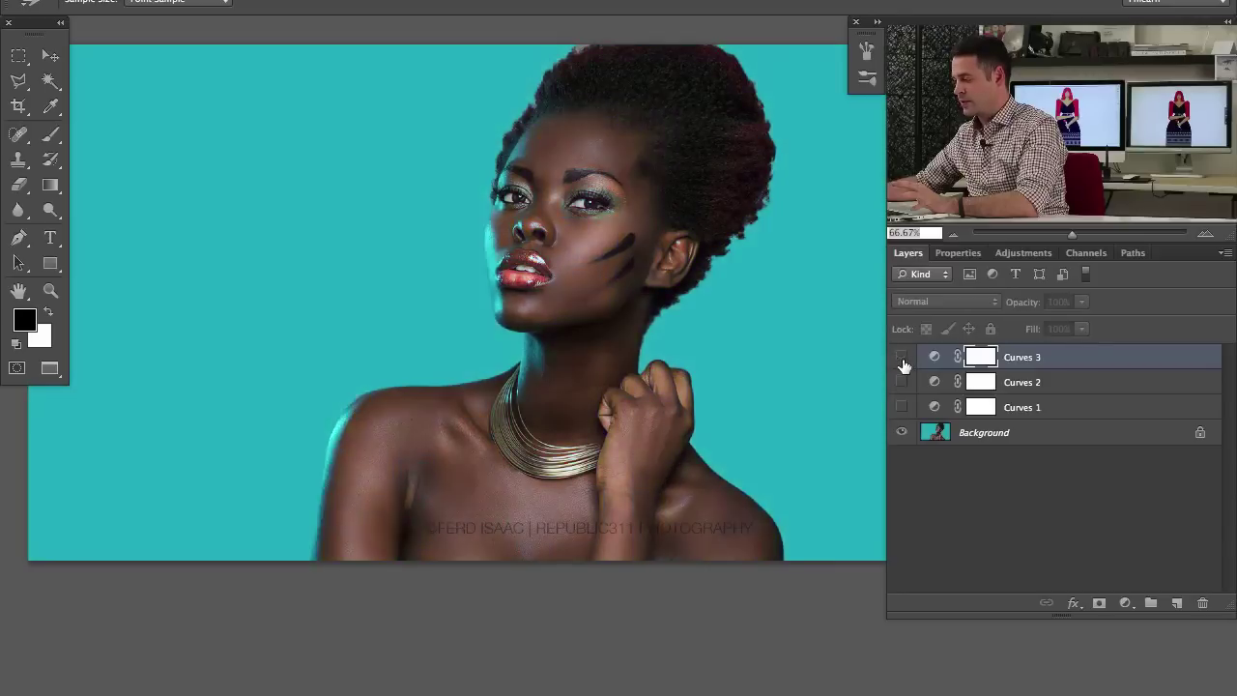
{"action": "left_click", "coordinate": [903, 360]}
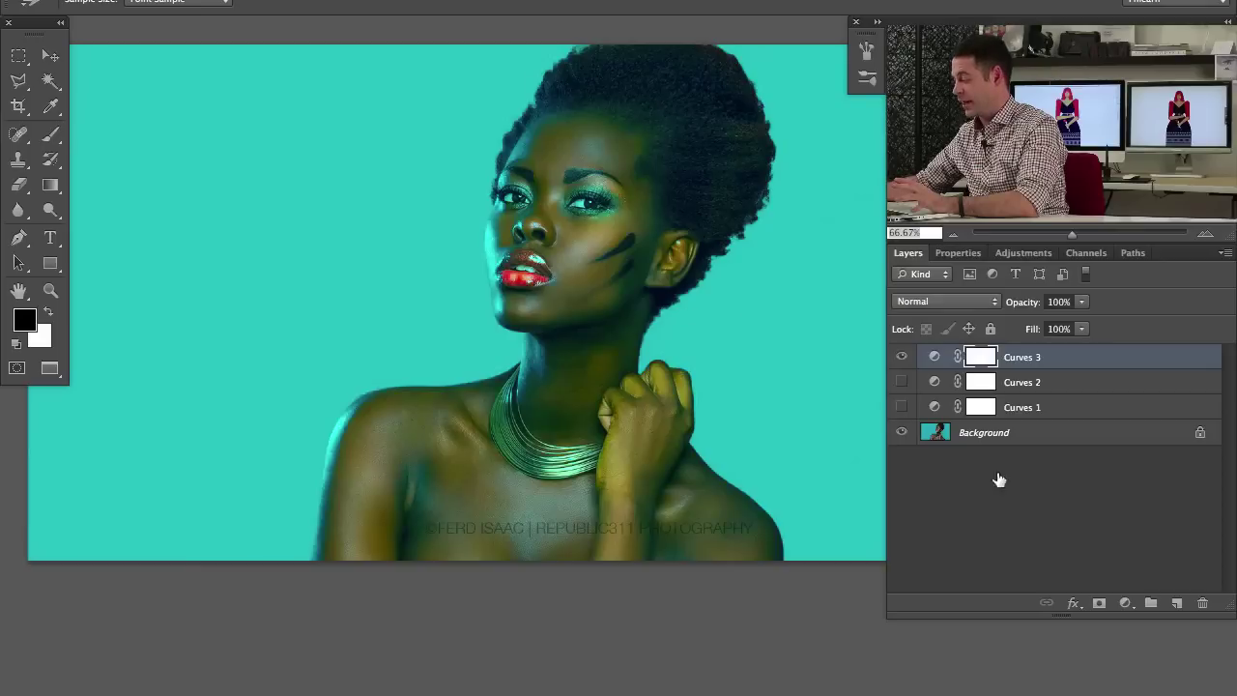
- Add another Curves adjustment layer and slightly lower its b channel curve at the cheek tone with the on-image tool
{"action": "left_click", "coordinate": [1125, 603]}
{"action": "left_click", "coordinate": [1128, 690]}
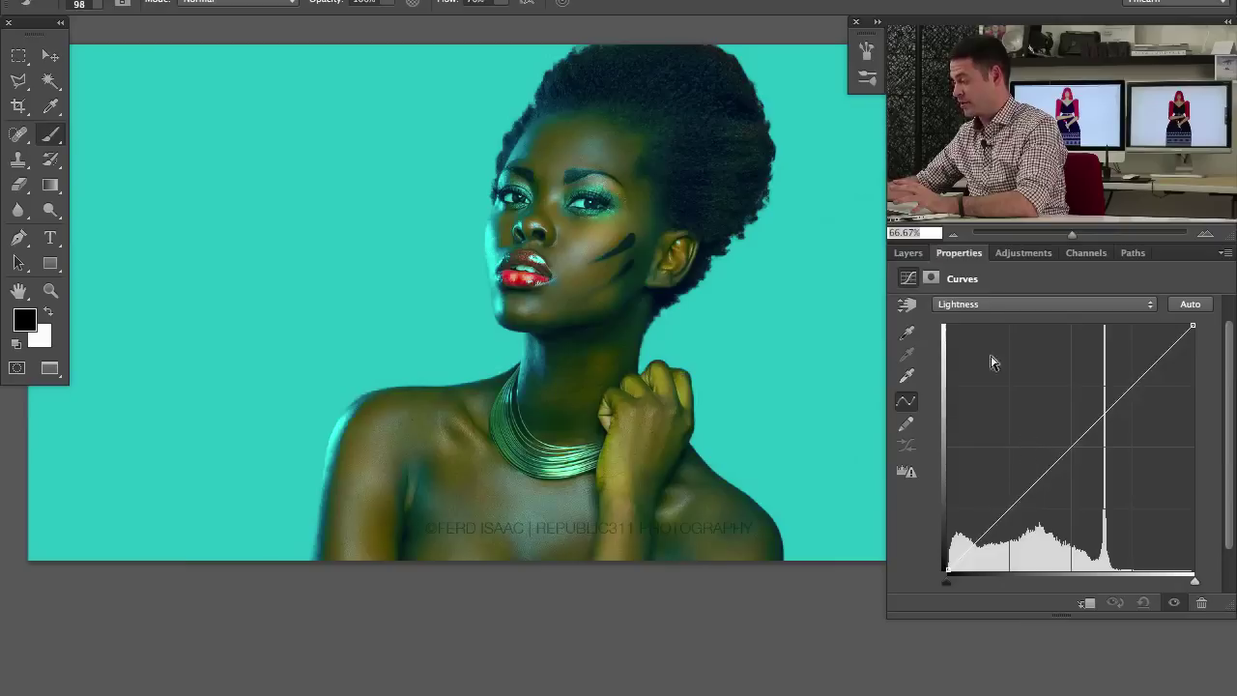
{"action": "left_click", "coordinate": [988, 305]}
{"action": "left_click", "coordinate": [985, 320]}
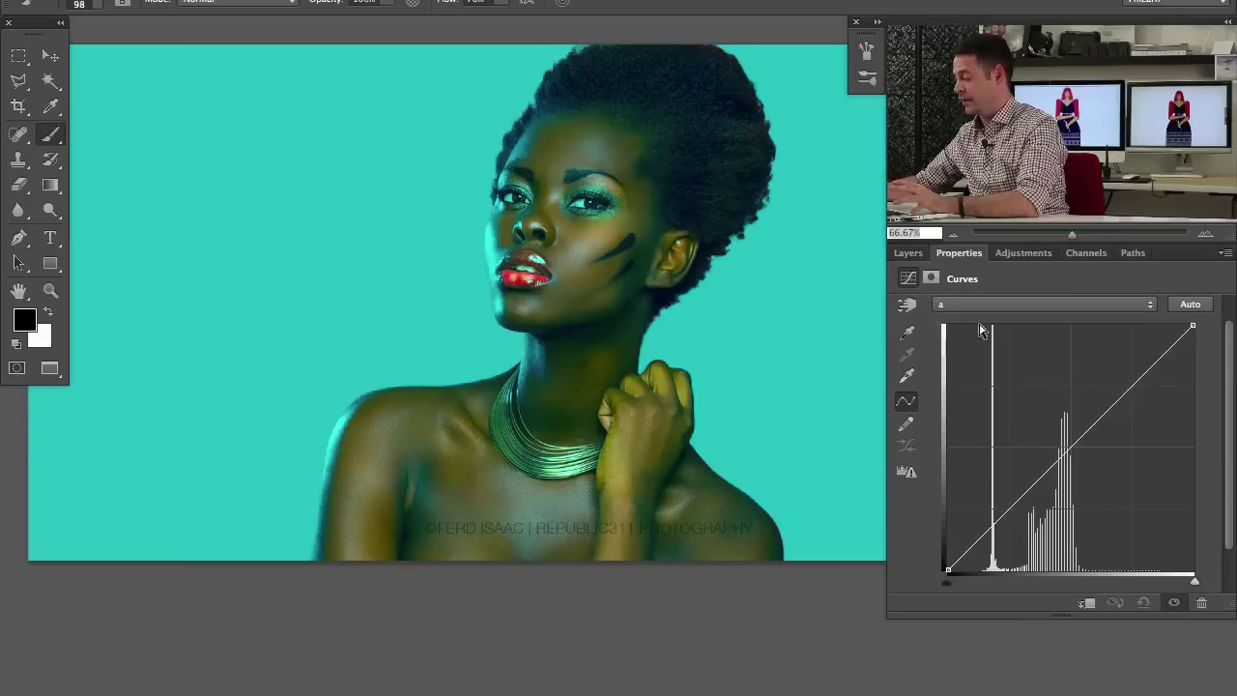
{"action": "left_click", "coordinate": [988, 306]}
{"action": "left_click", "coordinate": [1002, 335]}
{"action": "left_click", "coordinate": [908, 306]}
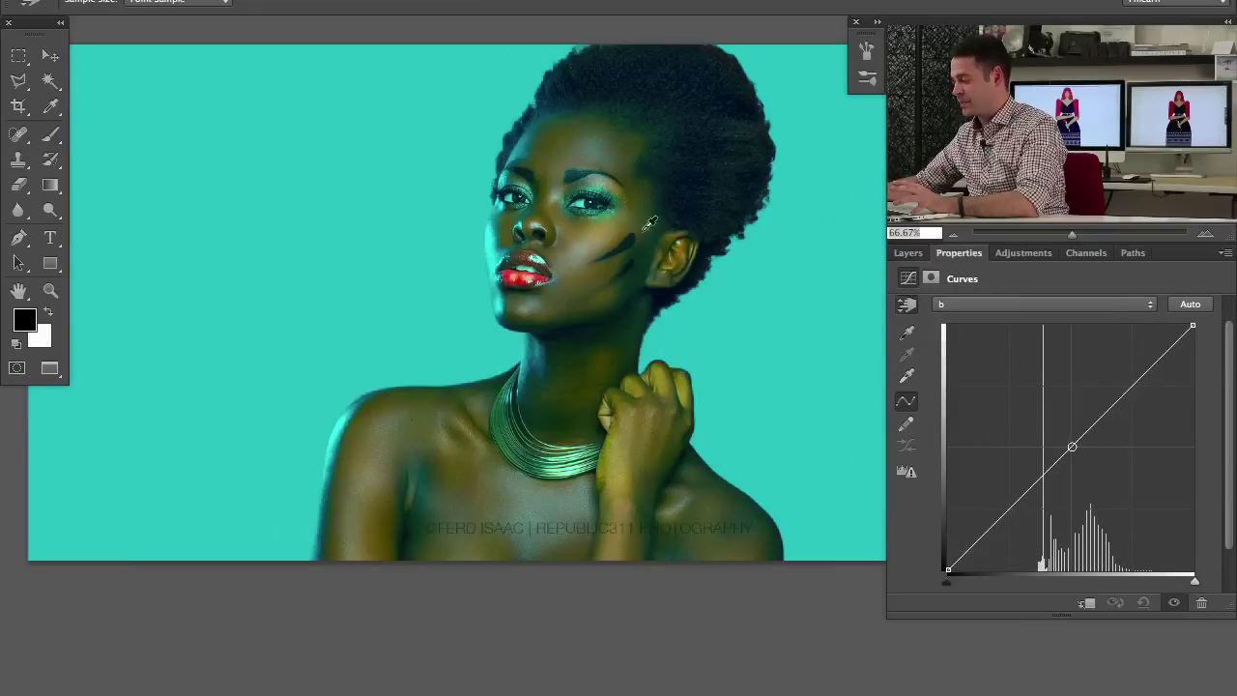
{"action": "left_click_drag", "start_coordinate": [598, 236], "coordinate": [602, 248]}
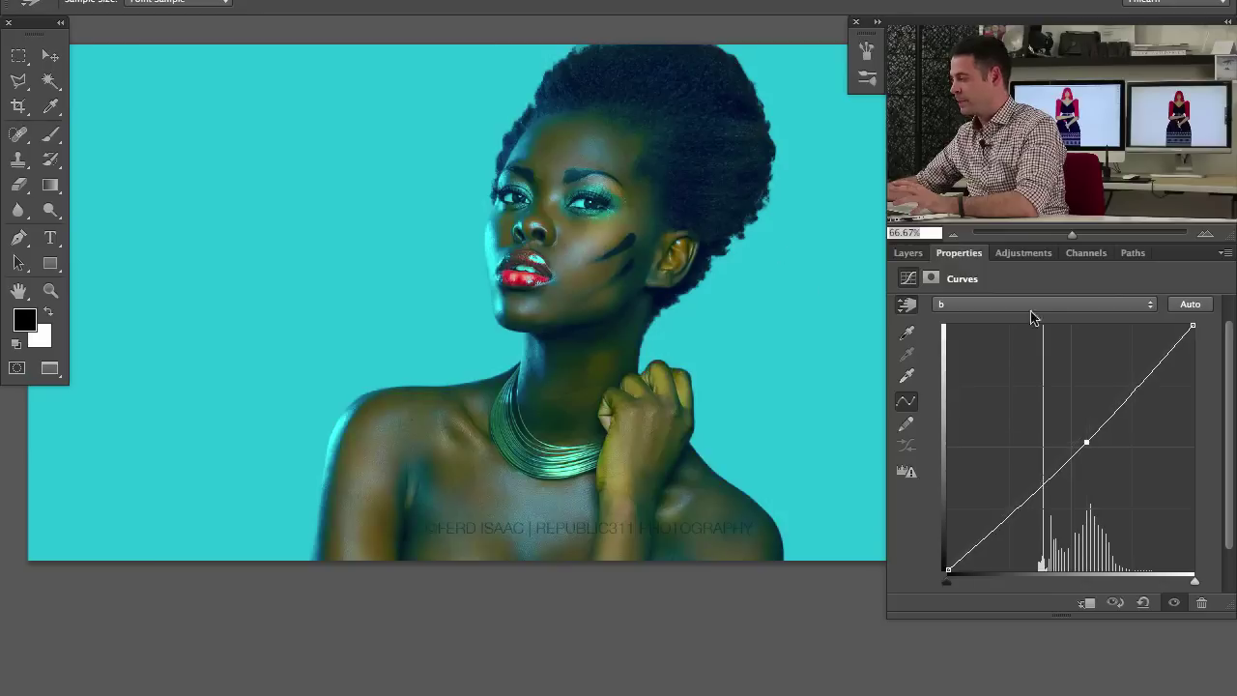
- Compare the original portrait with the combined Curves 3 and Curves 4 effect by hiding and showing both layers
{"action": "left_click", "coordinate": [909, 252]}
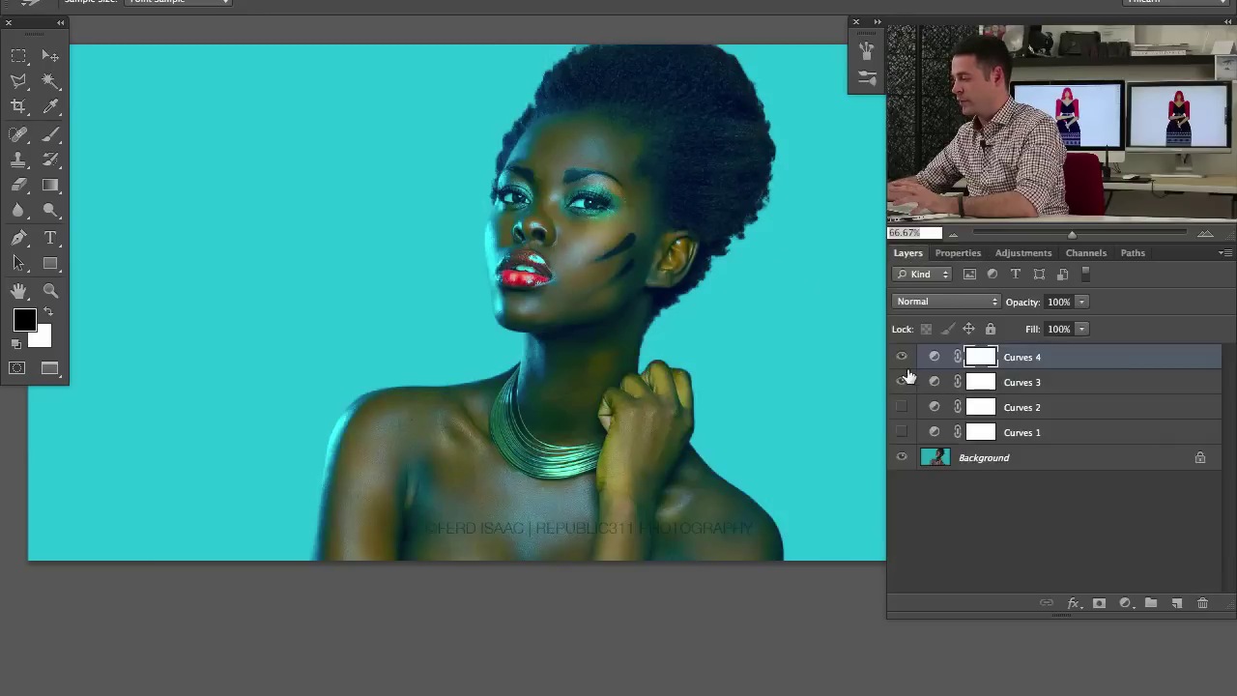
{"action": "left_click", "coordinate": [901, 358]}
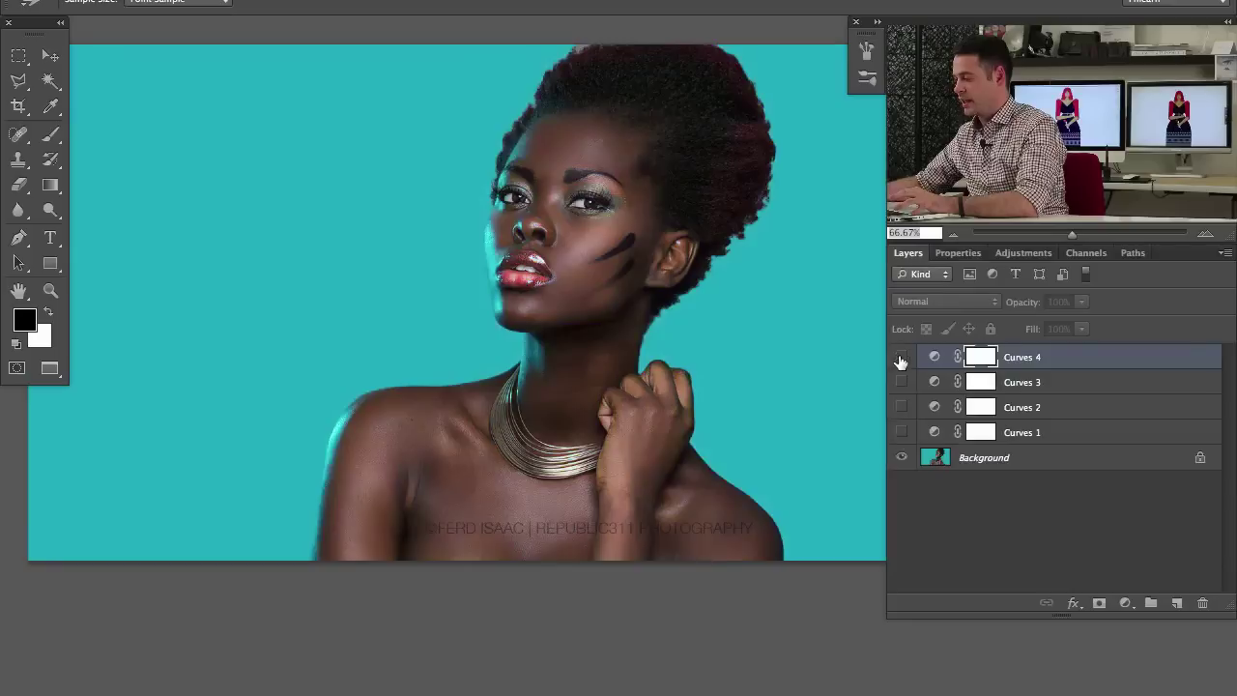
{"action": "left_click", "coordinate": [901, 358]}
{"action": "left_click", "coordinate": [901, 382]}
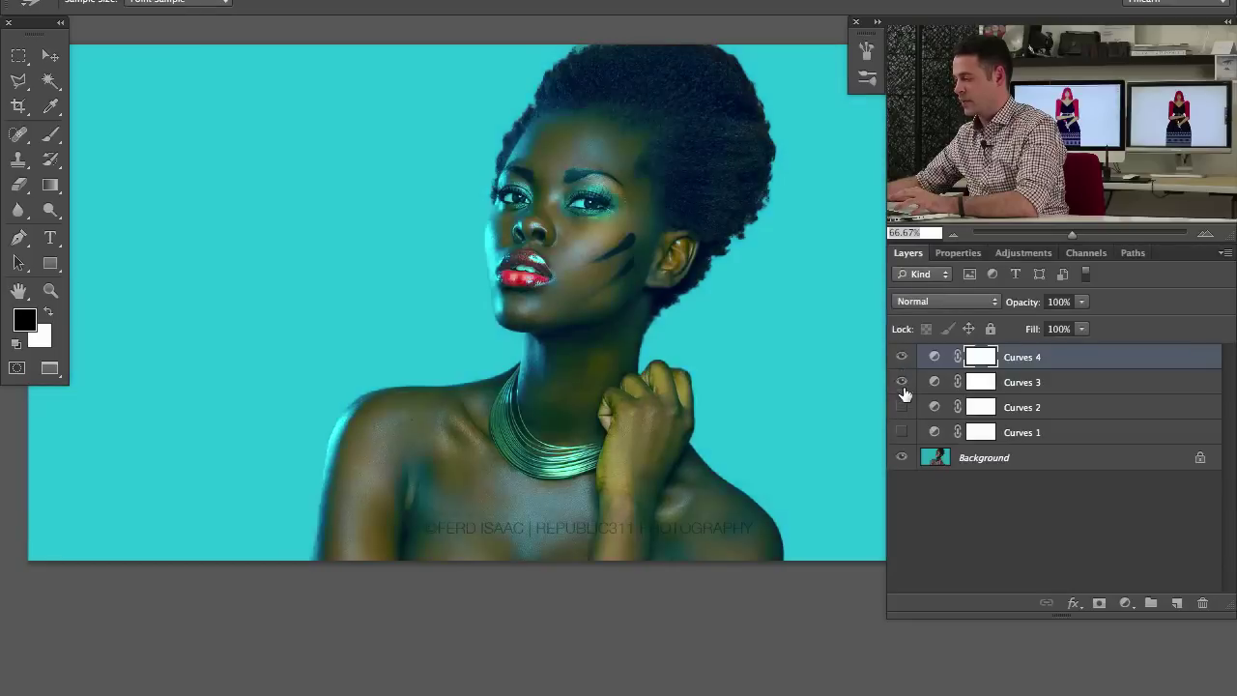
- Toggle Curves 2 to compare its effect beneath Curves 3 and Curves 4, leaving it shown
{"action": "left_click", "coordinate": [901, 407]}
{"action": "left_click", "coordinate": [901, 407]}
{"action": "left_click", "coordinate": [901, 407]}
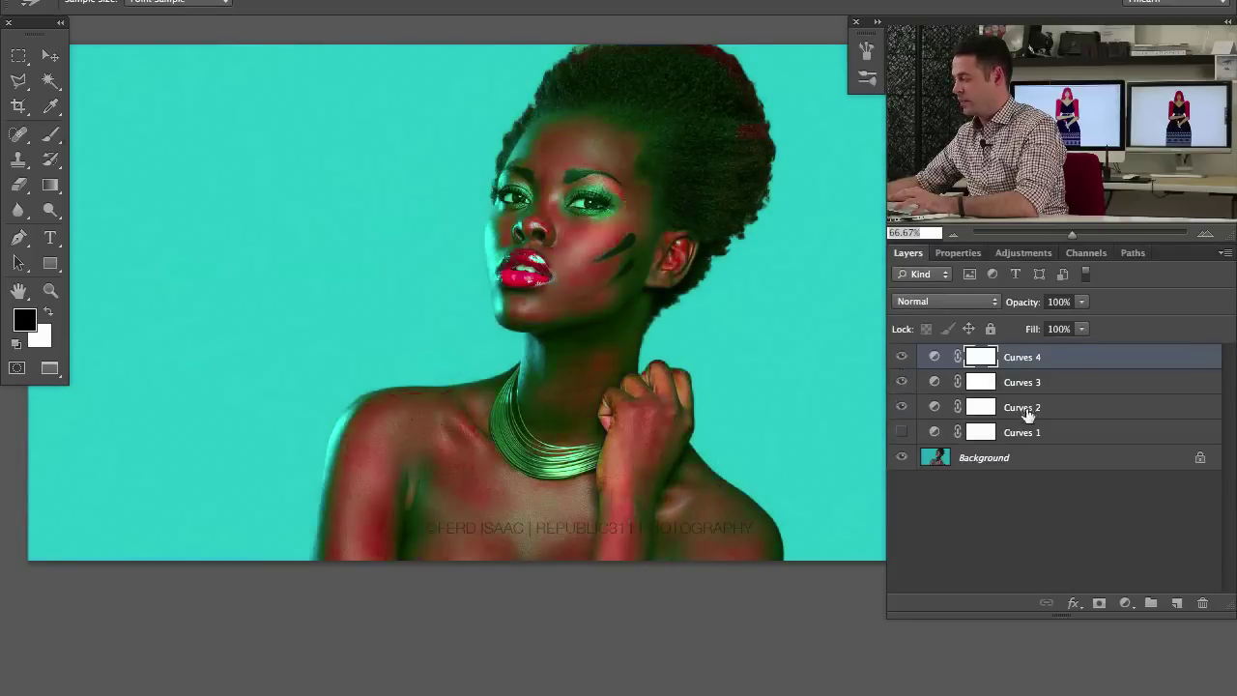
- Lower the Curves 2 layer's opacity to 30% and show the hidden Curves 1 layer
{"action": "left_click", "coordinate": [1025, 411]}
{"action": "key", "text": "b"}
{"action": "left_click_drag", "start_coordinate": [1028, 303], "coordinate": [990, 307]}
{"action": "left_click", "coordinate": [902, 432]}
{"action": "left_click", "coordinate": [902, 432]}
{"action": "left_click", "coordinate": [902, 432]}
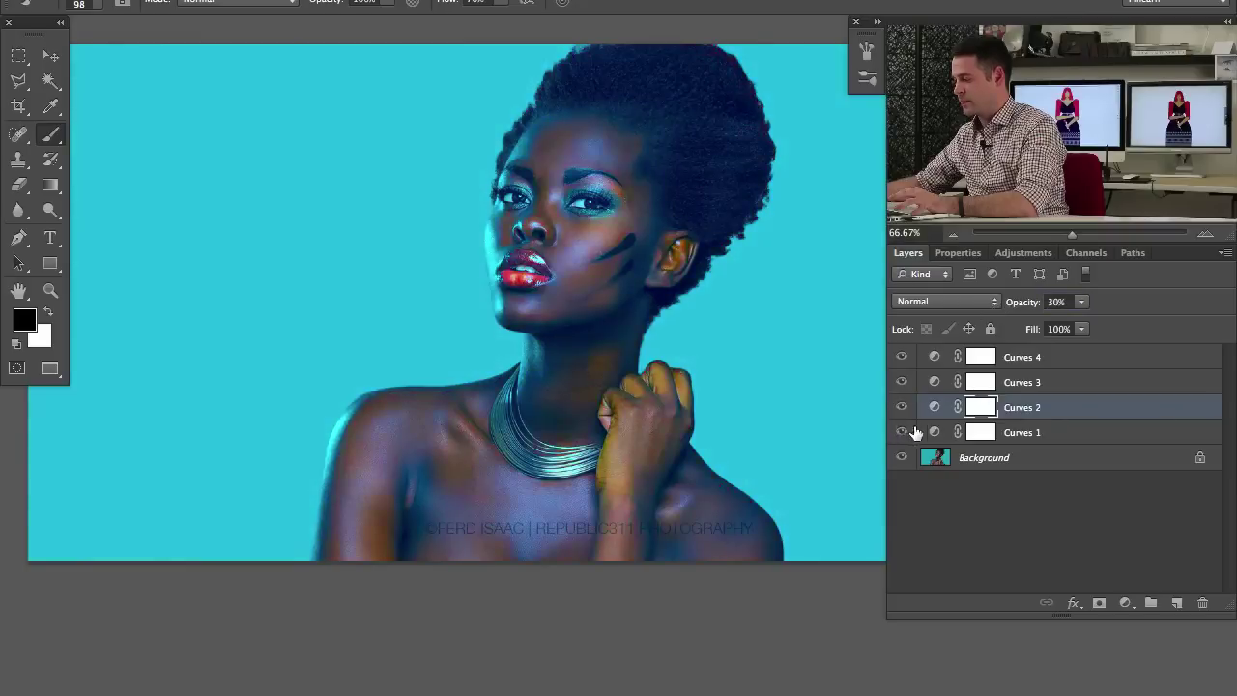
- Set the Curves 1 layer's opacity to 36% and return to the standard screen mode with floating document windows
{"action": "left_click", "coordinate": [1020, 432]}
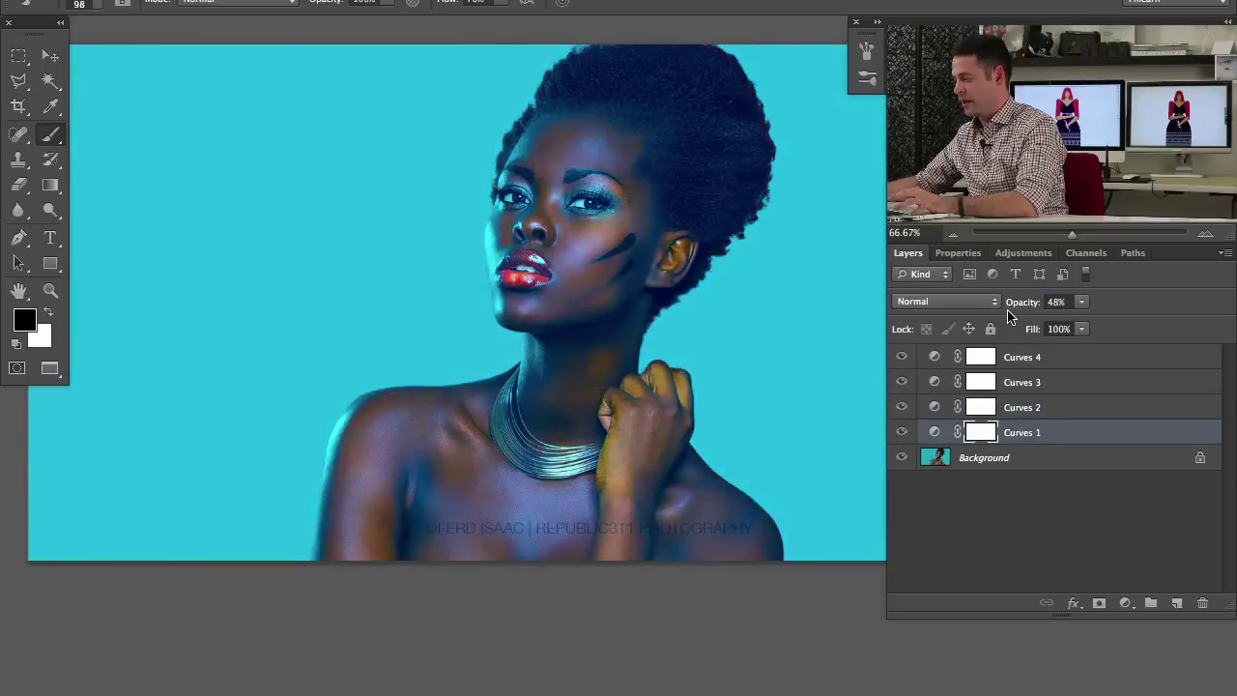
{"action": "left_click_drag", "start_coordinate": [1017, 310], "coordinate": [939, 300]}
{"action": "key", "text": "f"}
{"action": "key", "text": "f"}
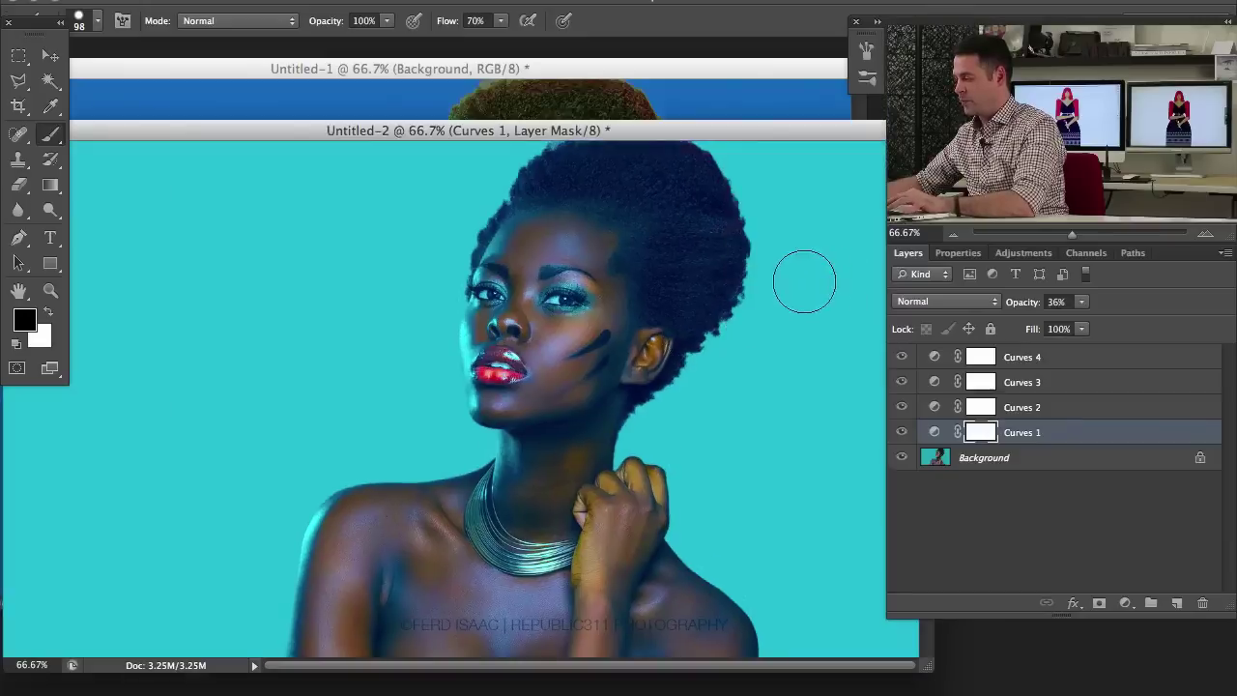
- Compare the original portrait with the four combined Curves layers by isolating the Background layer and restoring all layers
{"action": "left_click", "coordinate": [902, 457], "text": "alt"}
{"action": "left_click", "coordinate": [902, 446], "text": "alt"}
{"action": "left_click", "coordinate": [902, 447], "text": "alt"}
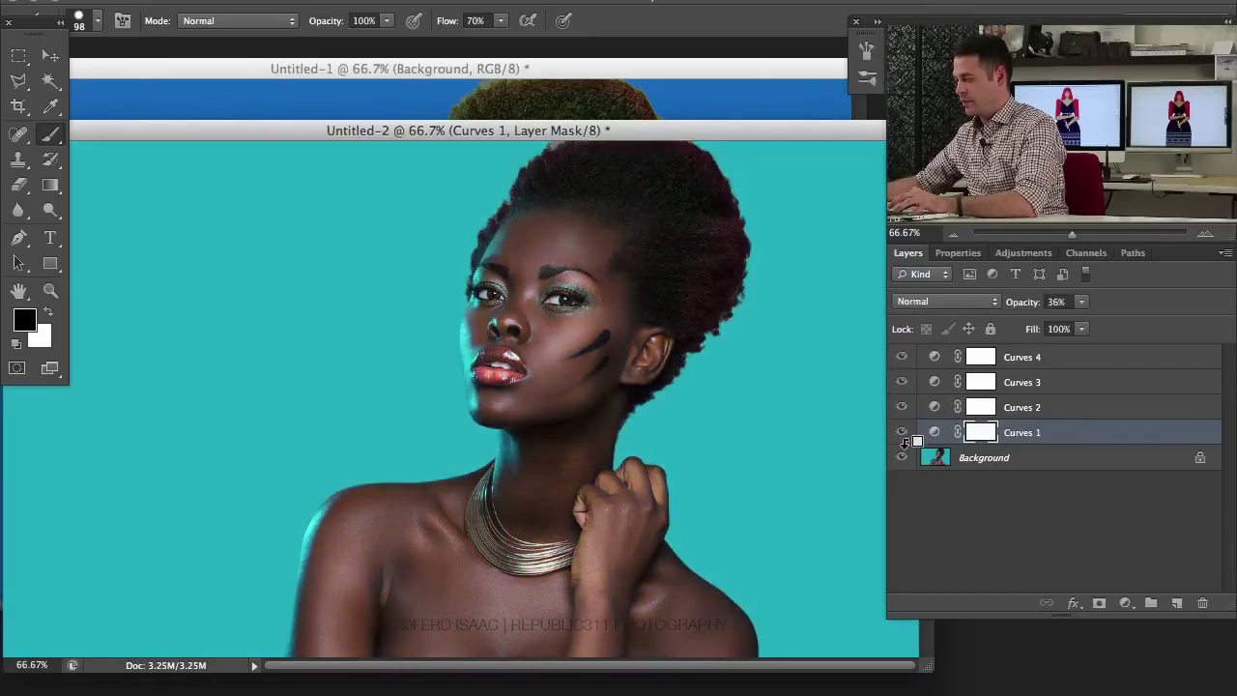
{"action": "left_click", "coordinate": [901, 446], "text": "alt"}
- Switch to the RGB document Untitled-1 and toggle its Curves 1 layer to compare the effect, leaving it shown
{"action": "left_click", "coordinate": [791, 102]}
{"action": "left_click", "coordinate": [902, 358]}
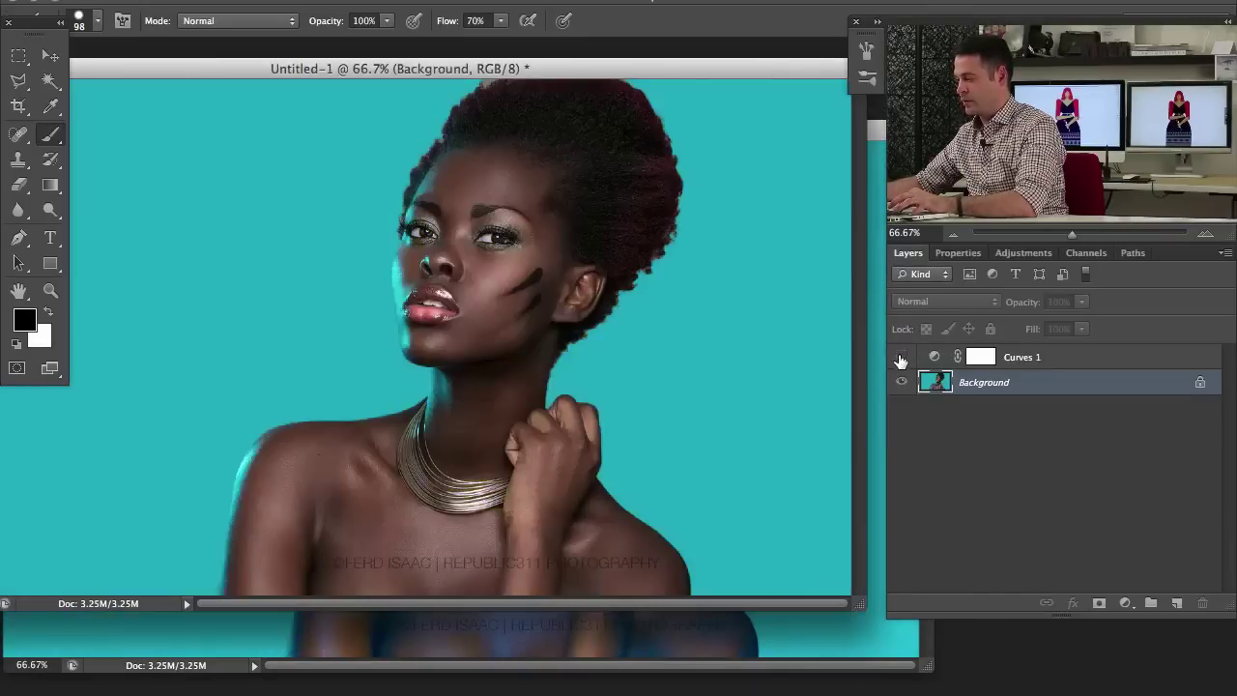
{"action": "left_click", "coordinate": [902, 358]}
{"action": "left_click", "coordinate": [902, 357]}
{"action": "left_click", "coordinate": [902, 357]}
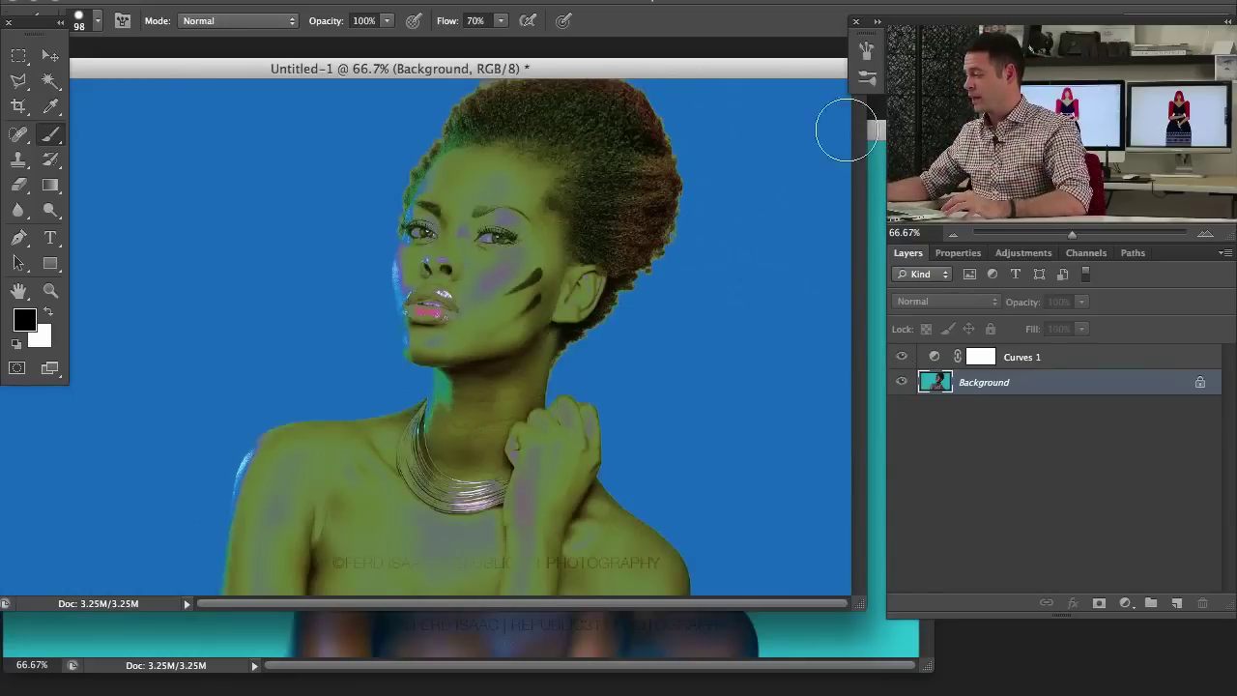
- Return to the Lab document Untitled-2 and stamp all visible layers into a new layer above Curves 4
{"action": "left_click", "coordinate": [803, 663]}
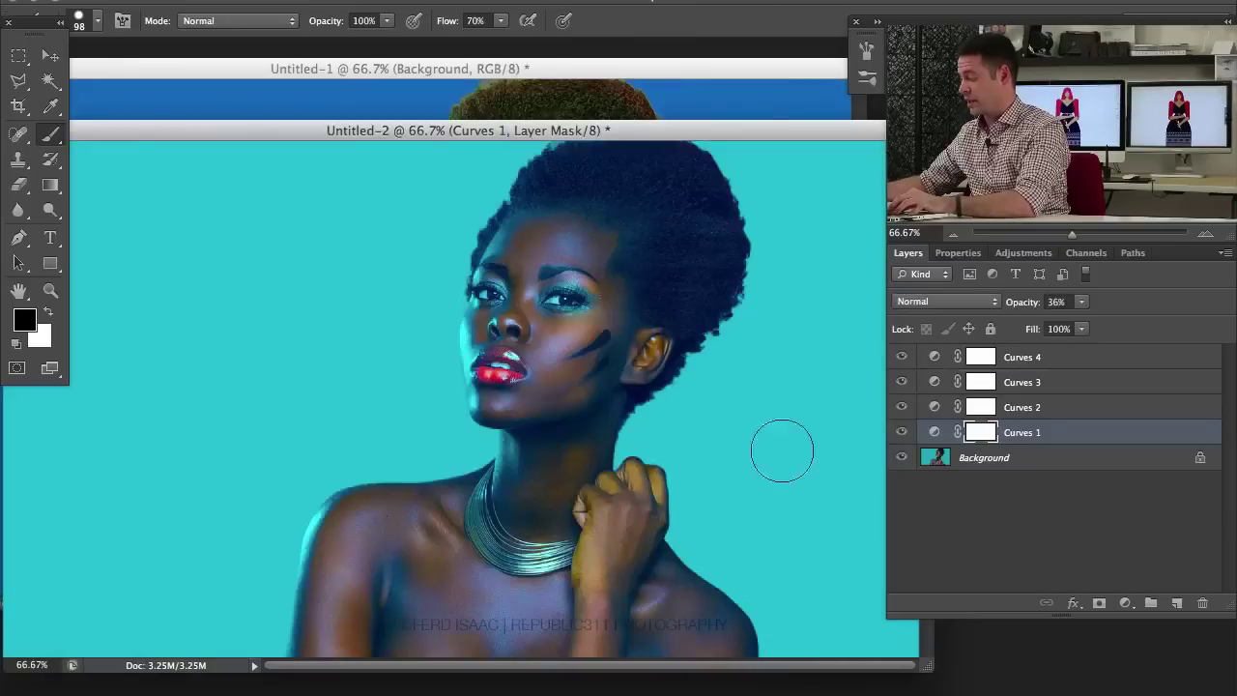
{"action": "left_click", "coordinate": [1057, 360]}
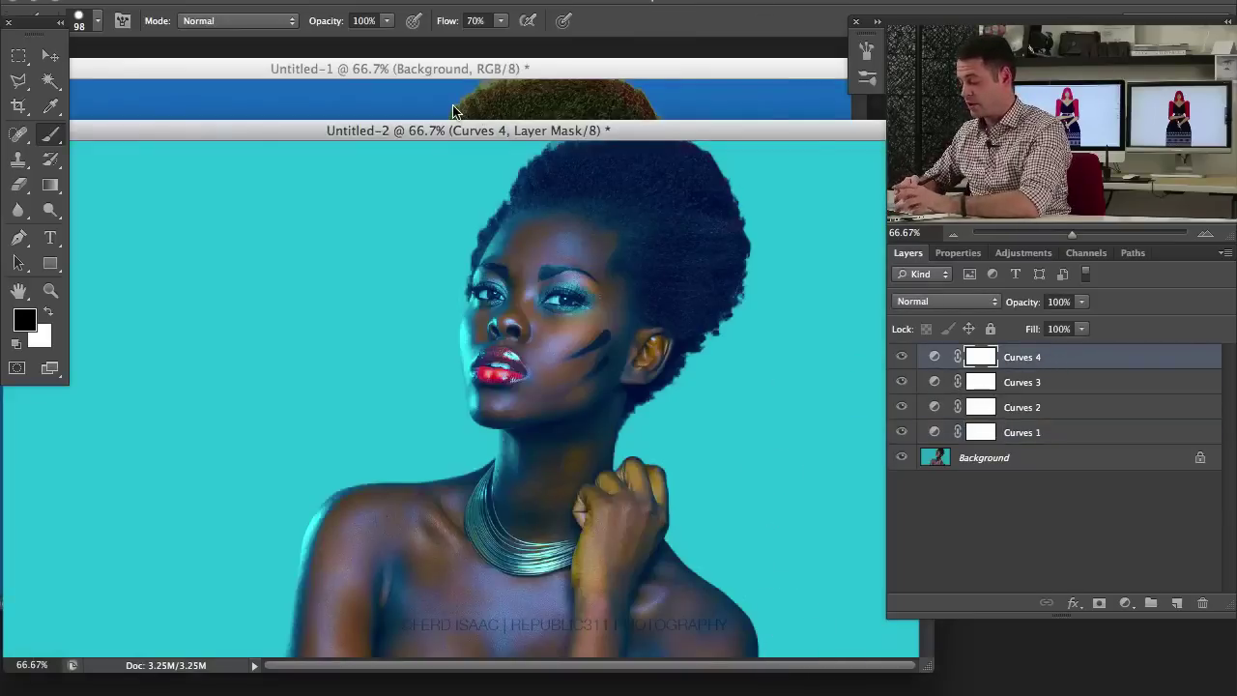
{"action": "key", "text": "super+alt+shift+e"}
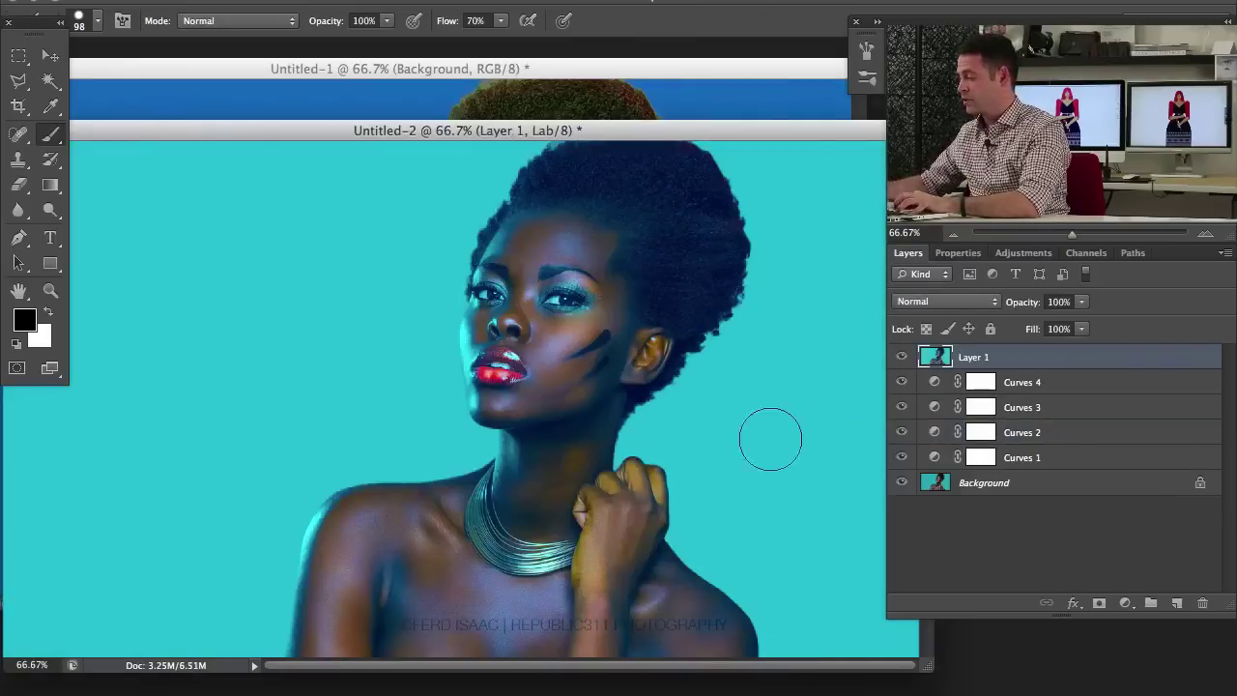
- Copy the merged layer from Untitled-2 into the RGB document Untitled-1 above the Background, and hide Curves 1 there
{"action": "key", "text": "v"}
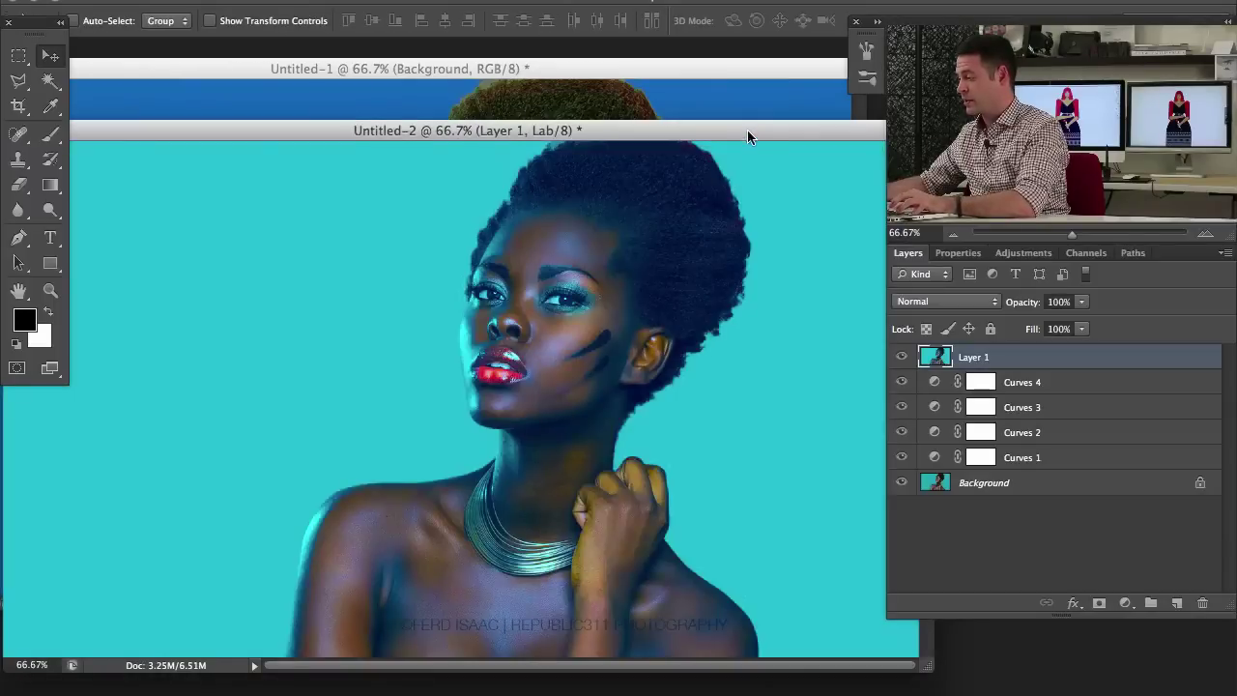
{"action": "left_click_drag", "start_coordinate": [748, 130], "coordinate": [792, 308]}
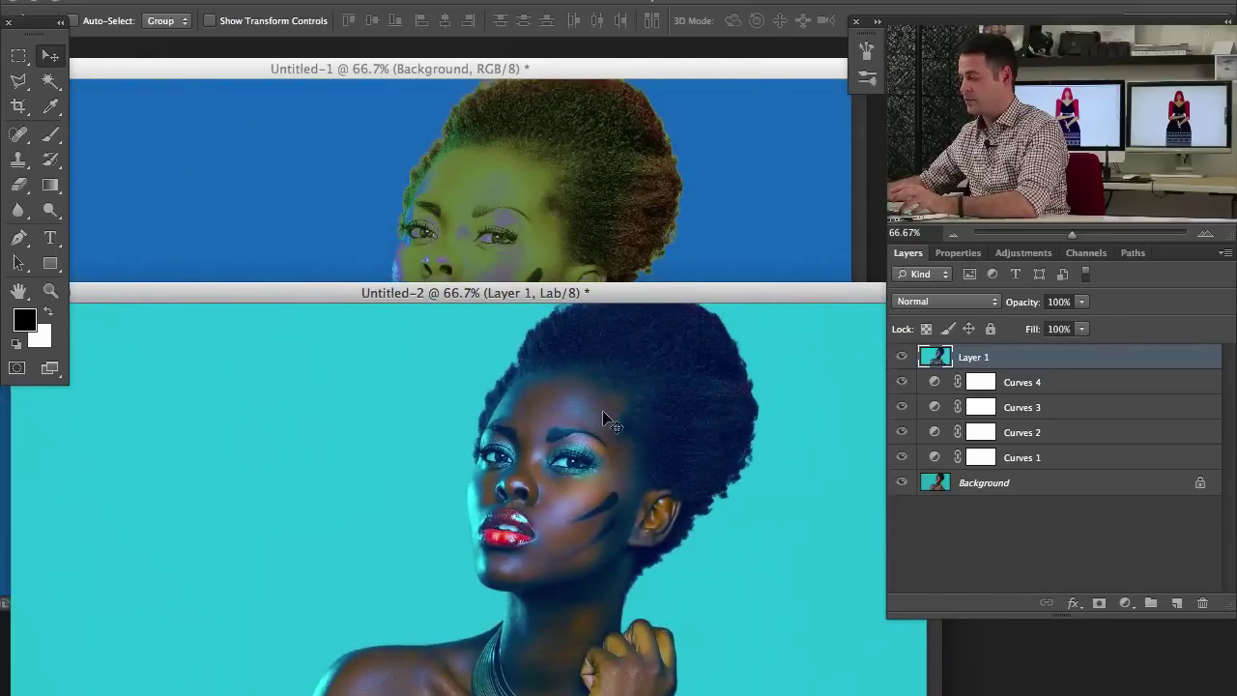
{"action": "left_click_drag", "start_coordinate": [567, 470], "coordinate": [551, 205]}
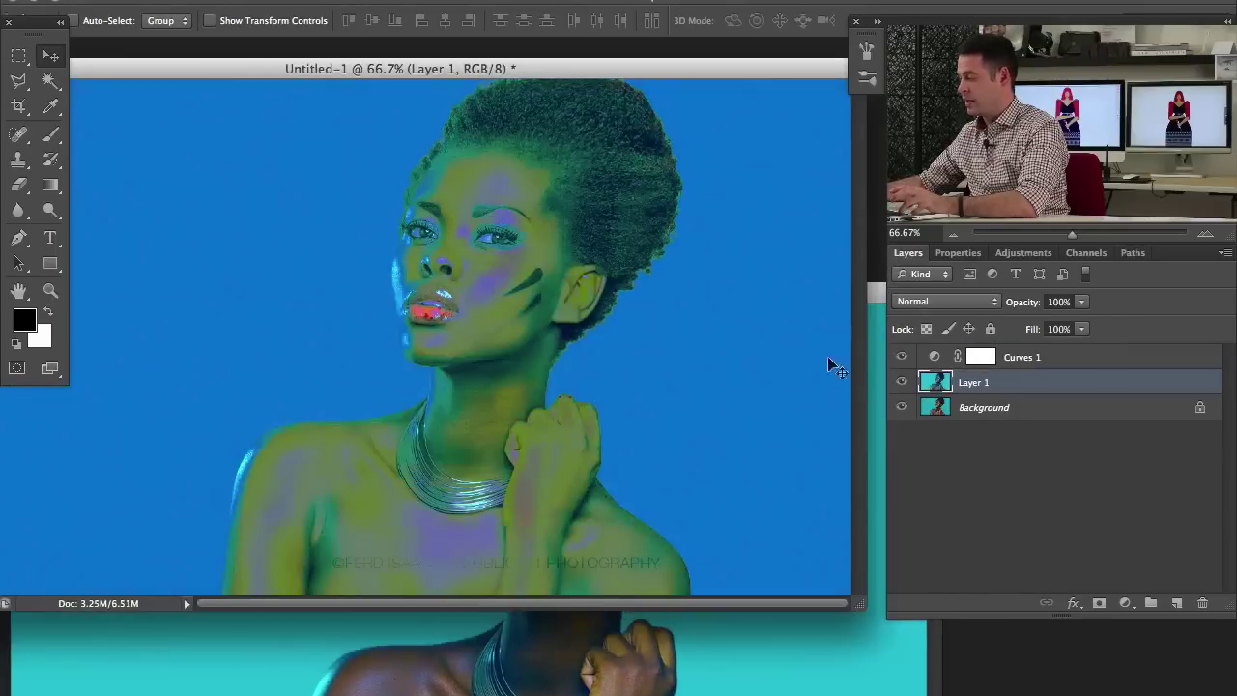
{"action": "left_click", "coordinate": [904, 356]}
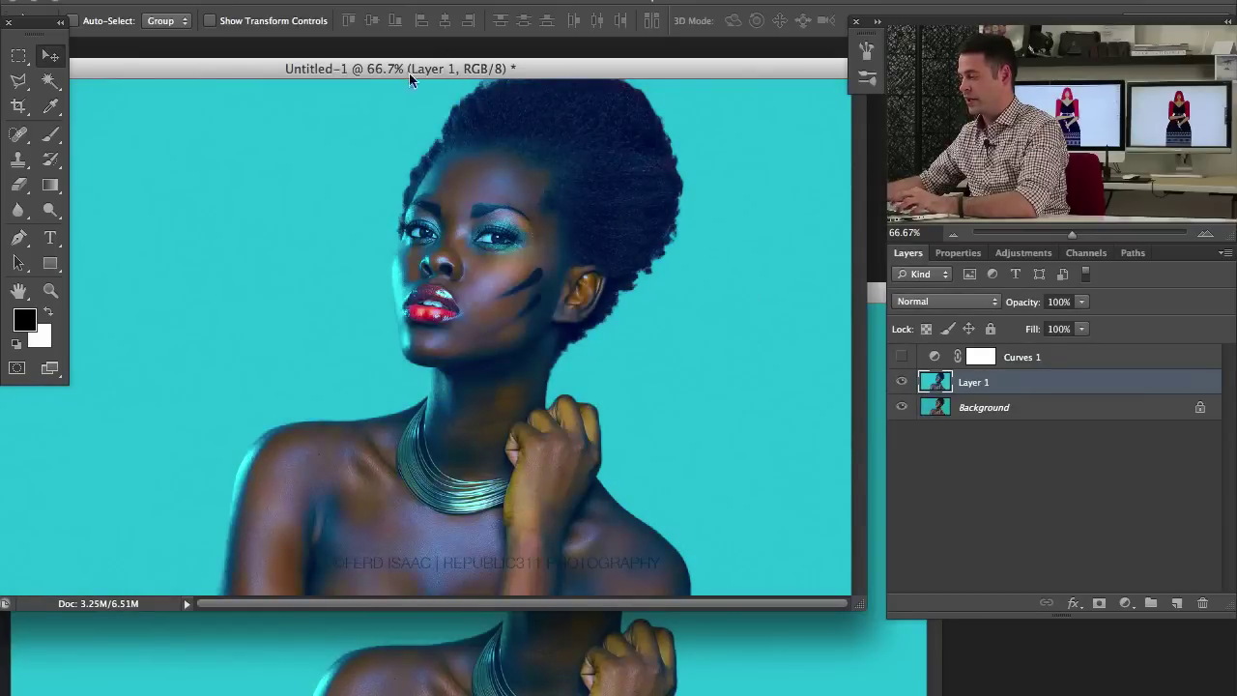
- Compare the original with the transferred Lab result by toggling Layer 1 in the RGB document, leaving it shown
{"action": "left_click", "coordinate": [903, 383]}
{"action": "left_click", "coordinate": [903, 383]}
{"action": "left_click", "coordinate": [903, 384]}
{"action": "left_click", "coordinate": [904, 384]}
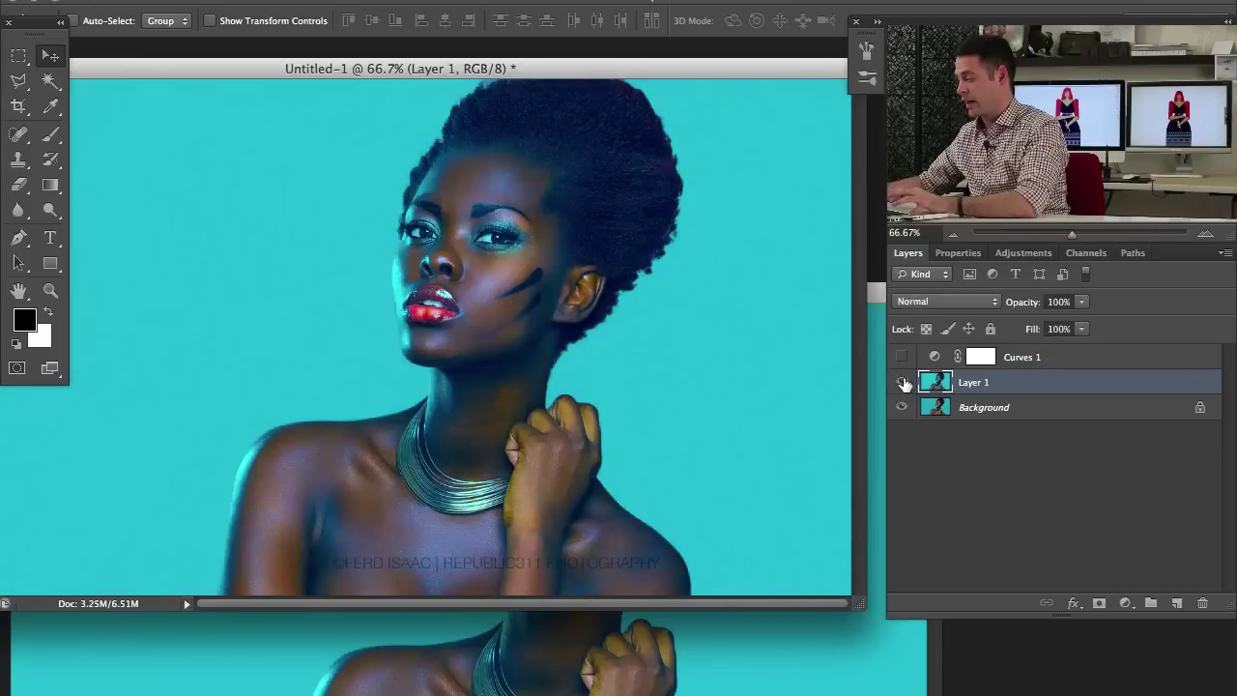
{"action": "left_click", "coordinate": [1125, 603]}
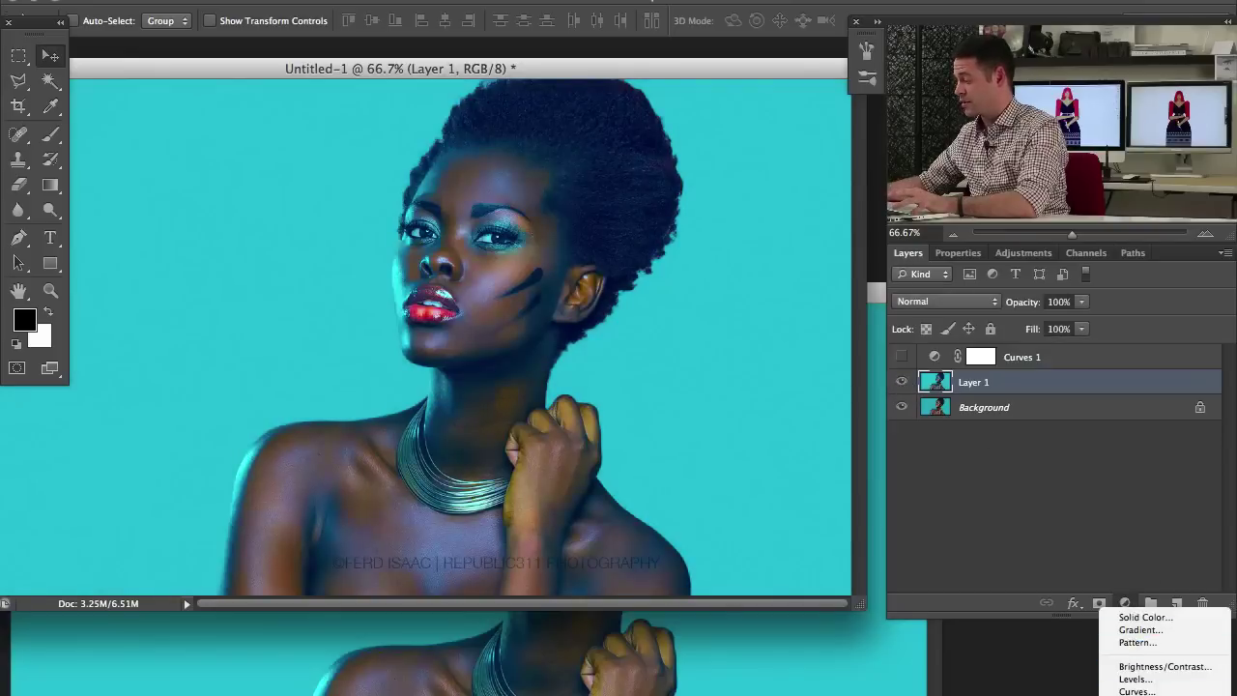
{"action": "left_click", "coordinate": [978, 446]}
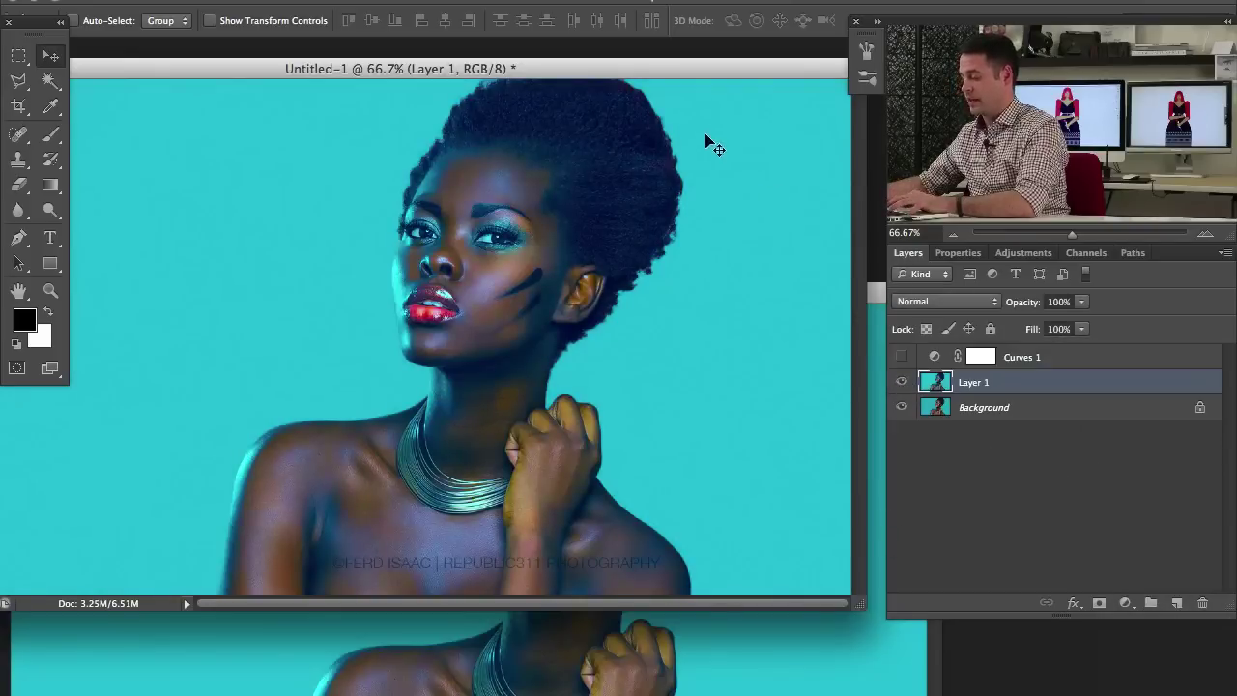
- Display the RGB document in full screen mode with the portrait in view
{"action": "key", "text": "f"}
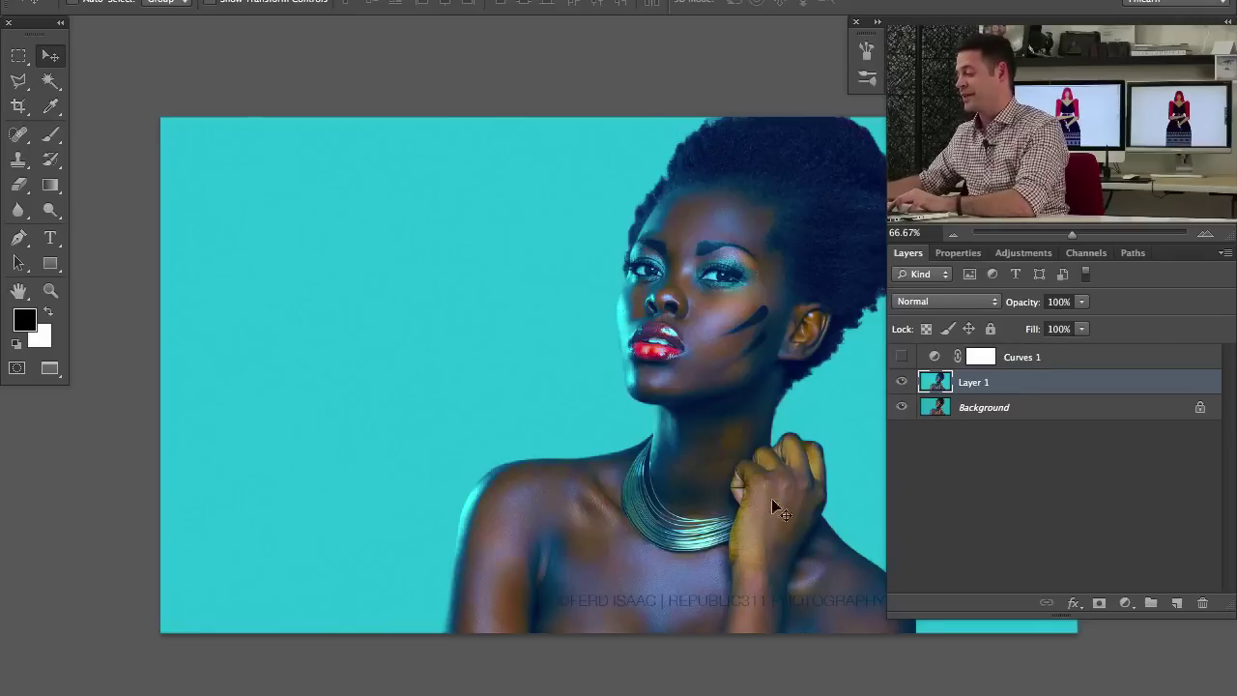
{"action": "scroll", "coordinate": [772, 498], "scroll_direction": "right", "scroll_amount": 3}
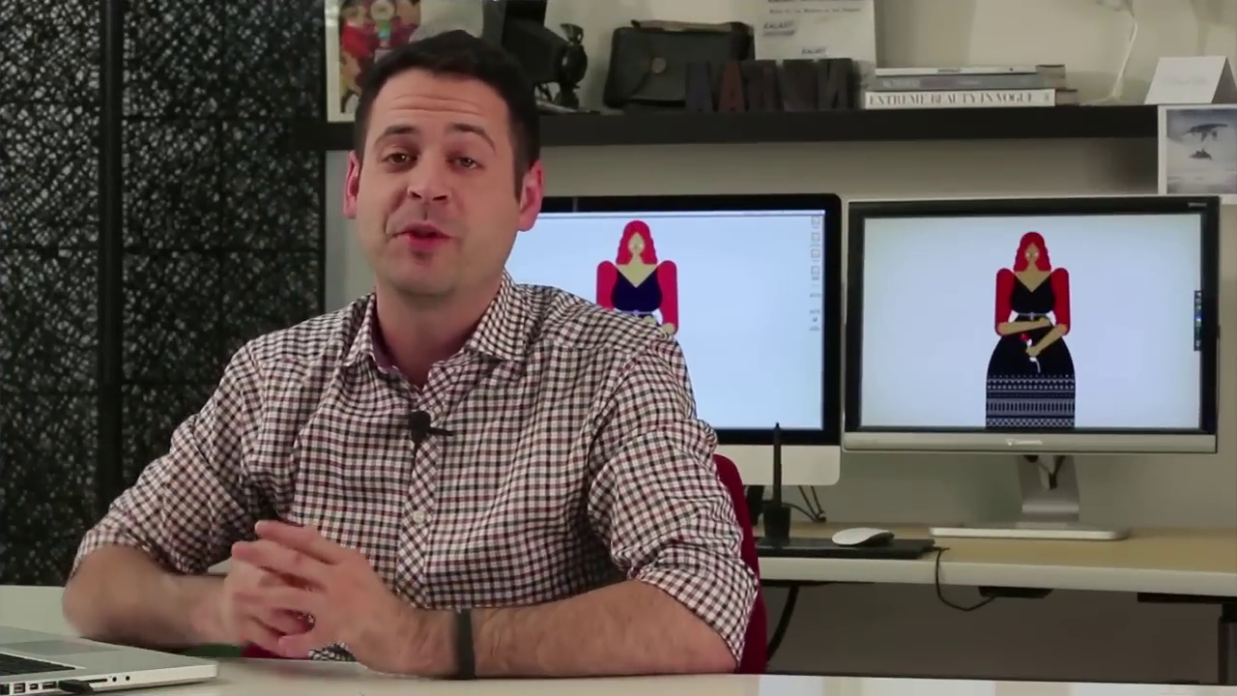